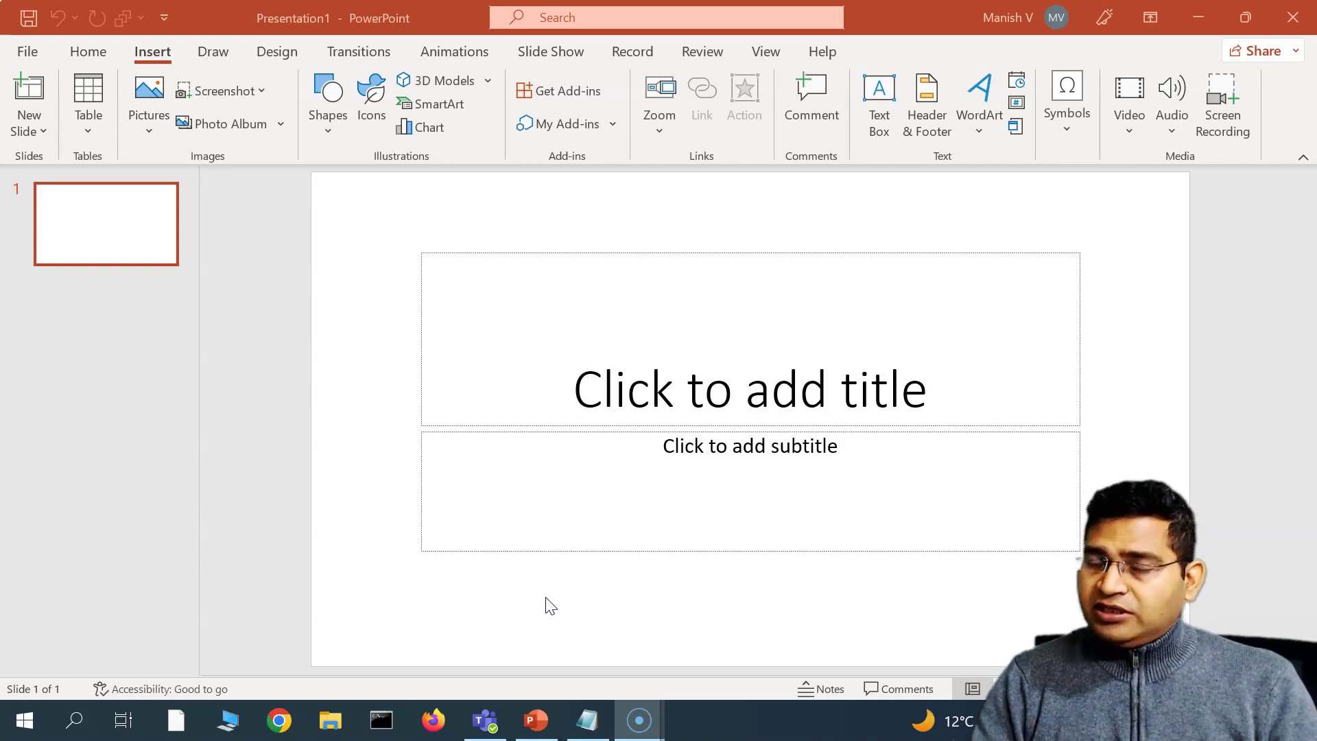
Step: Insert the video "how to share content in ms teams - ms teams tutorial 19.mp4" from the teams-demo-files folder in Documents onto the slide
left_click(358, 290)
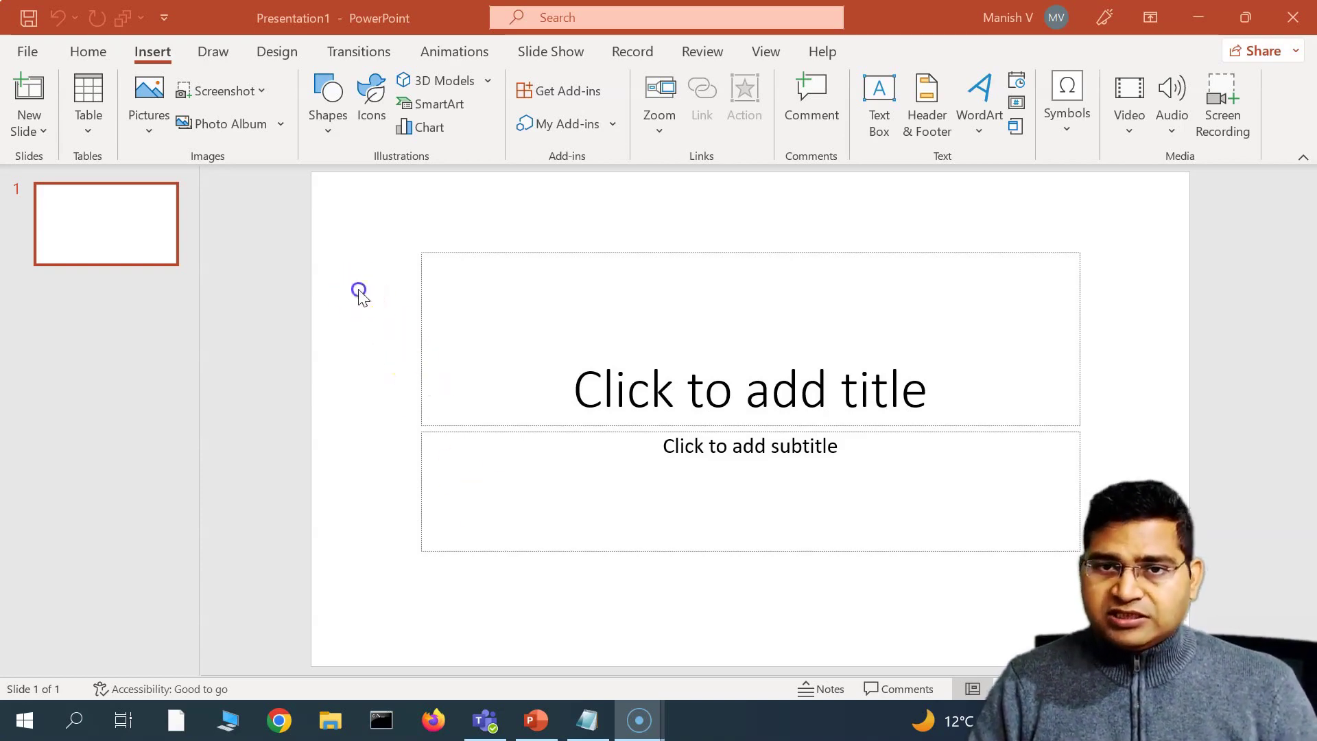
left_click(86, 53)
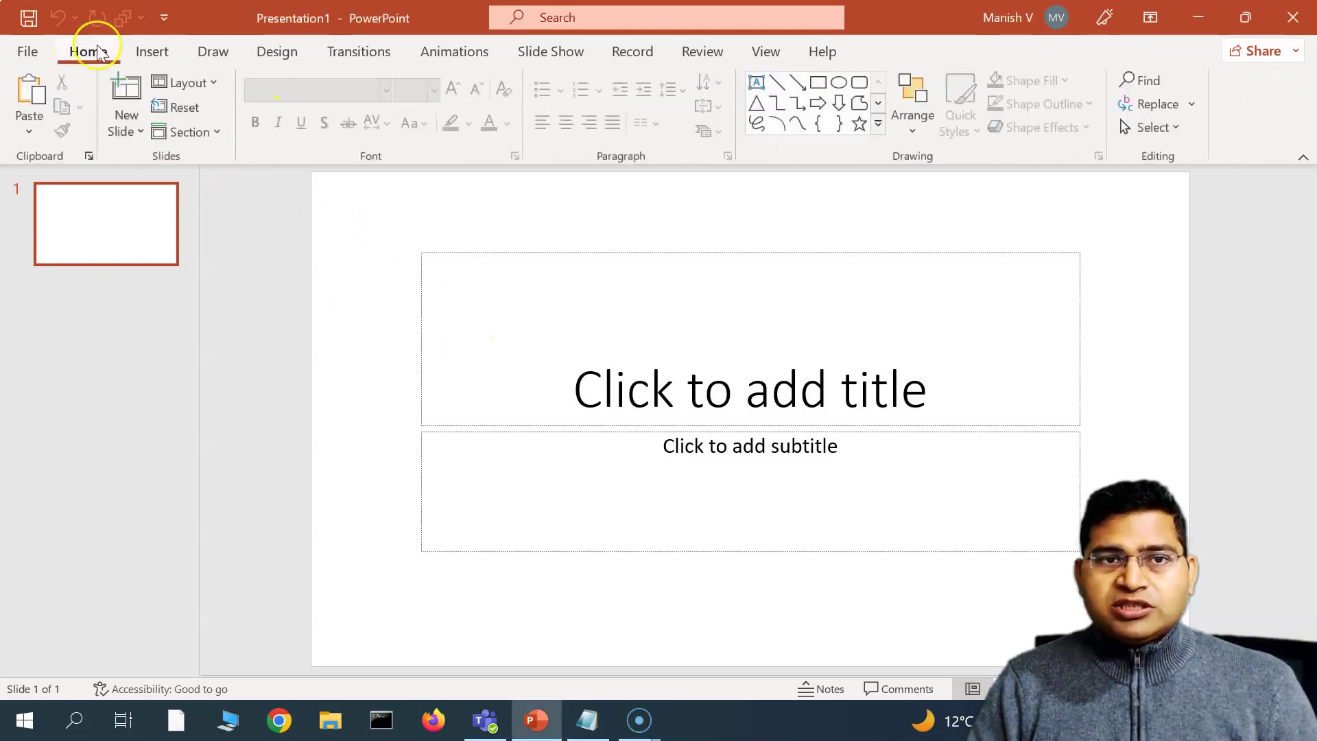
left_click(150, 55)
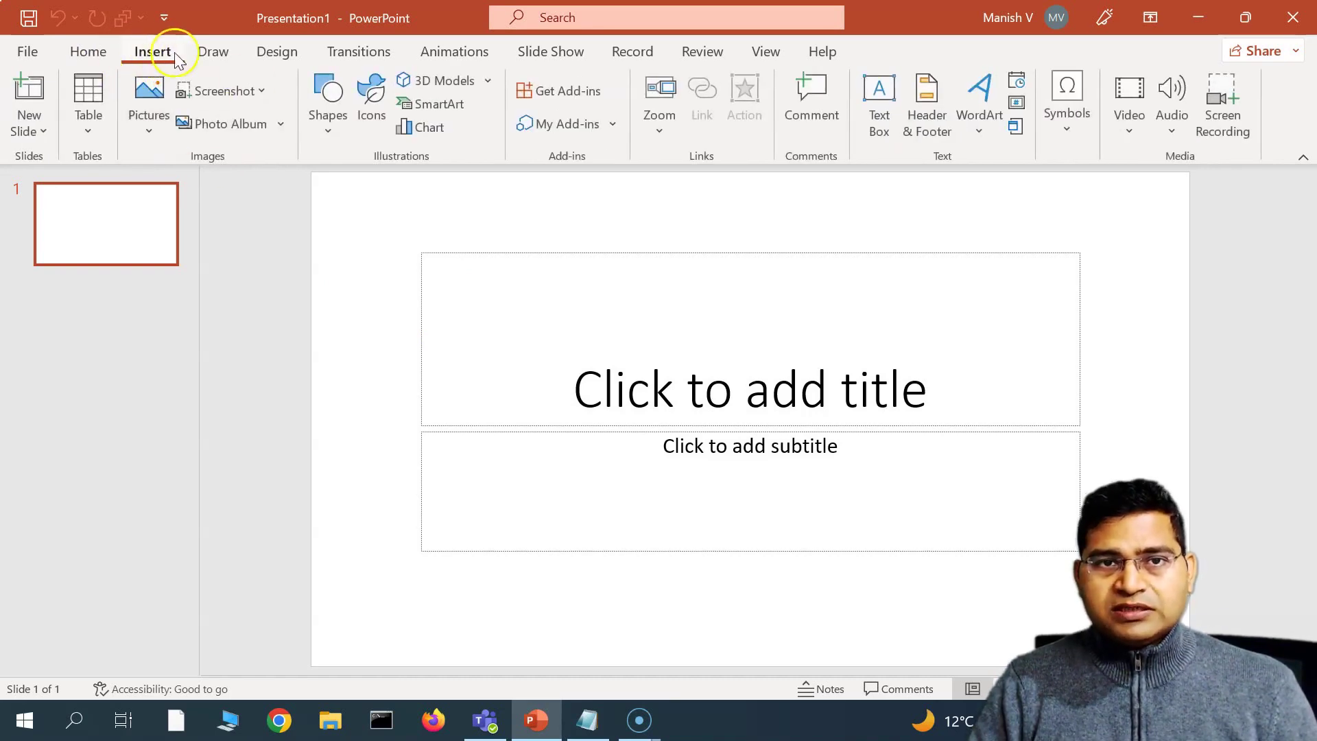
left_click(1129, 135)
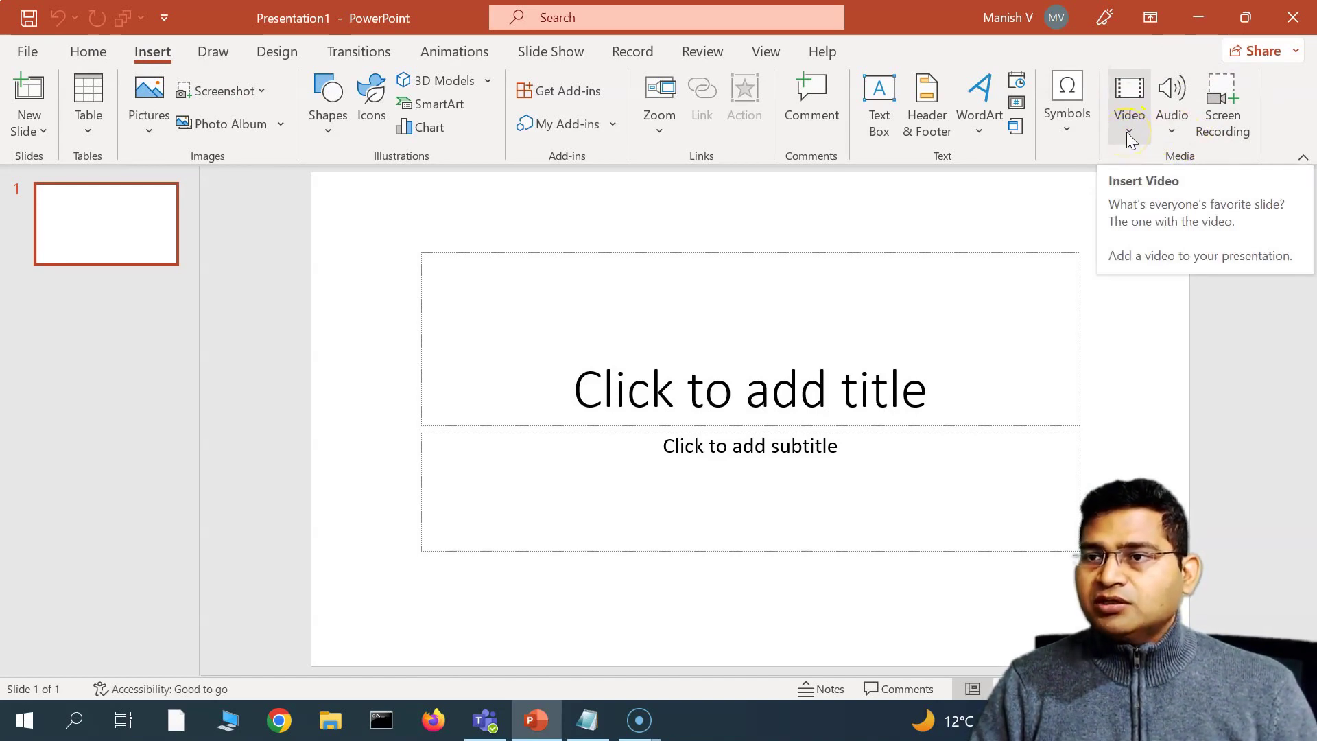
left_click(1129, 134)
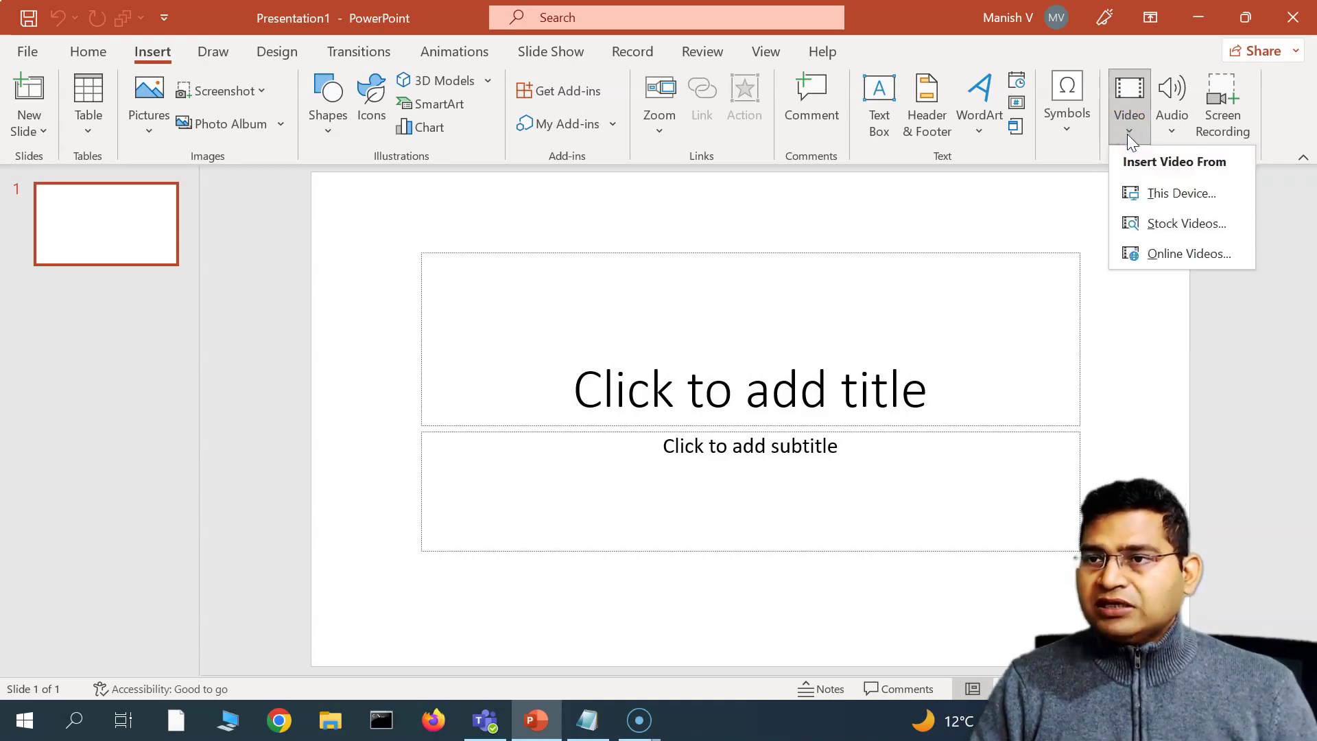
left_click(1181, 199)
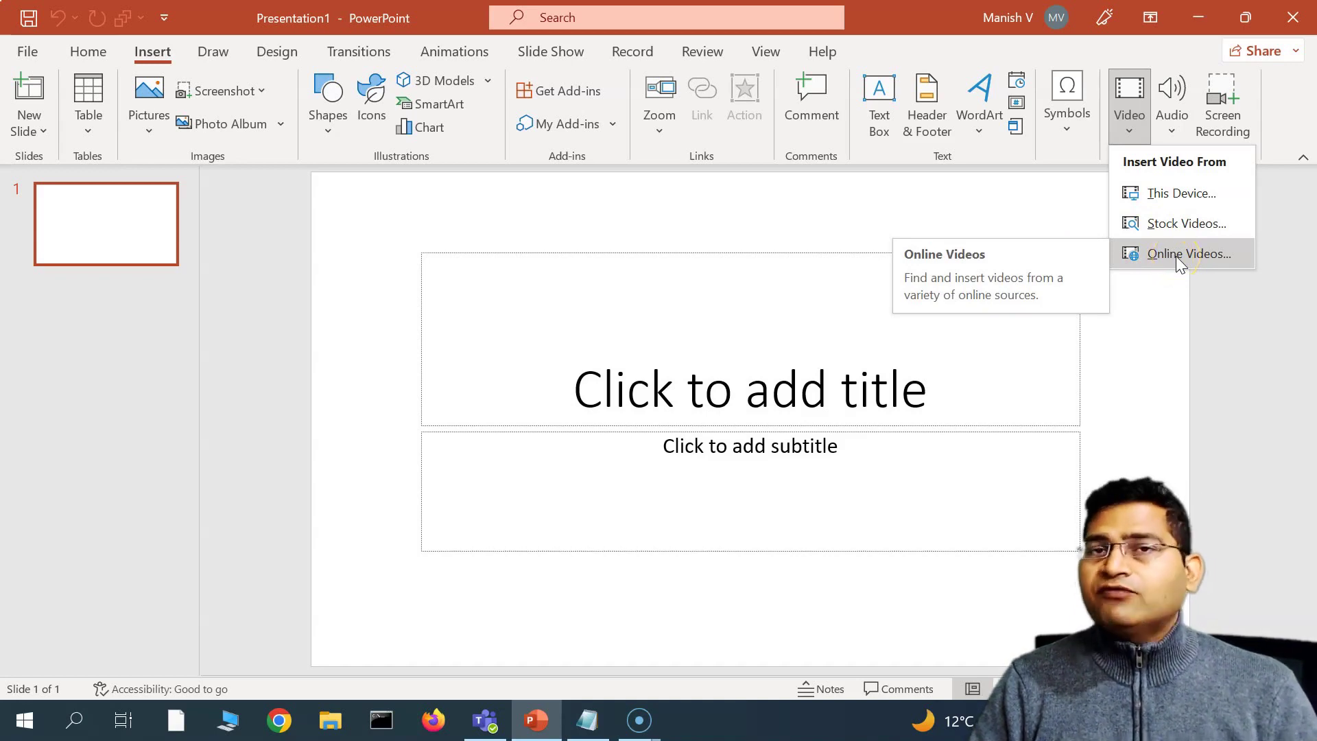
left_click(1190, 201)
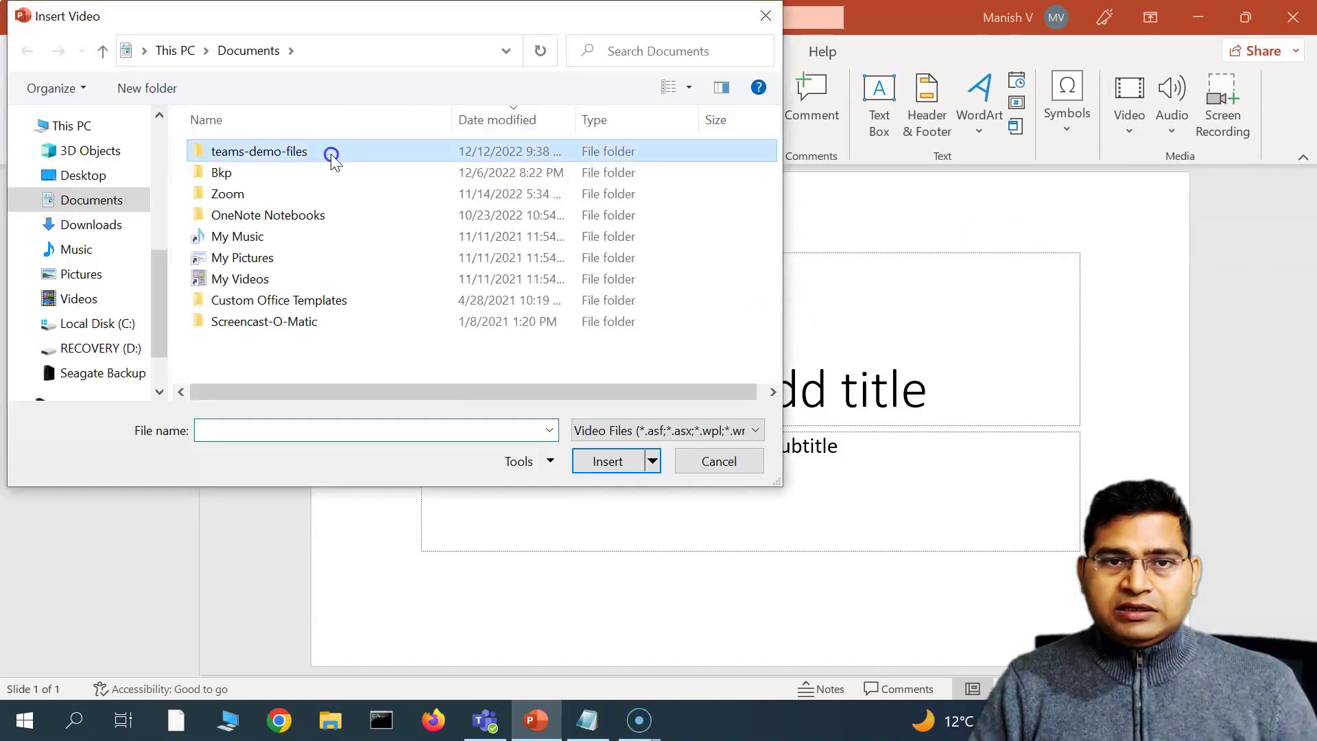
double_click(332, 157)
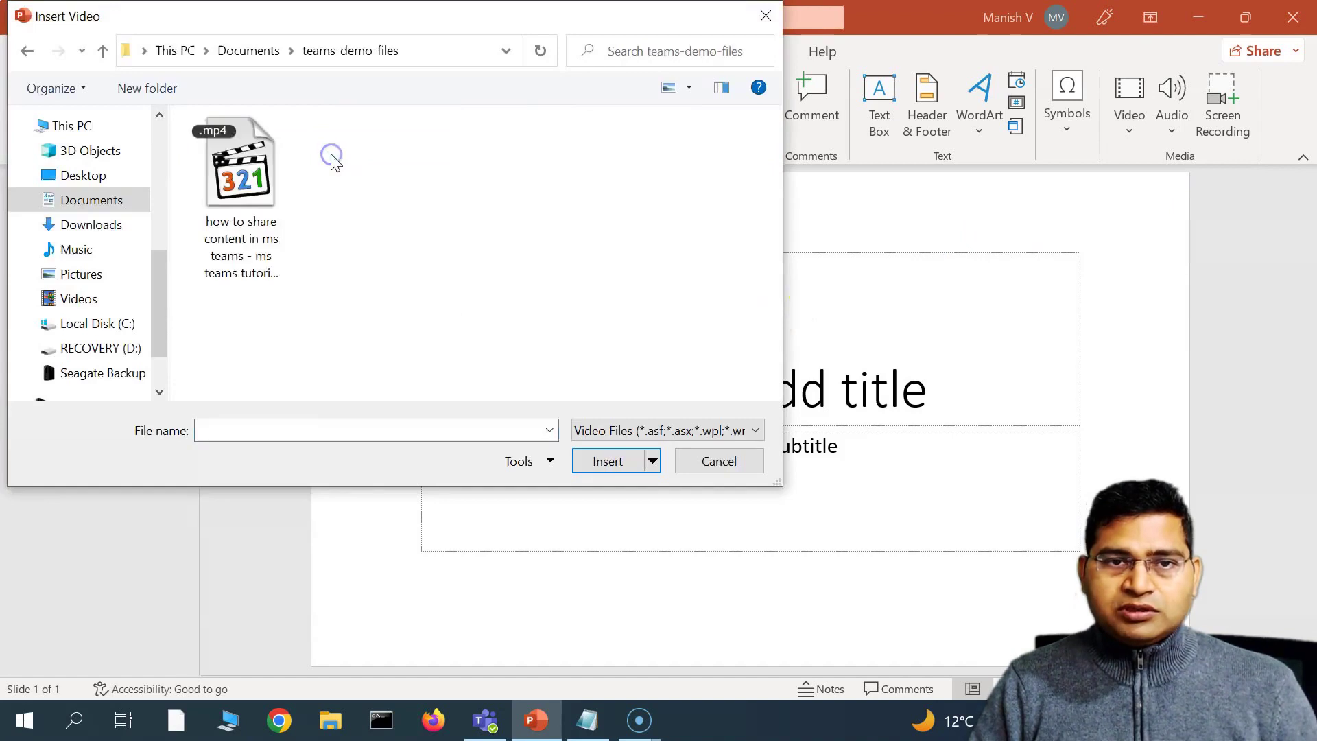
left_click(250, 199)
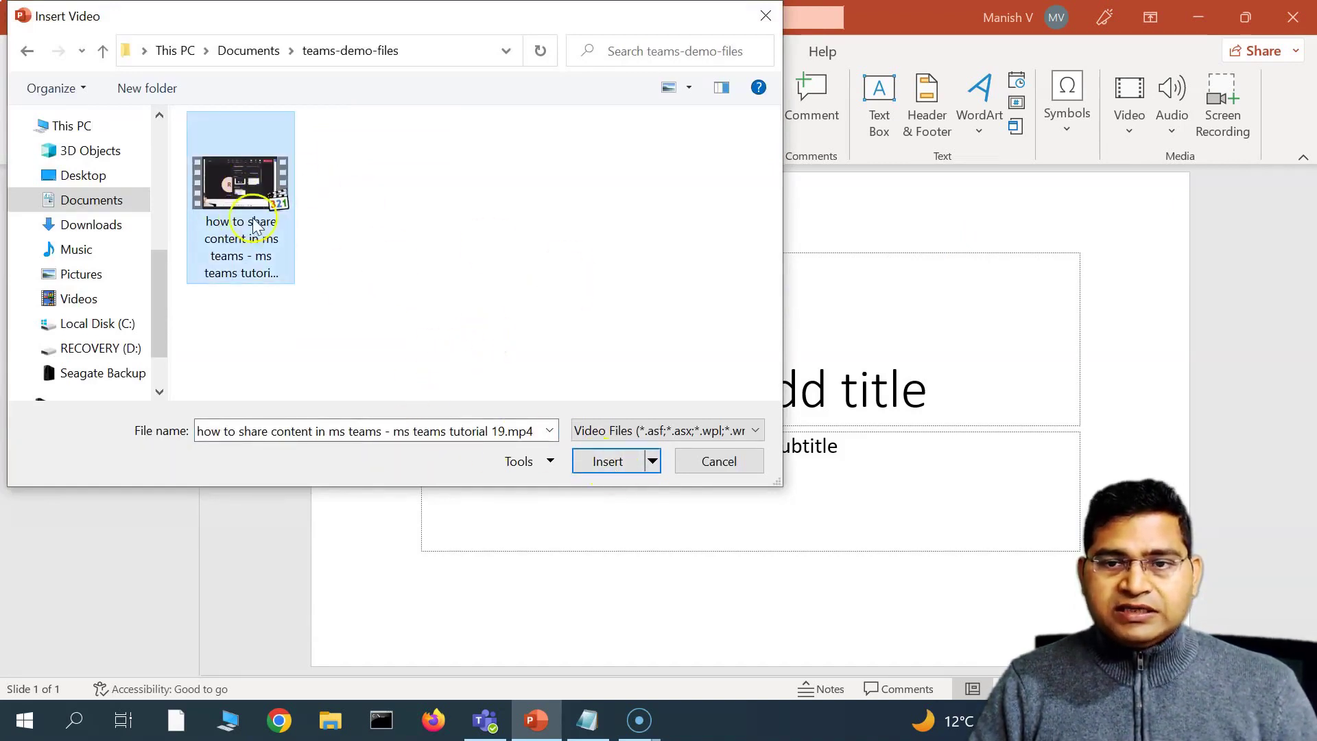
left_click(606, 462)
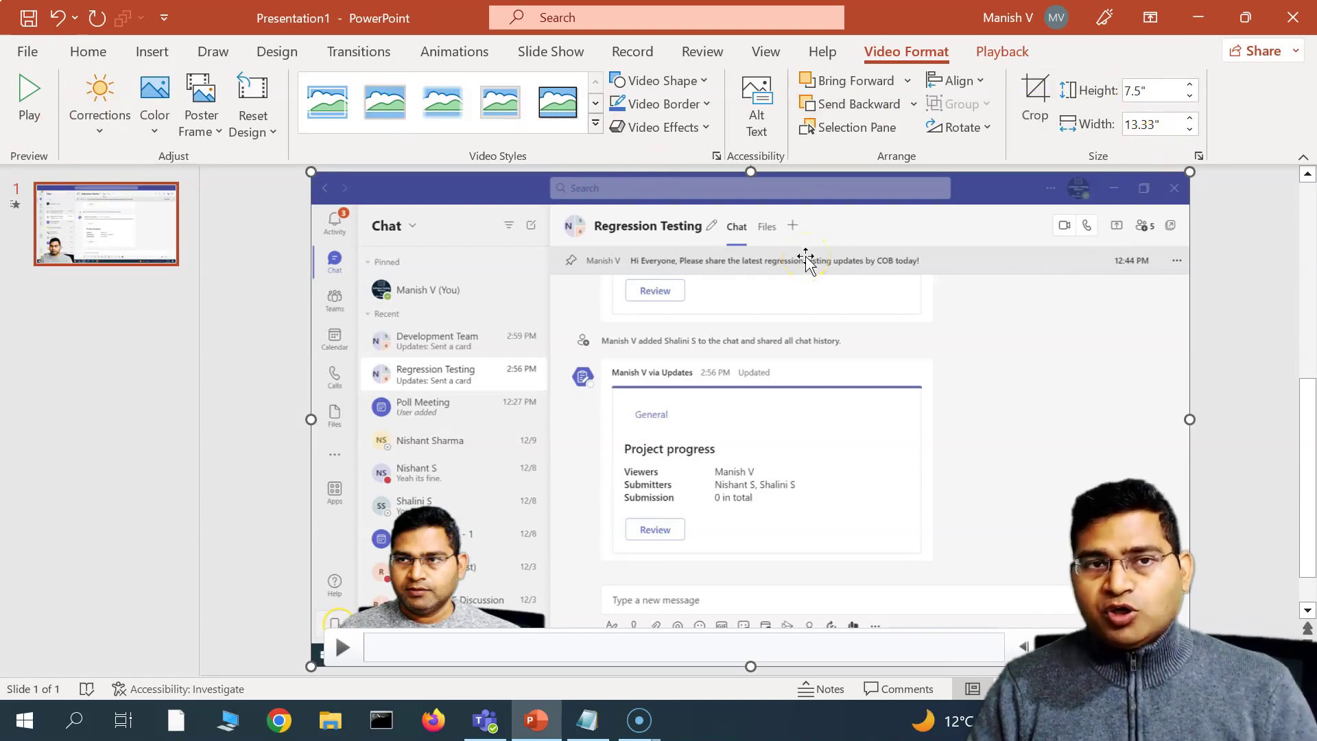
Step: Preview the video and apply the Brightness: -20% Contrast: +20% correction to it
left_click(28, 98)
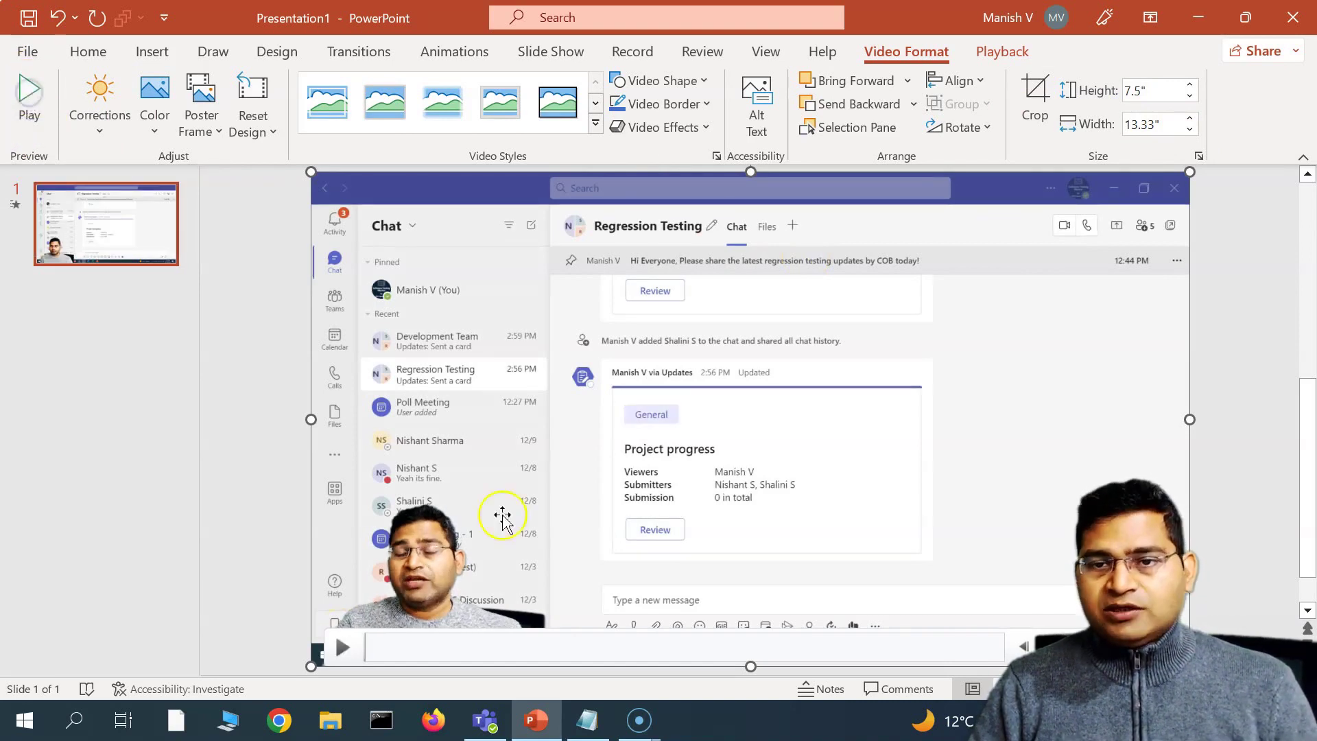
left_click(101, 131)
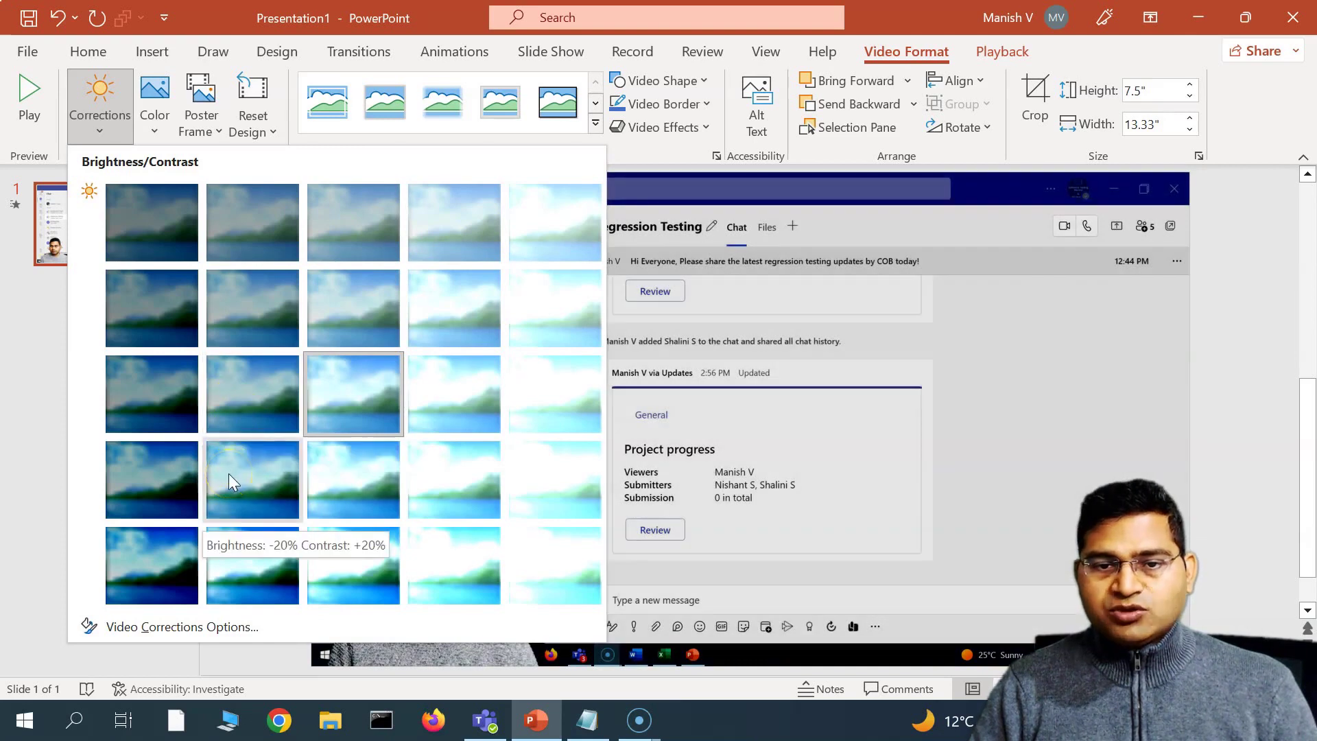
left_click(229, 473)
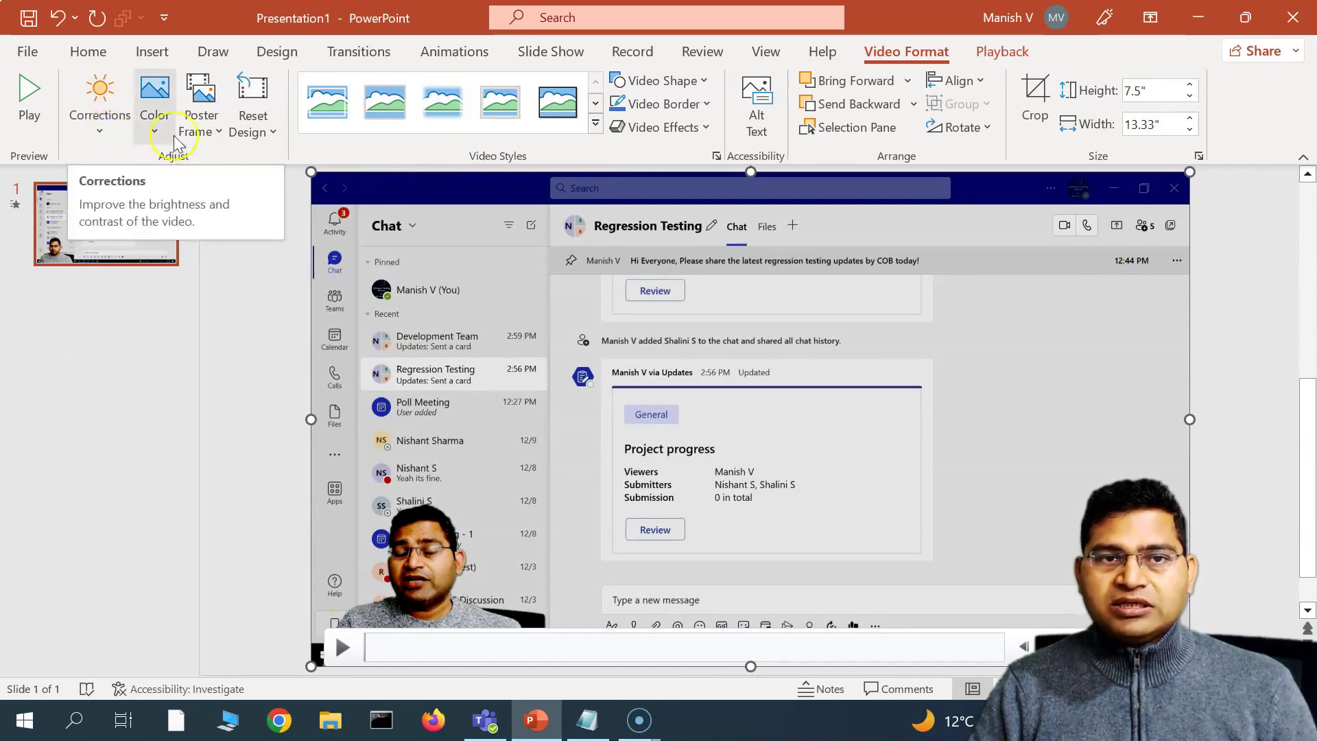
Step: Look through the recolor and poster frame options, and reset the video's design
left_click(153, 136)
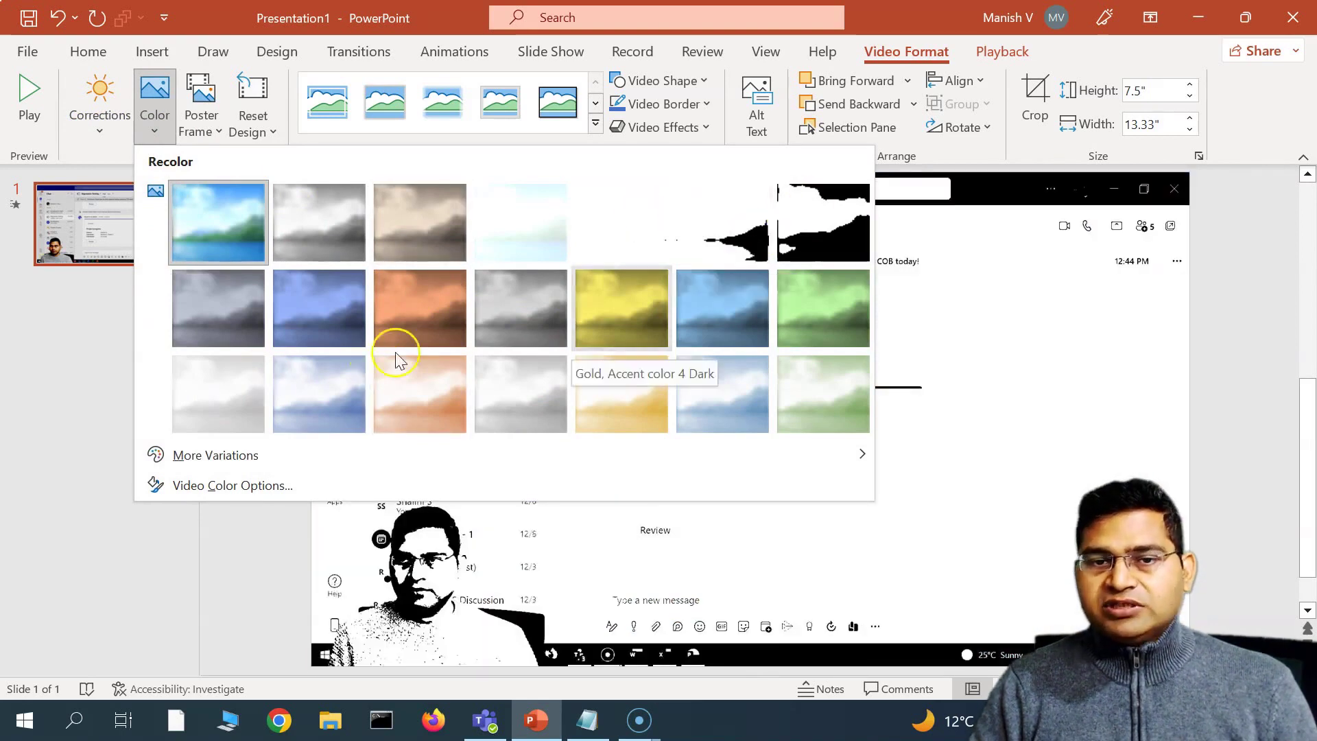
mouse_move(247, 459)
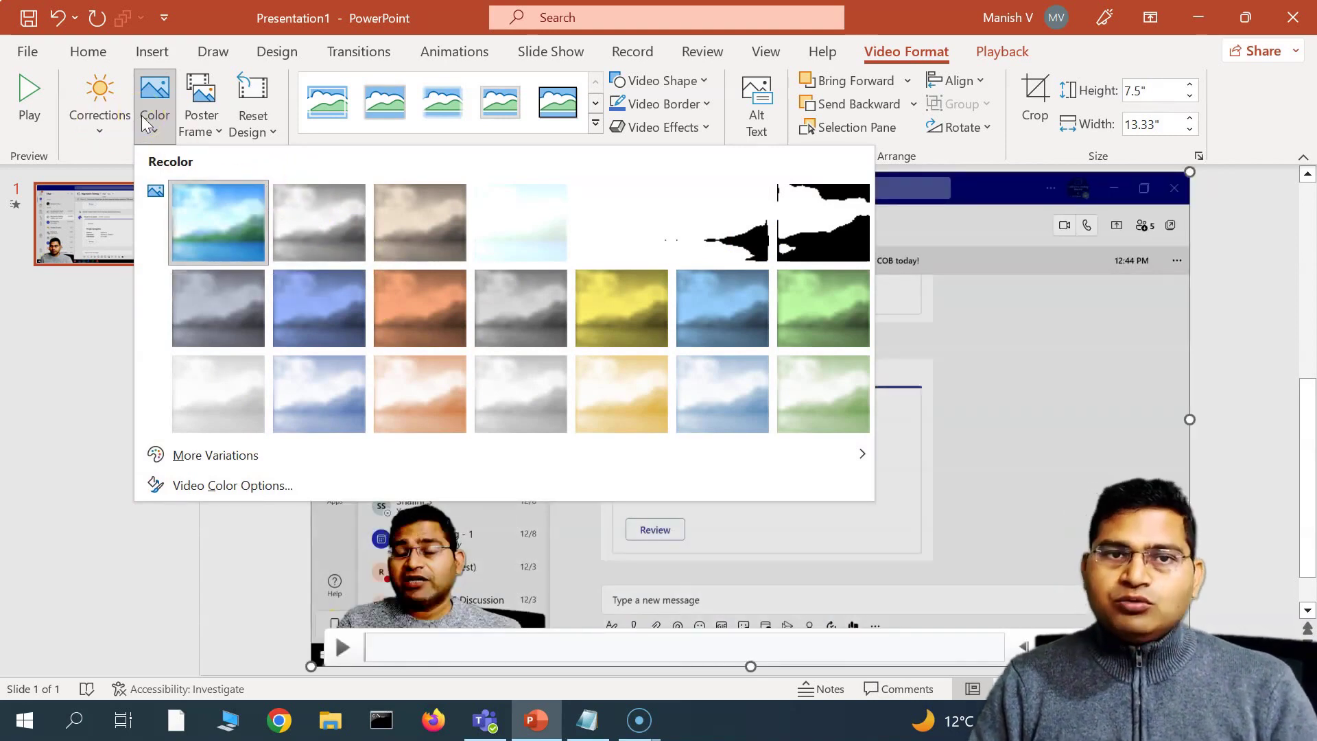
left_click(215, 136)
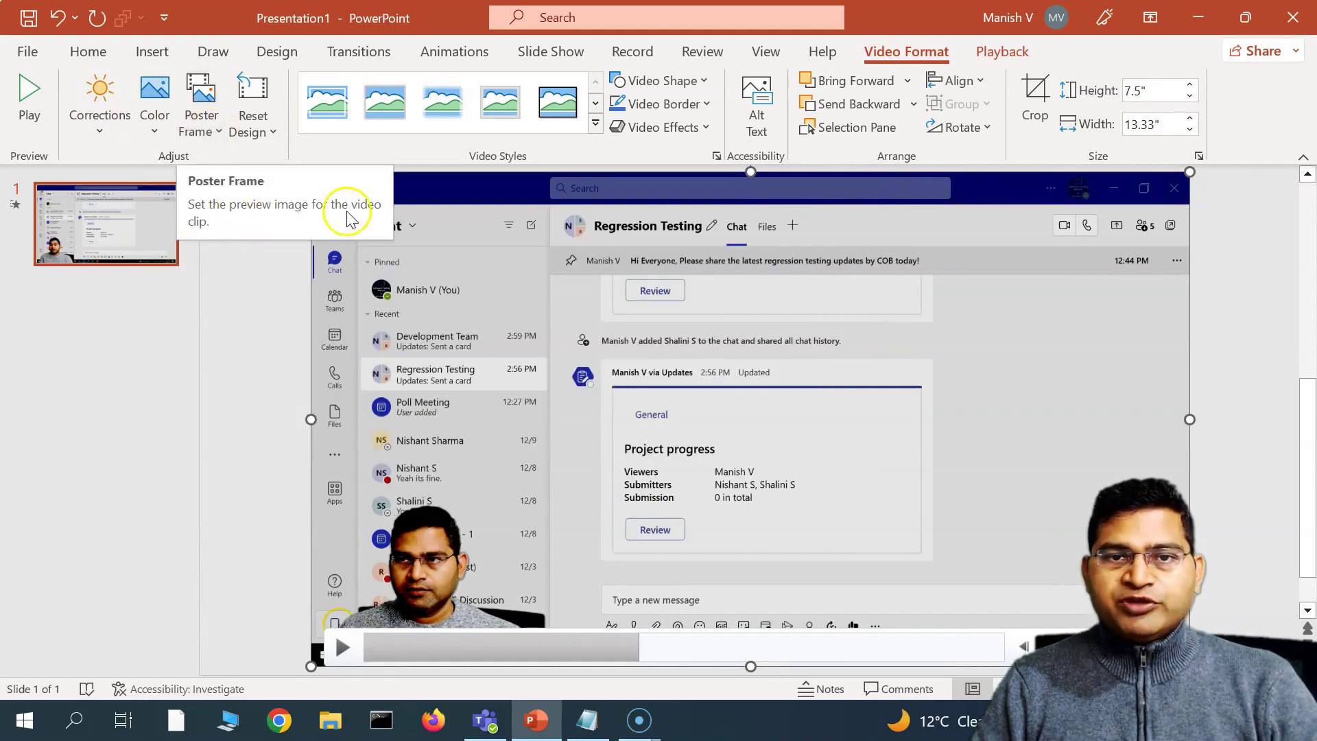
left_click(221, 118)
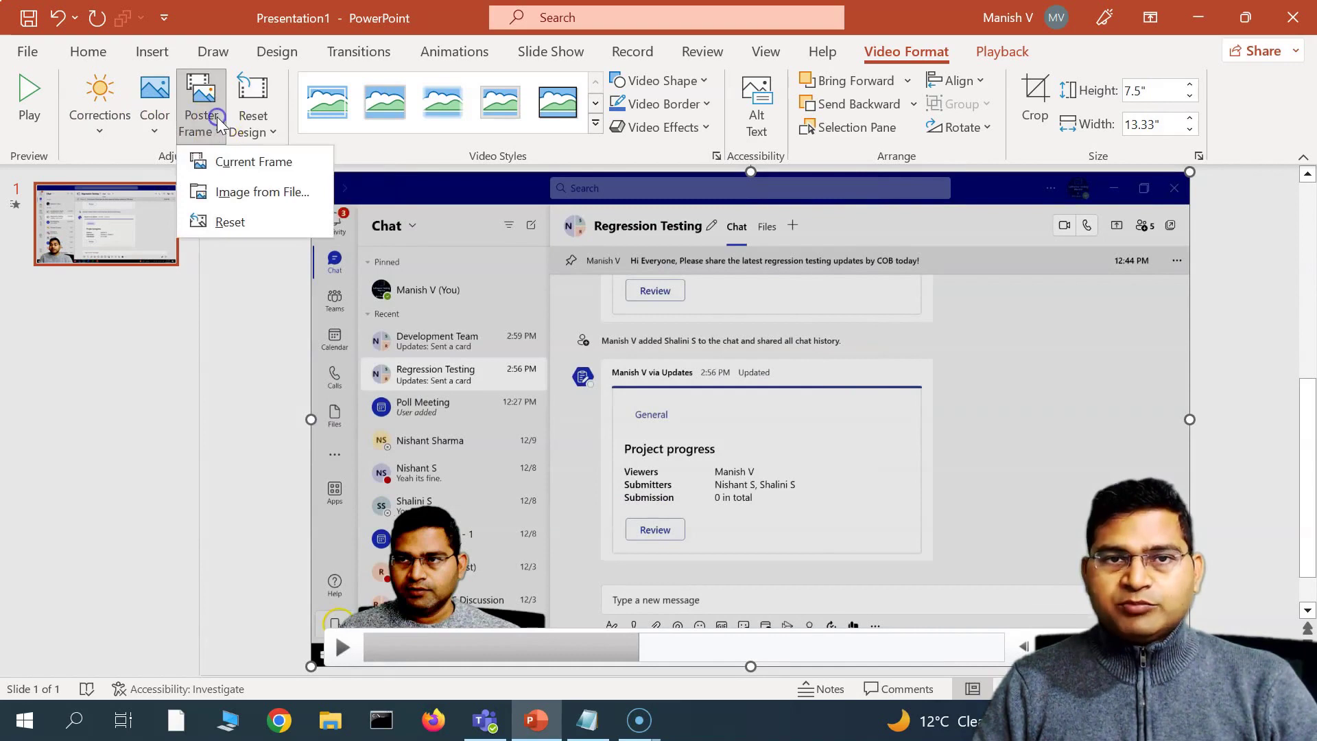
left_click(265, 130)
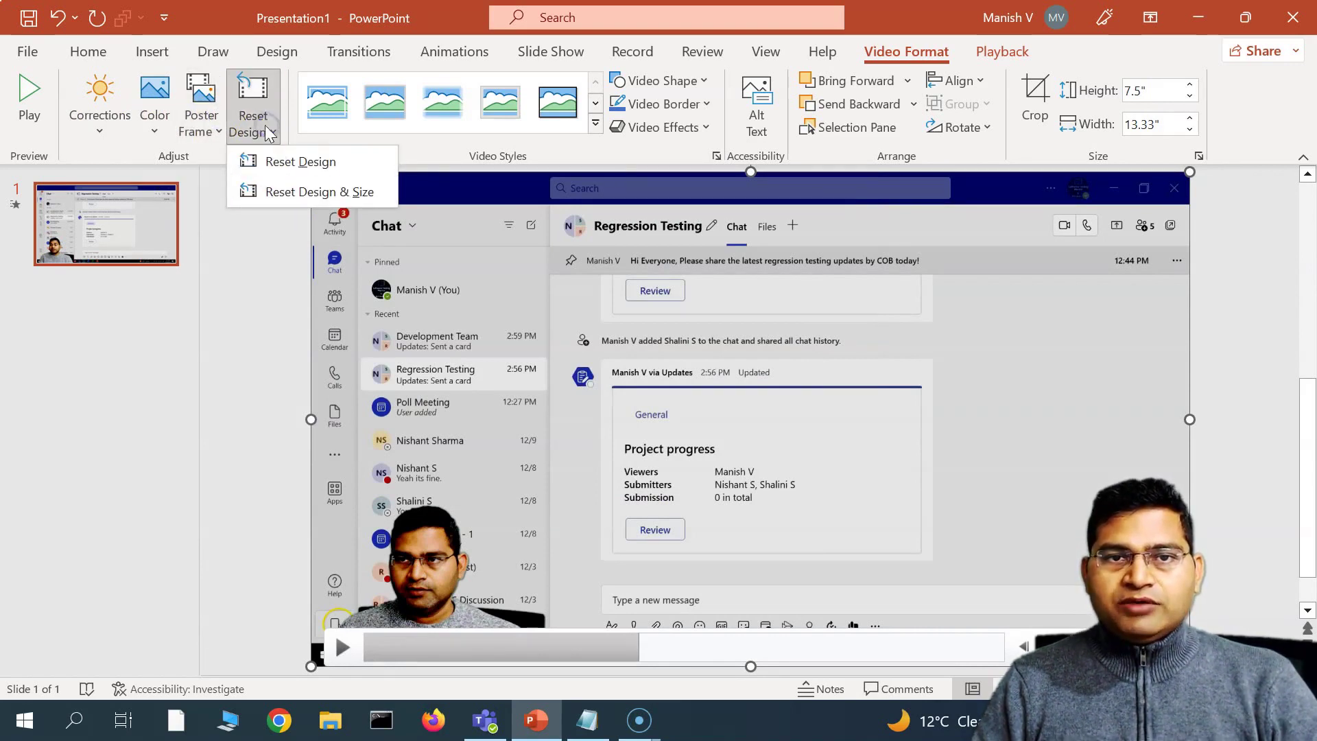
left_click(300, 162)
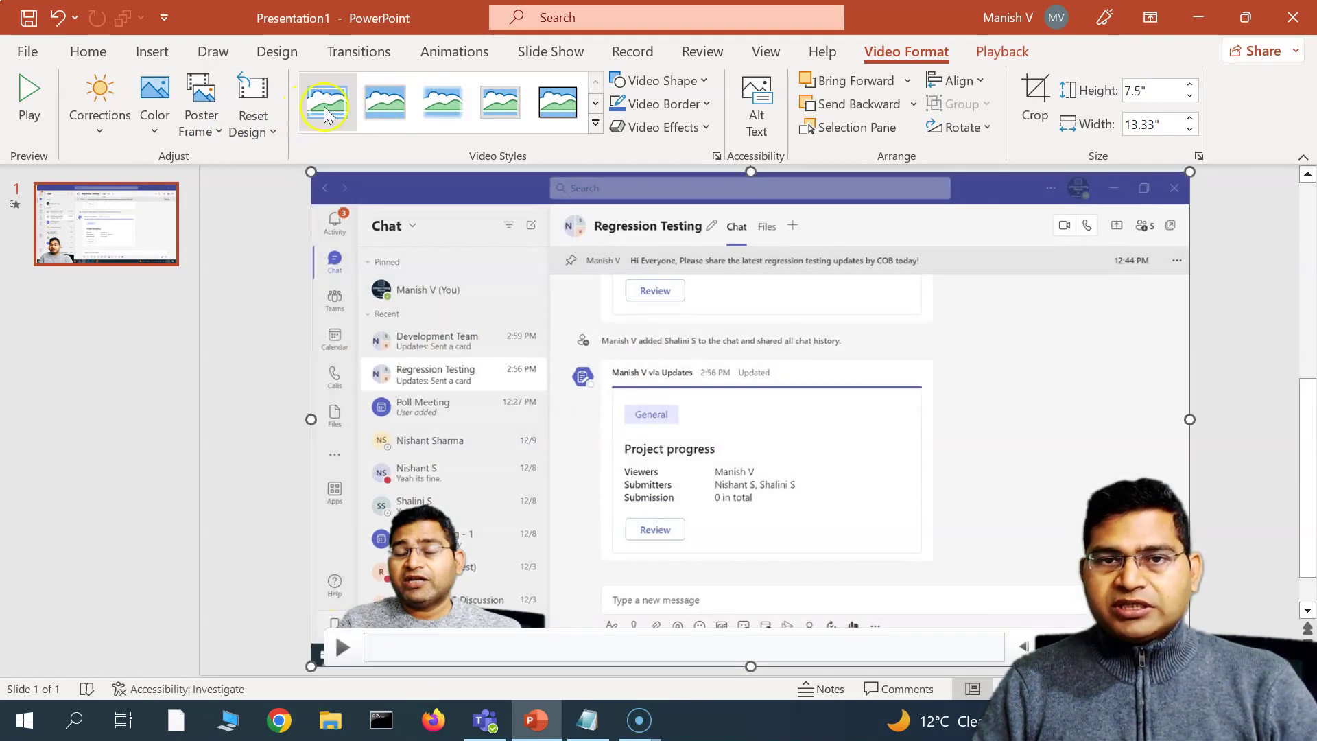
Step: Apply the first preset video style to the video and browse the Subtle, Moderate and Intense styles
left_click(341, 116)
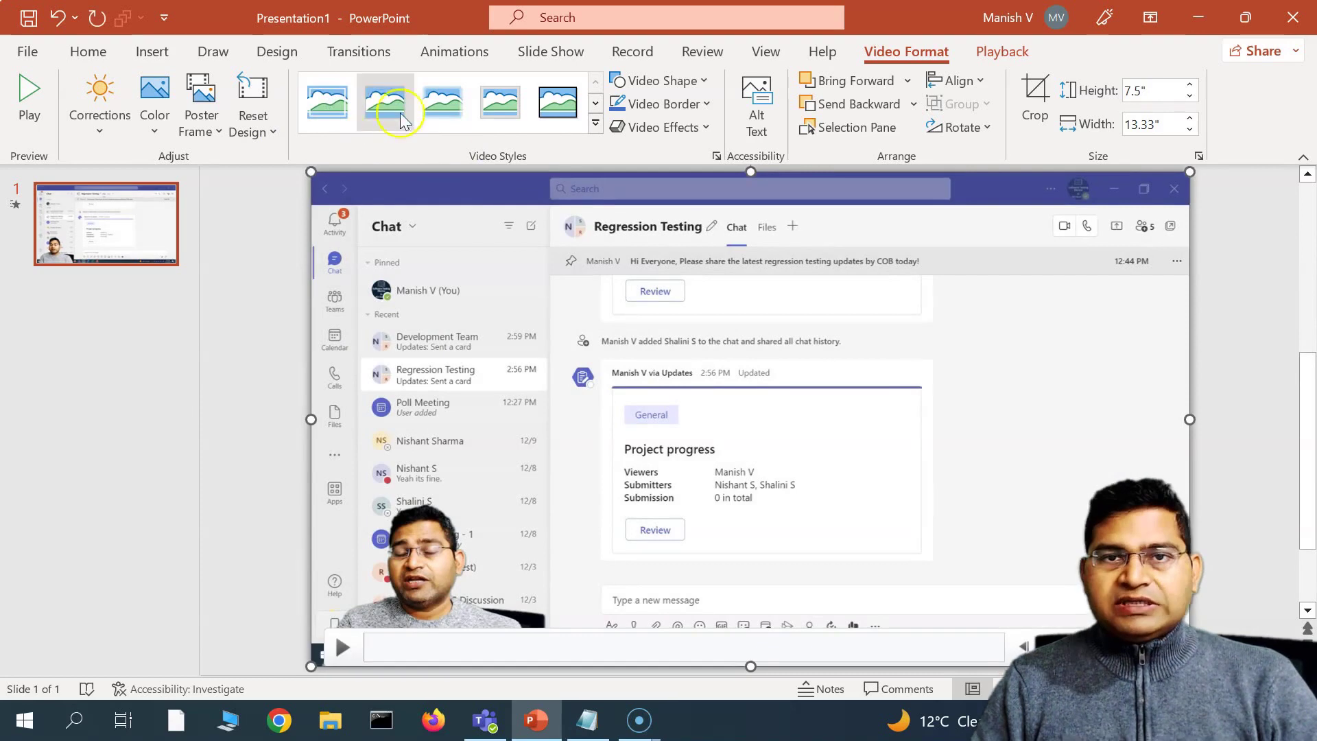
left_click(595, 124)
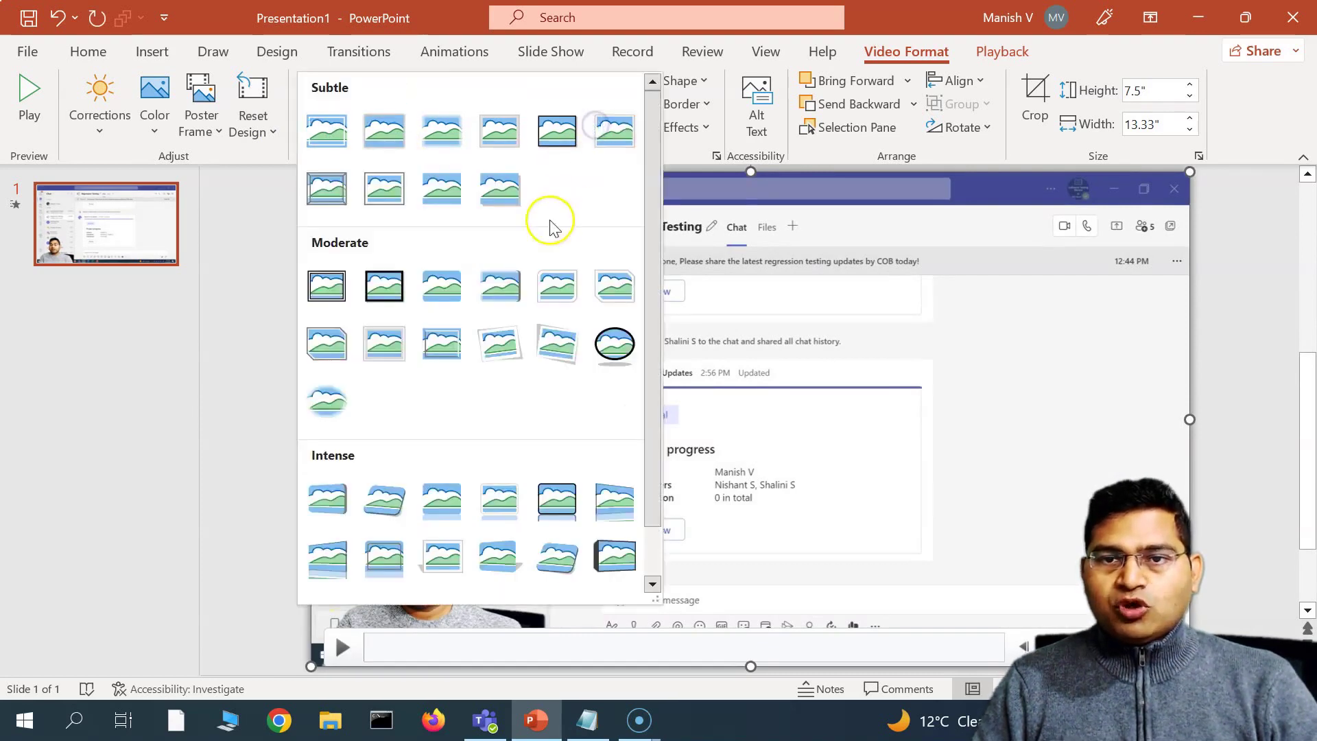
scroll(435, 432, "down", 1)
scroll(450, 415, "up", 1)
scroll(499, 508, "down", 1)
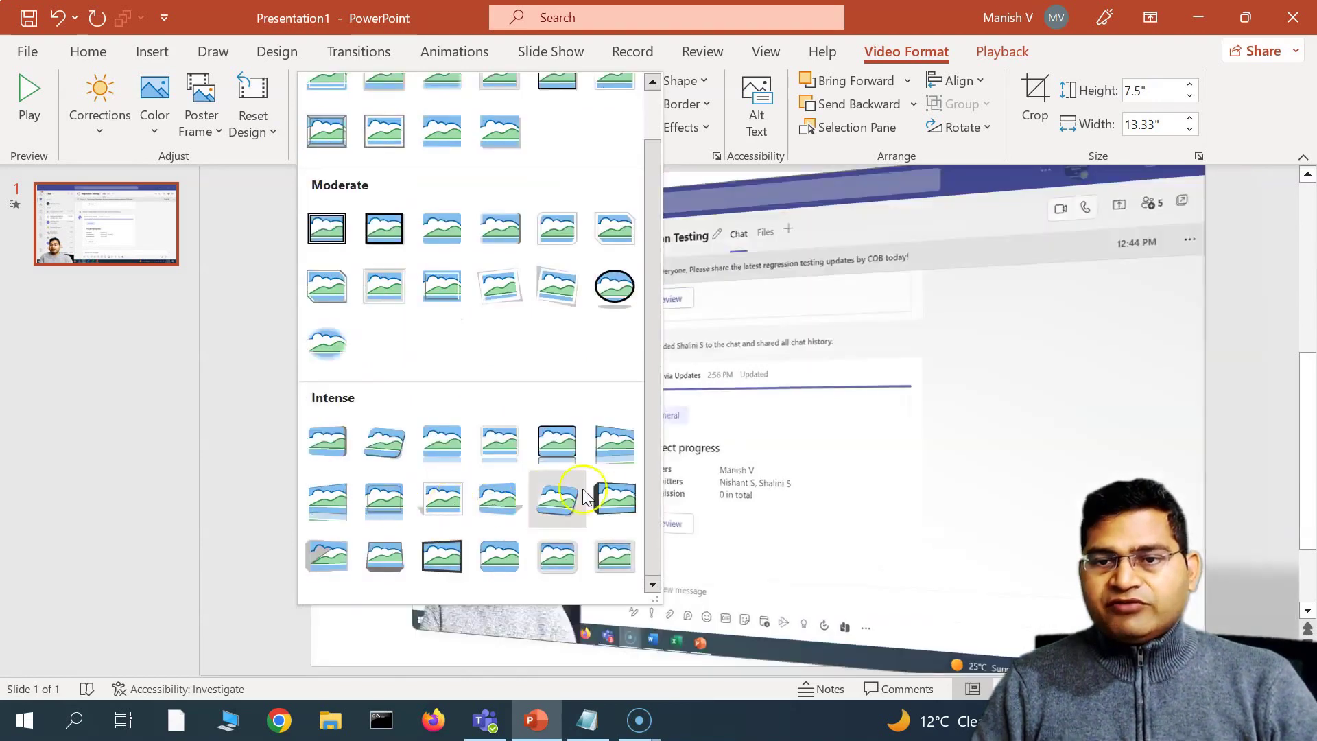
key("Escape")
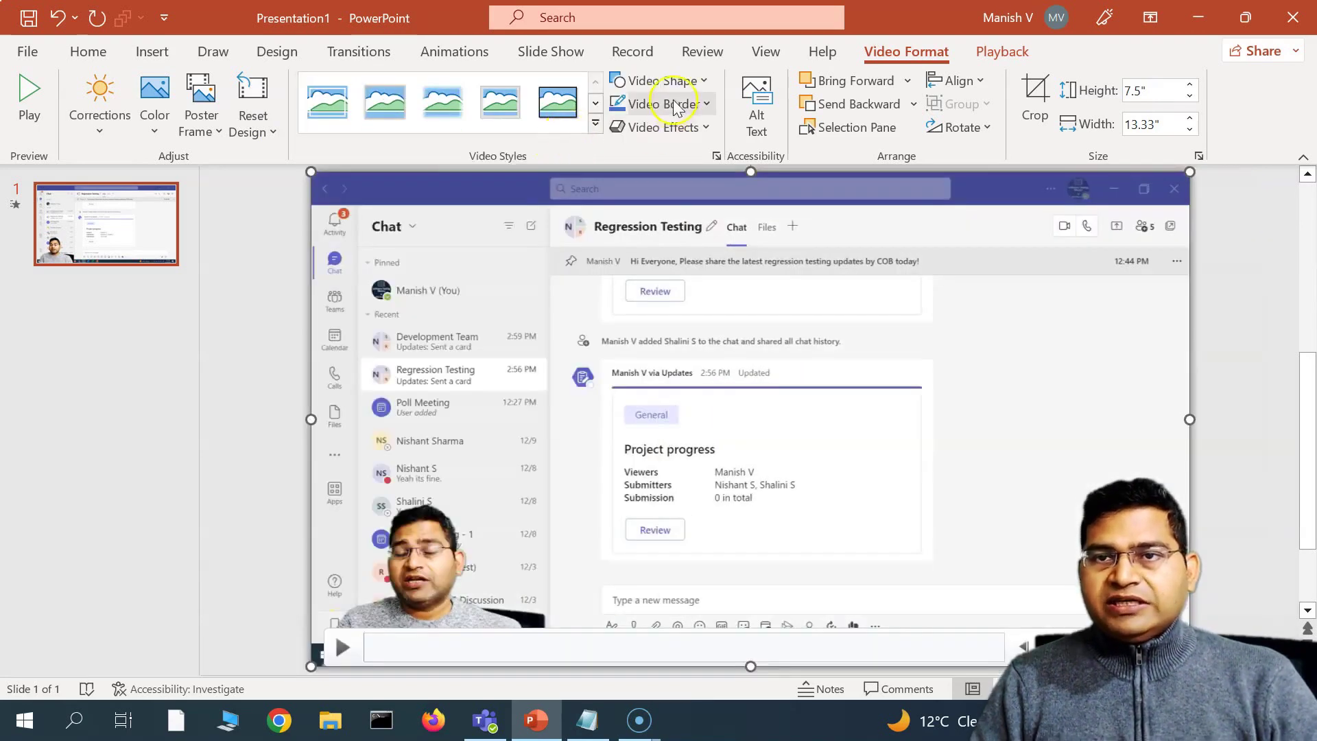
Step: Examine the shape, effects, alt text and layering options available for the video
left_click(704, 83)
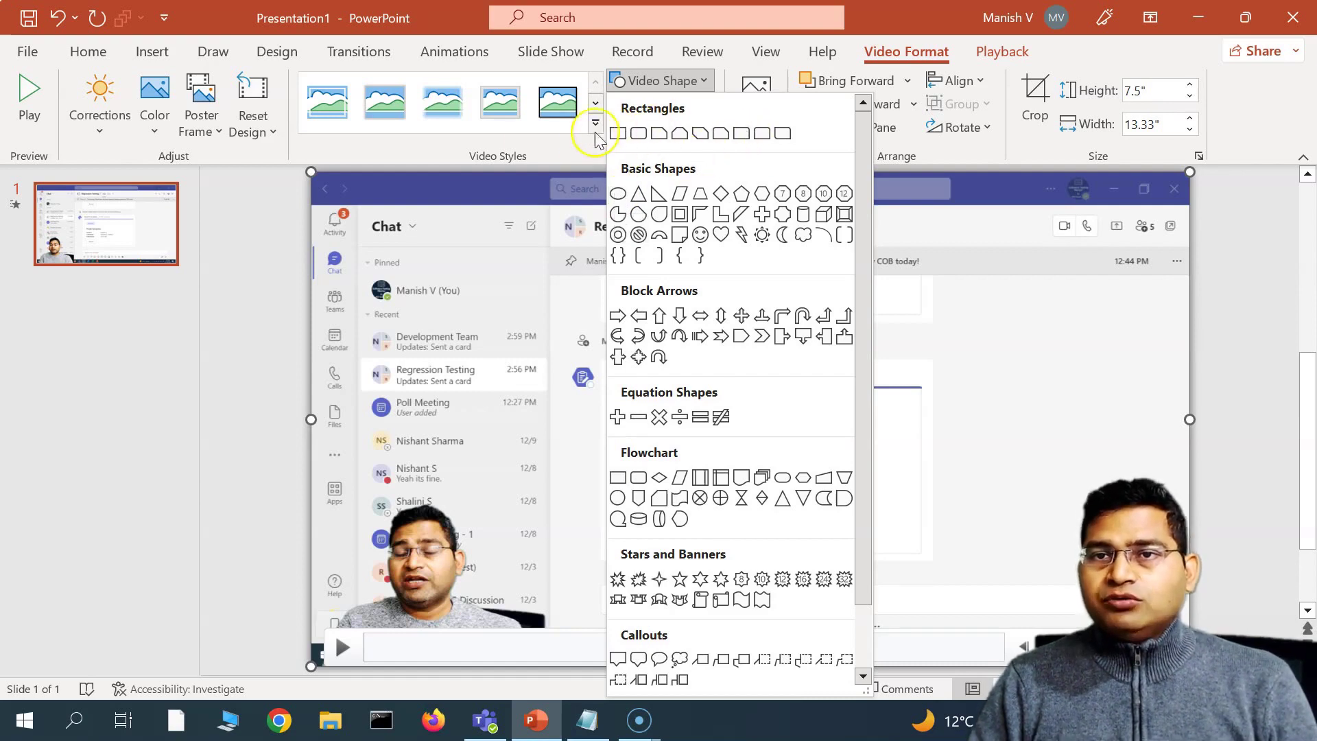
left_click(521, 147)
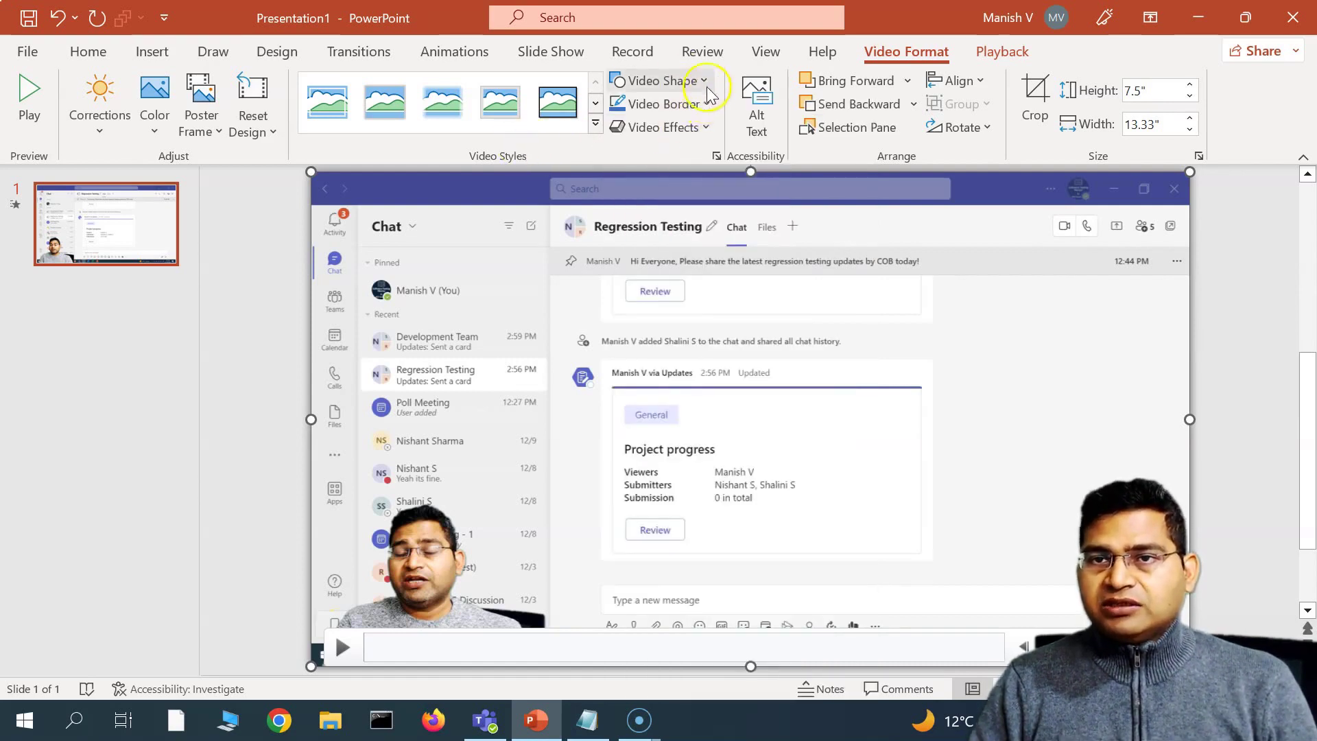
left_click(705, 128)
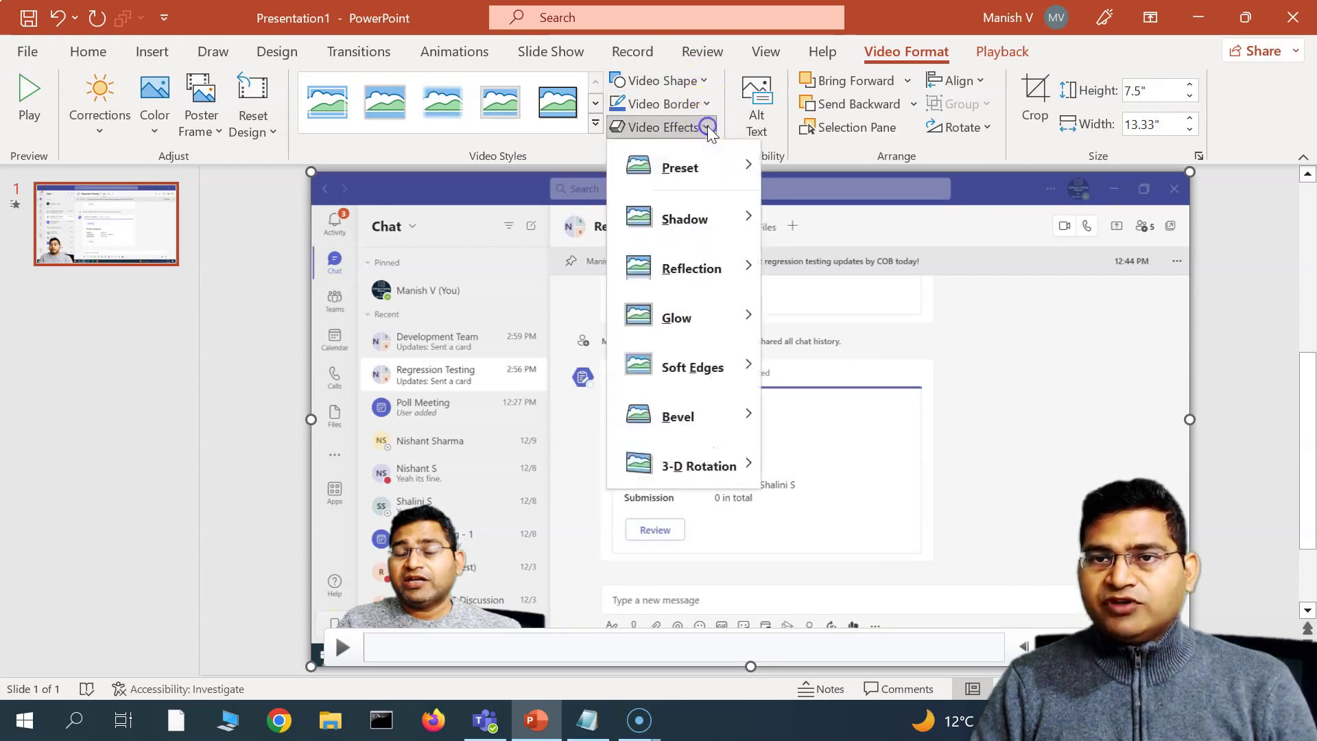
mouse_move(686, 214)
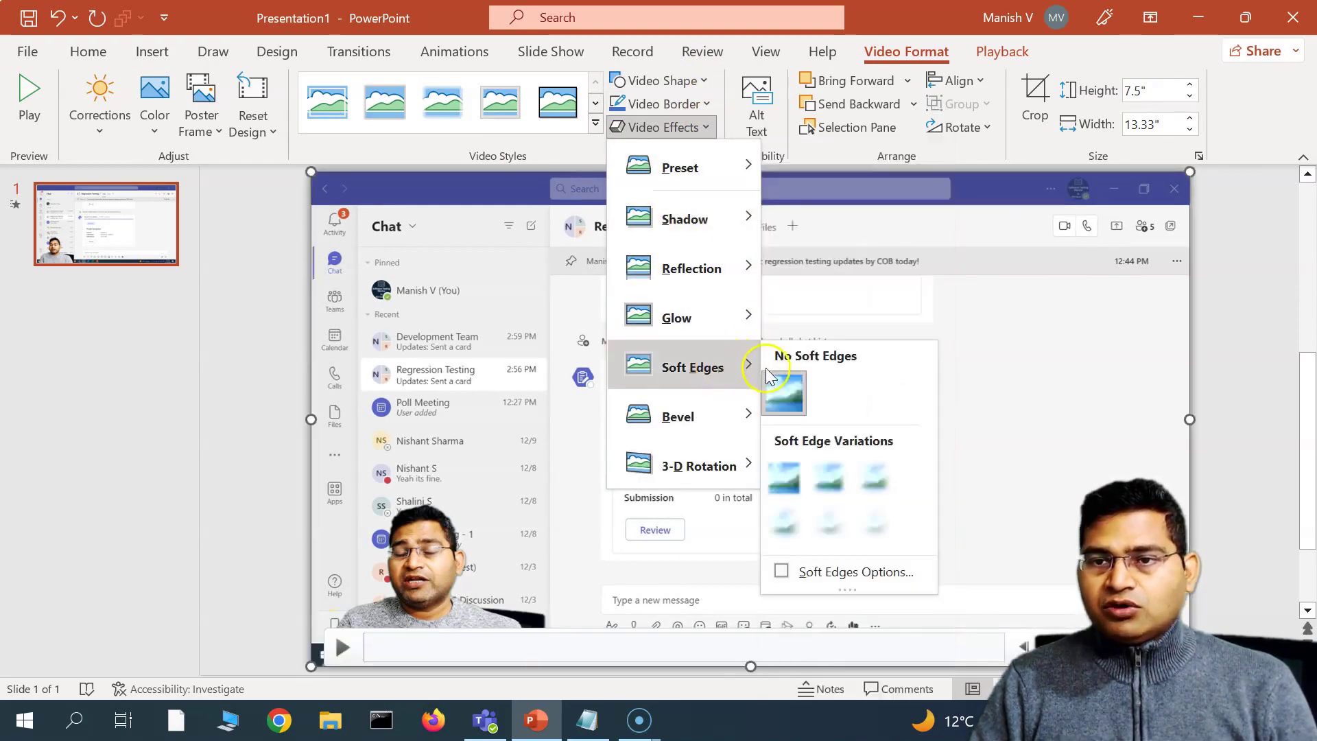
left_click(580, 154)
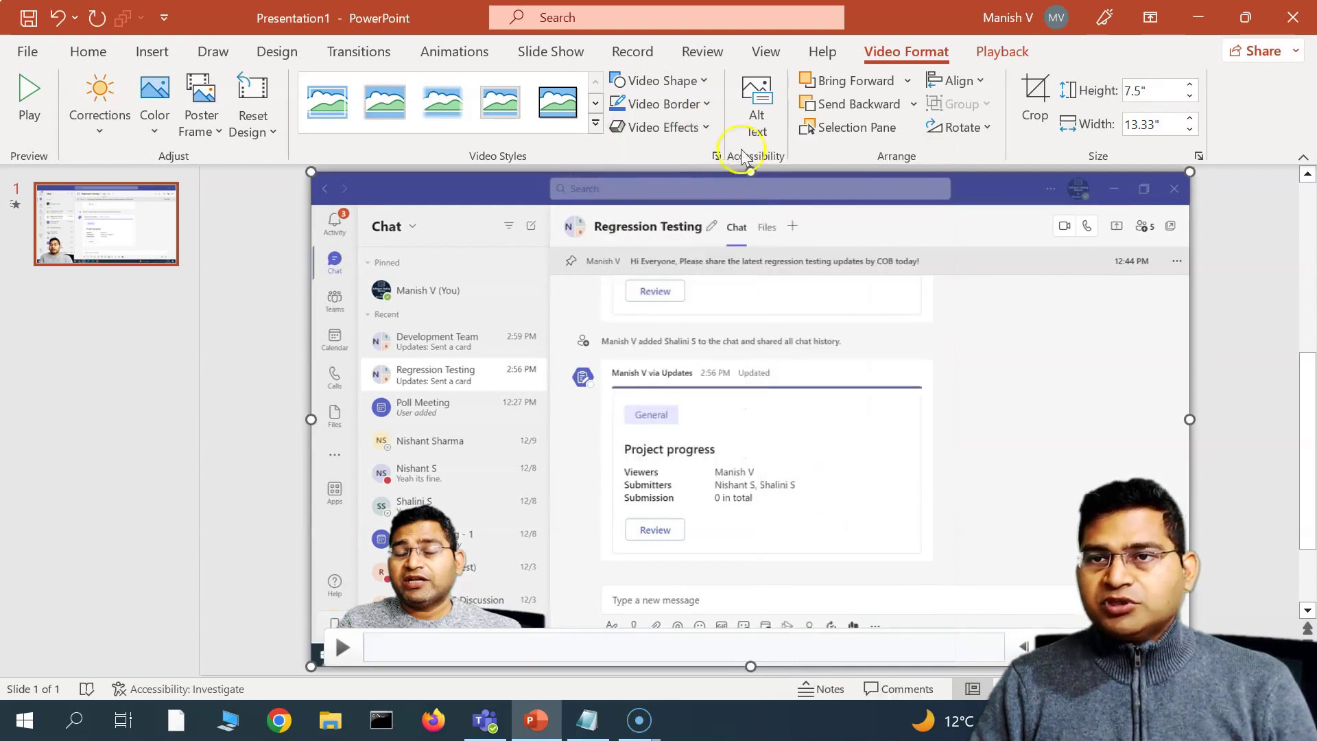
left_click(760, 109)
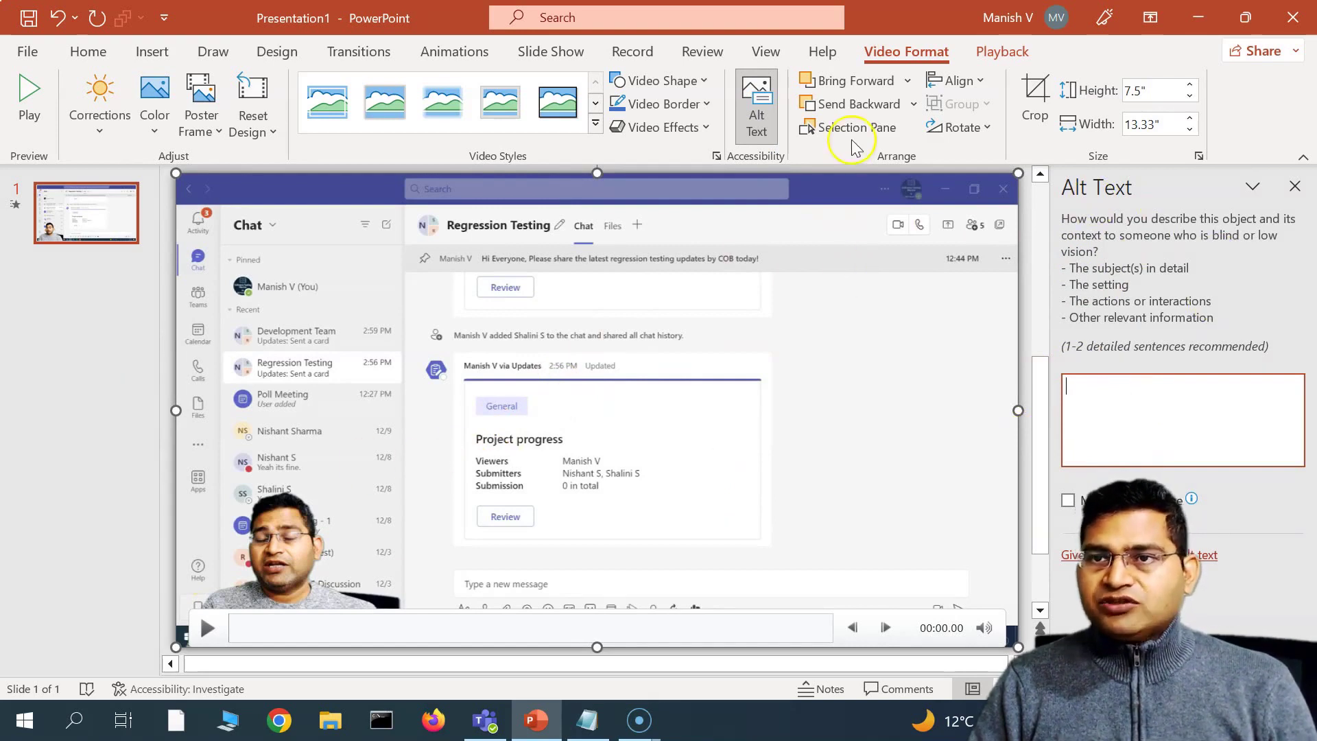
left_click(909, 82)
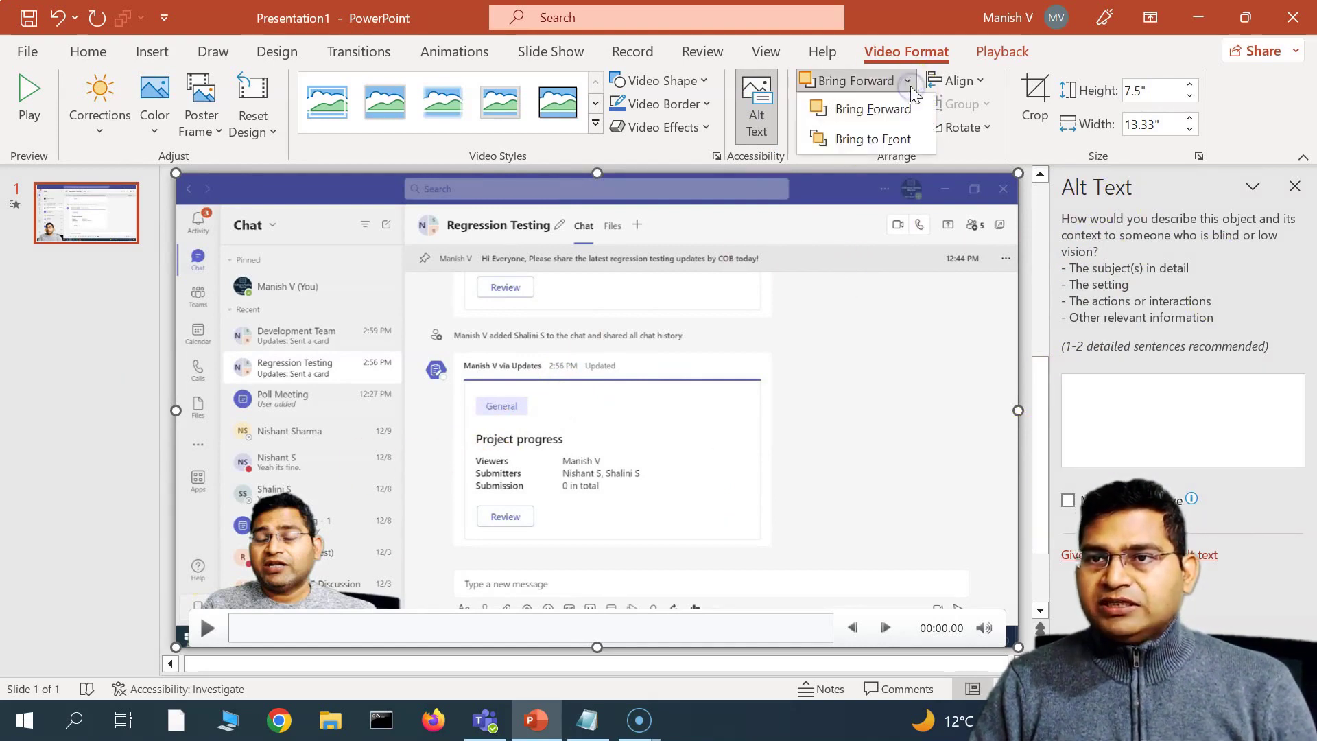
left_click(894, 420)
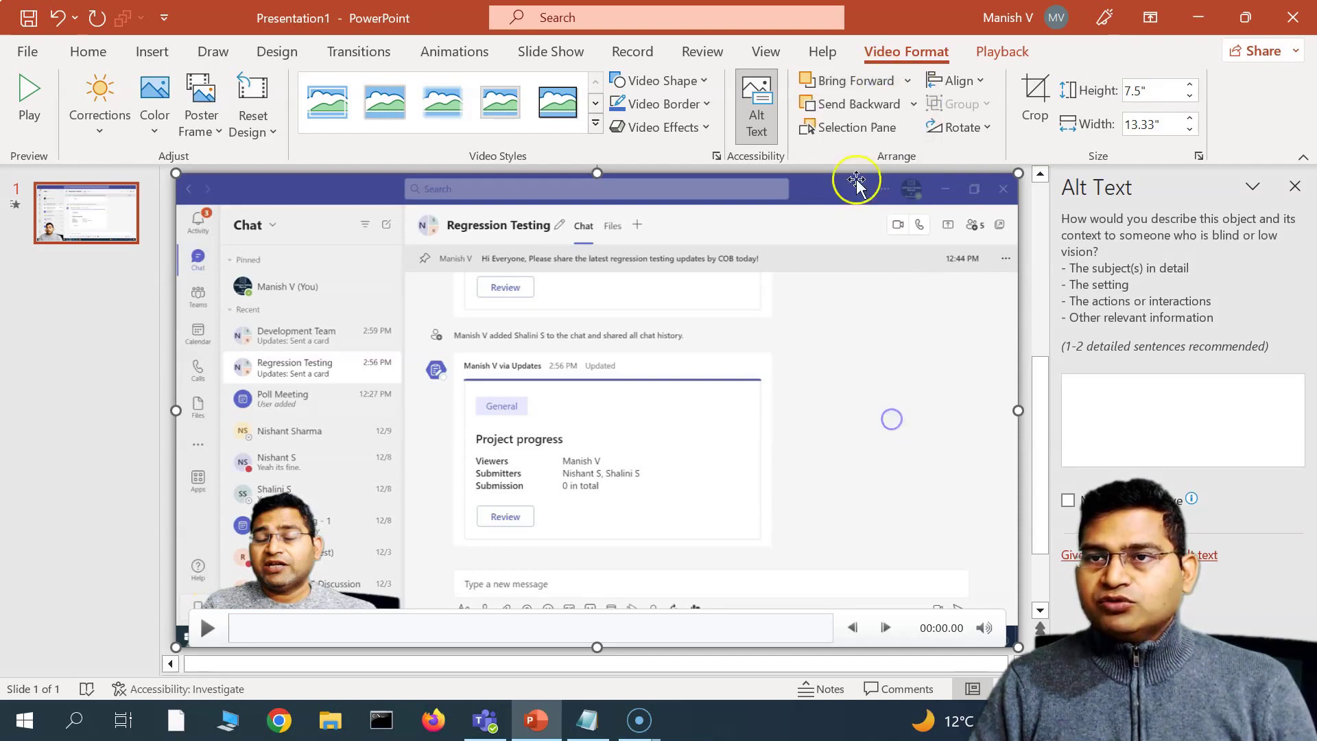
left_click(907, 81)
left_click(826, 254)
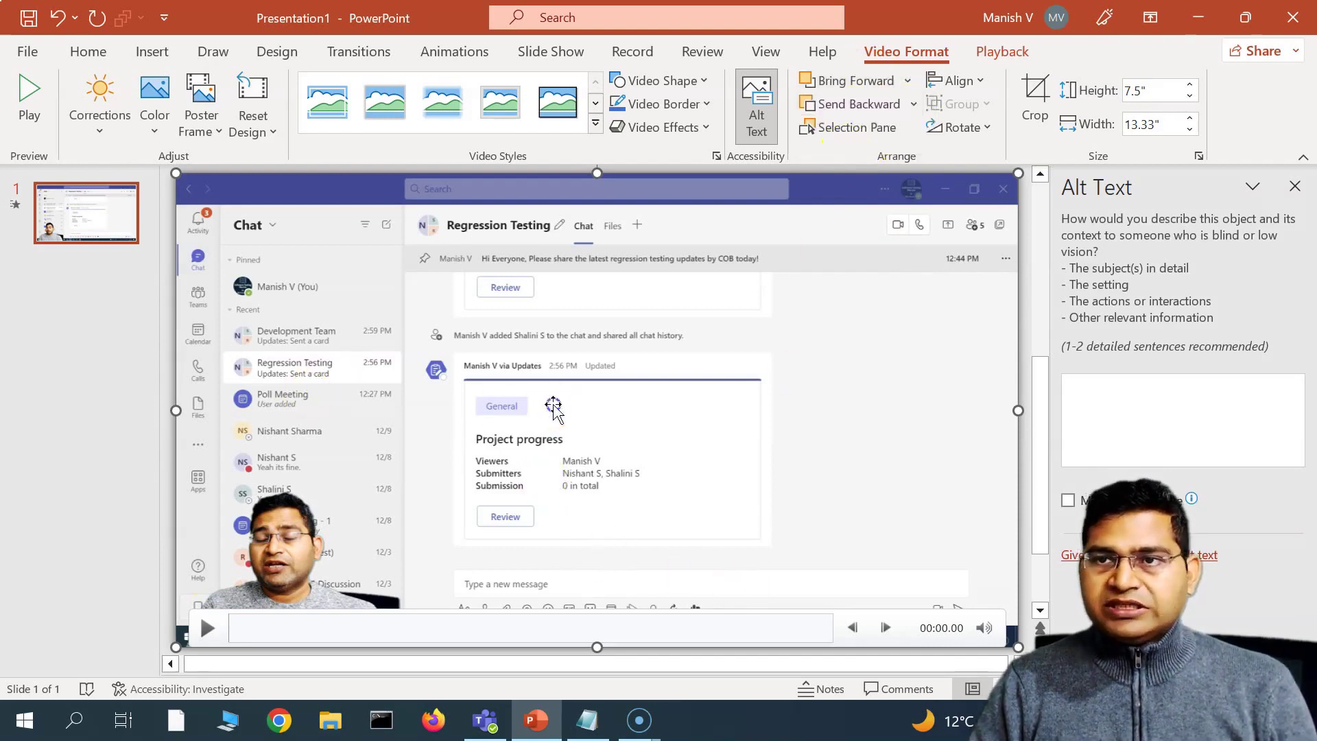
left_click(1295, 186)
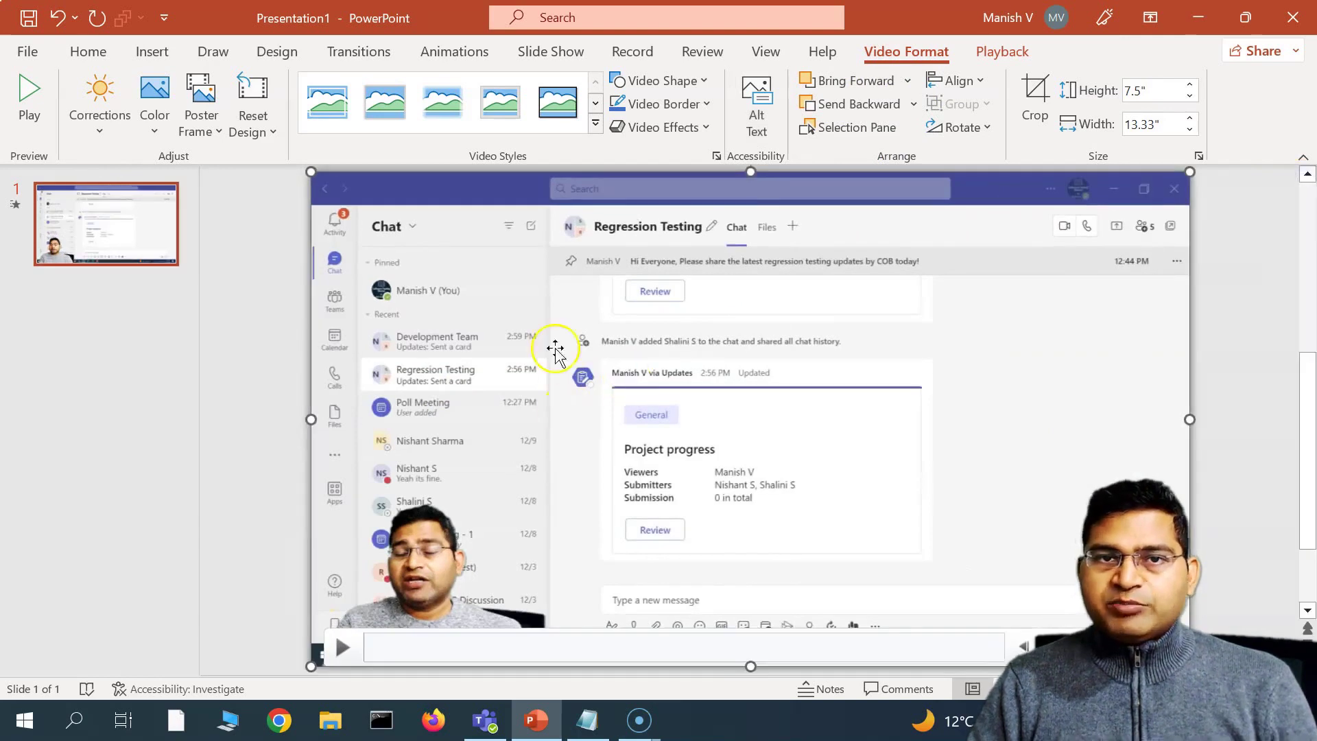
Step: Insert a text box reading "Test" on top of the video, beside the Project progress card
left_click(155, 55)
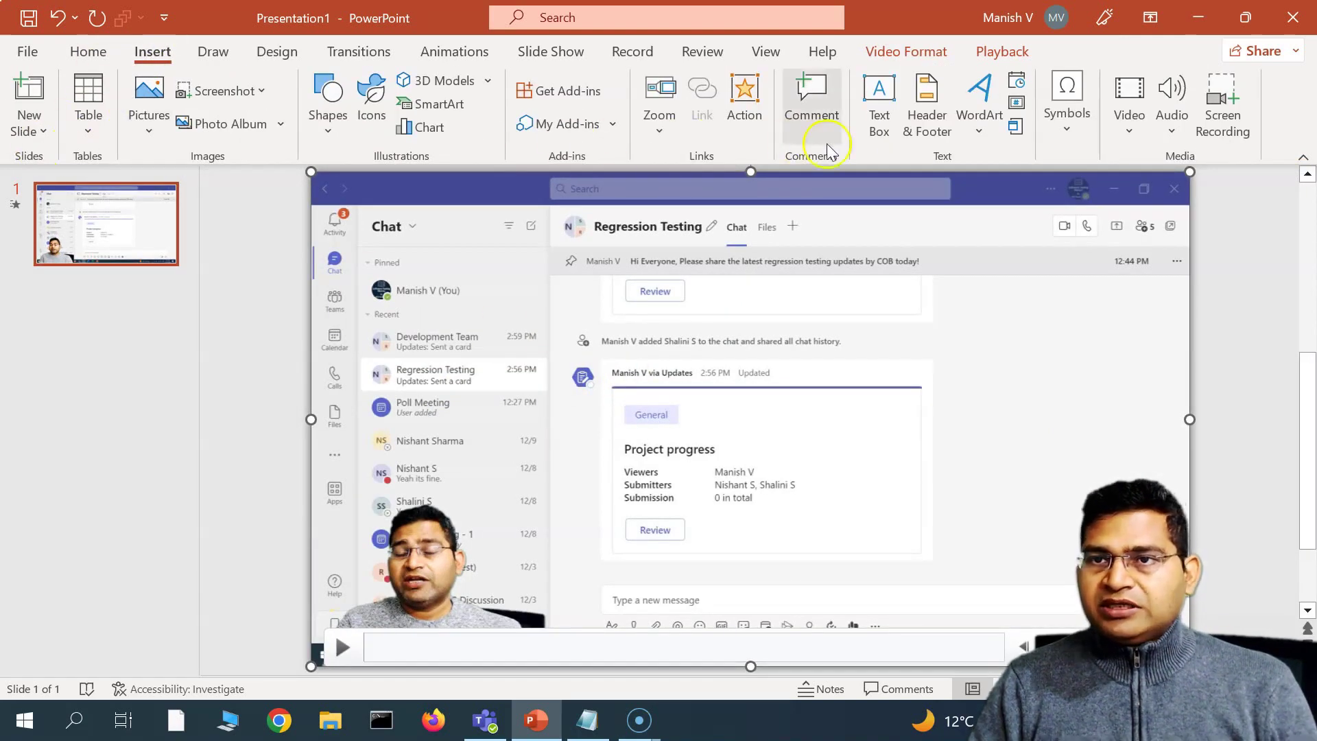
left_click(879, 103)
left_click(651, 439)
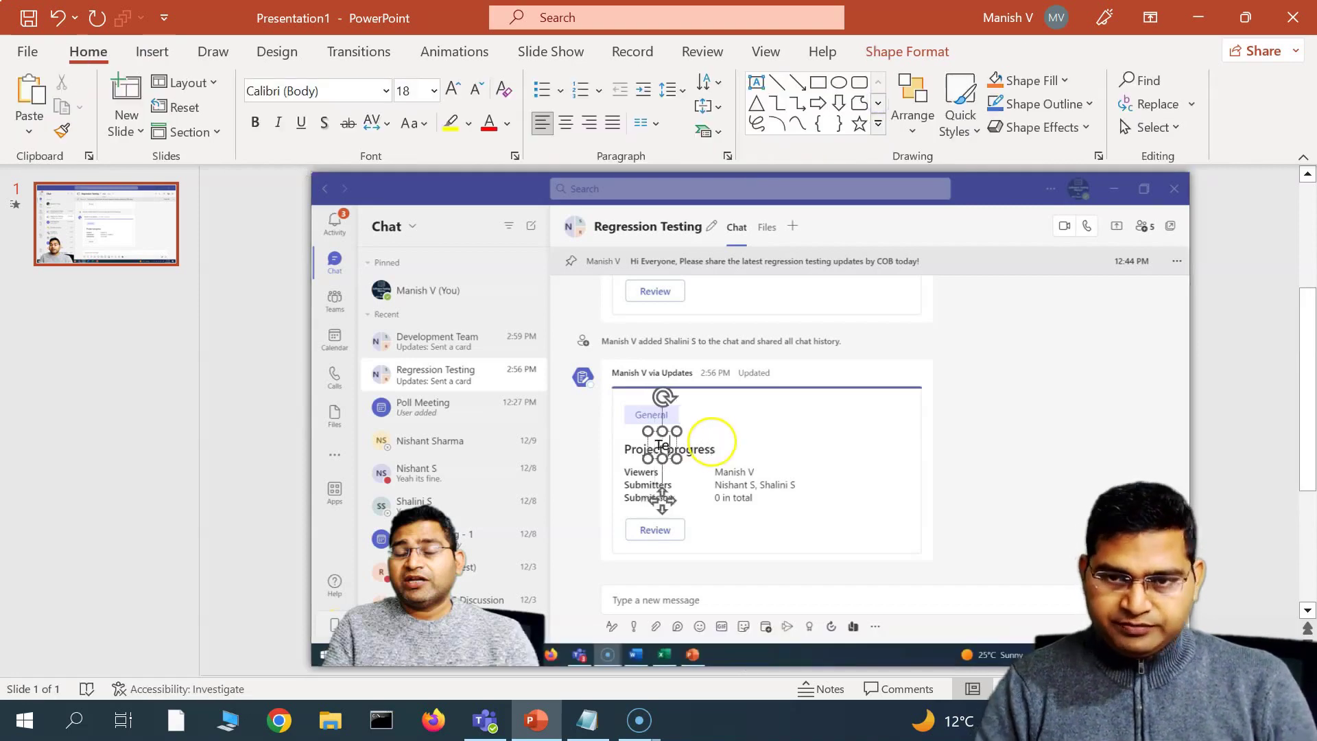
key("ctrl+y")
left_click(1030, 338)
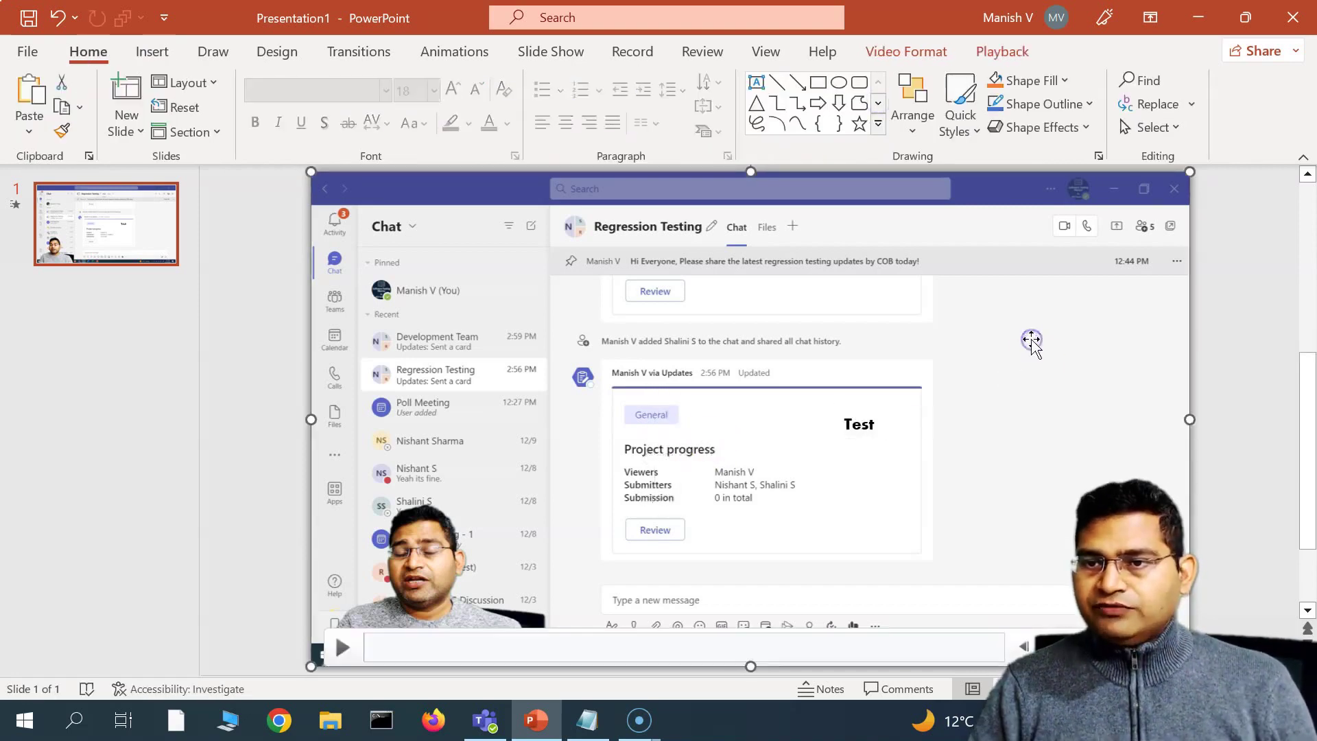
left_click(912, 422)
left_click(1005, 544)
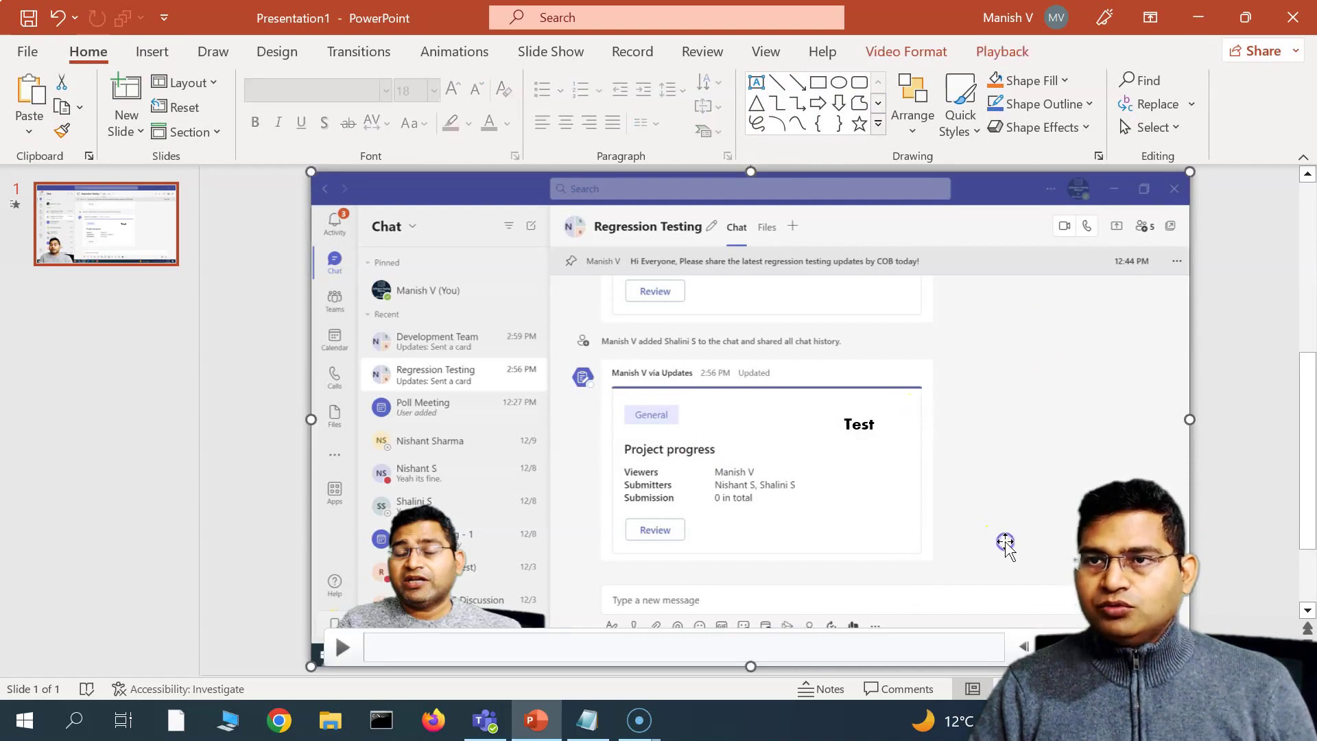
Step: Bring the video forward over the "Test" text box, and send it backward behind the text again
left_click(913, 52)
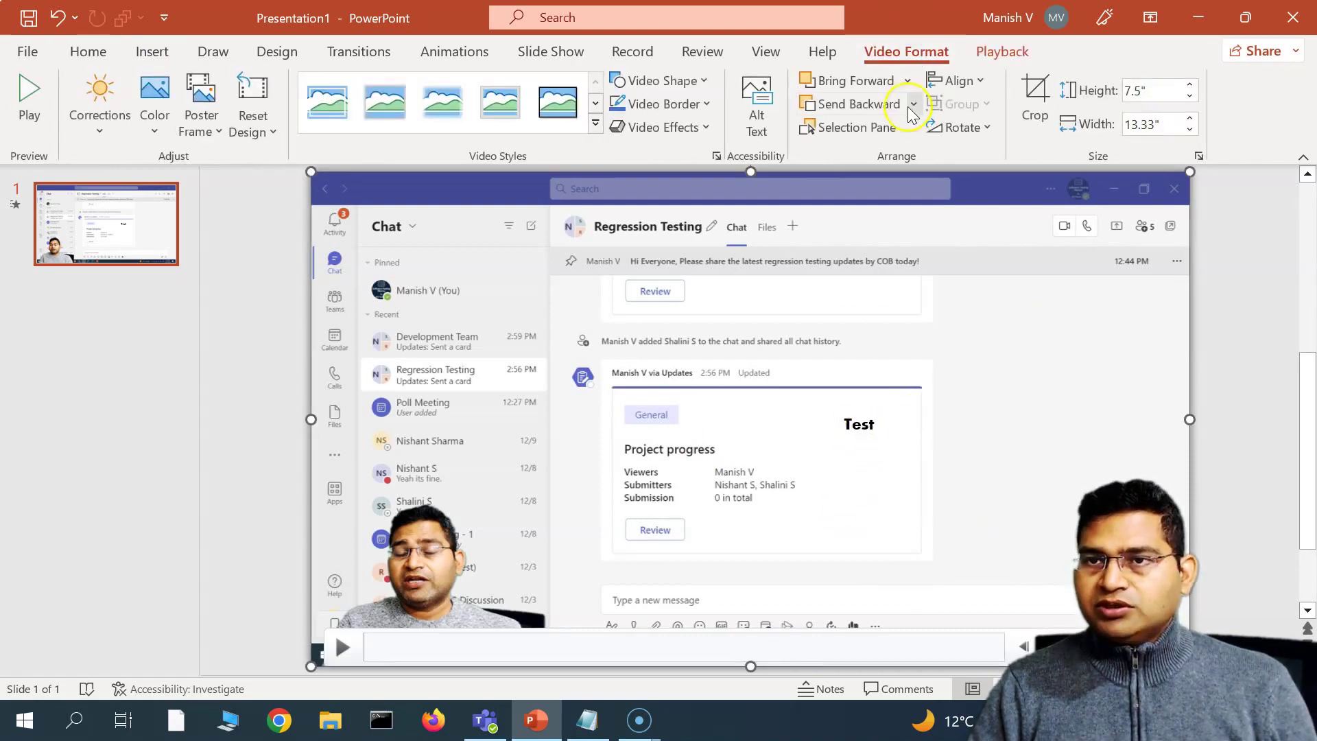
left_click(907, 80)
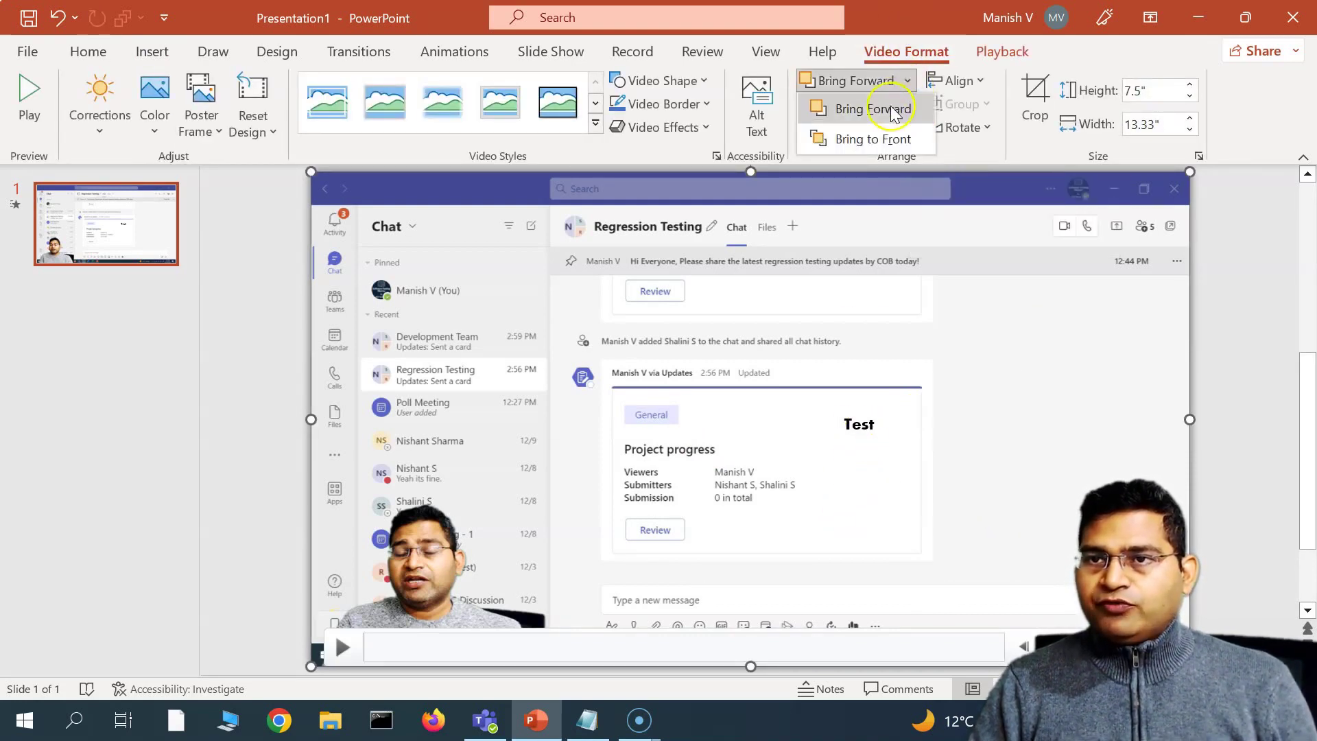
left_click(890, 108)
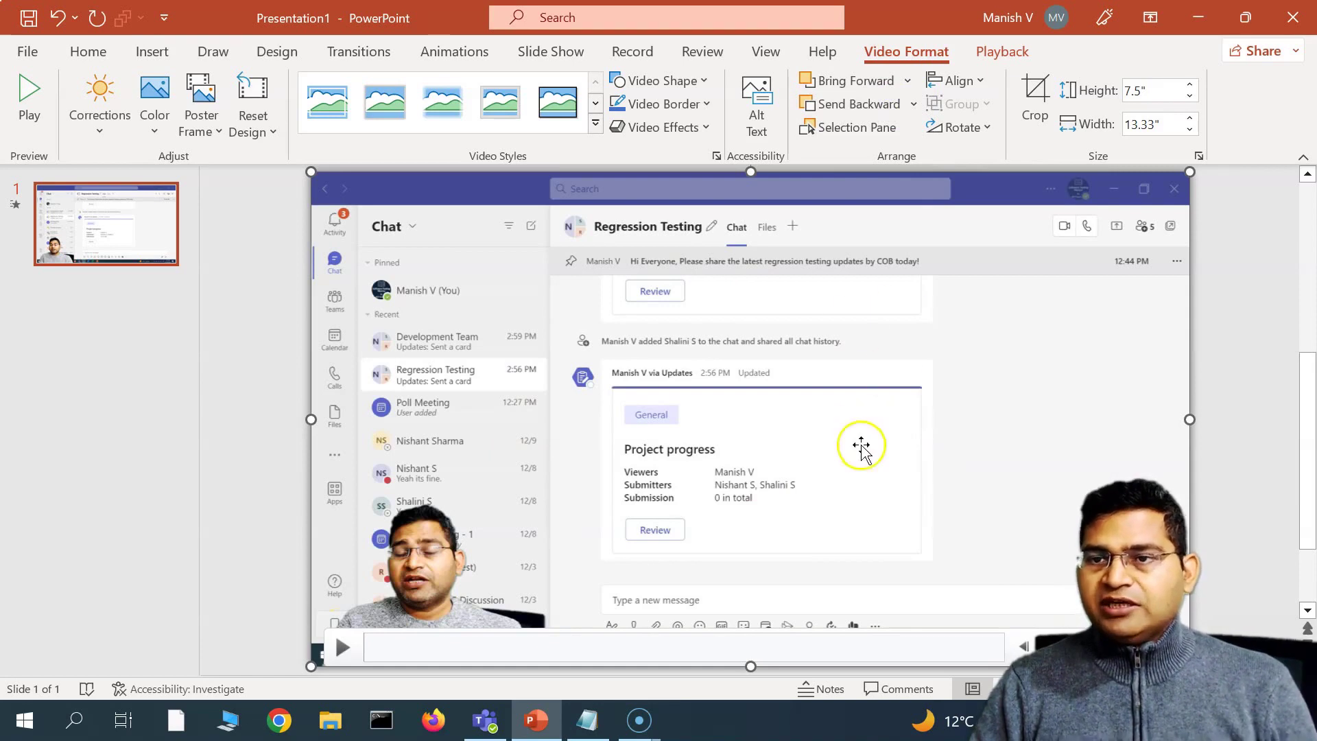
left_click(915, 104)
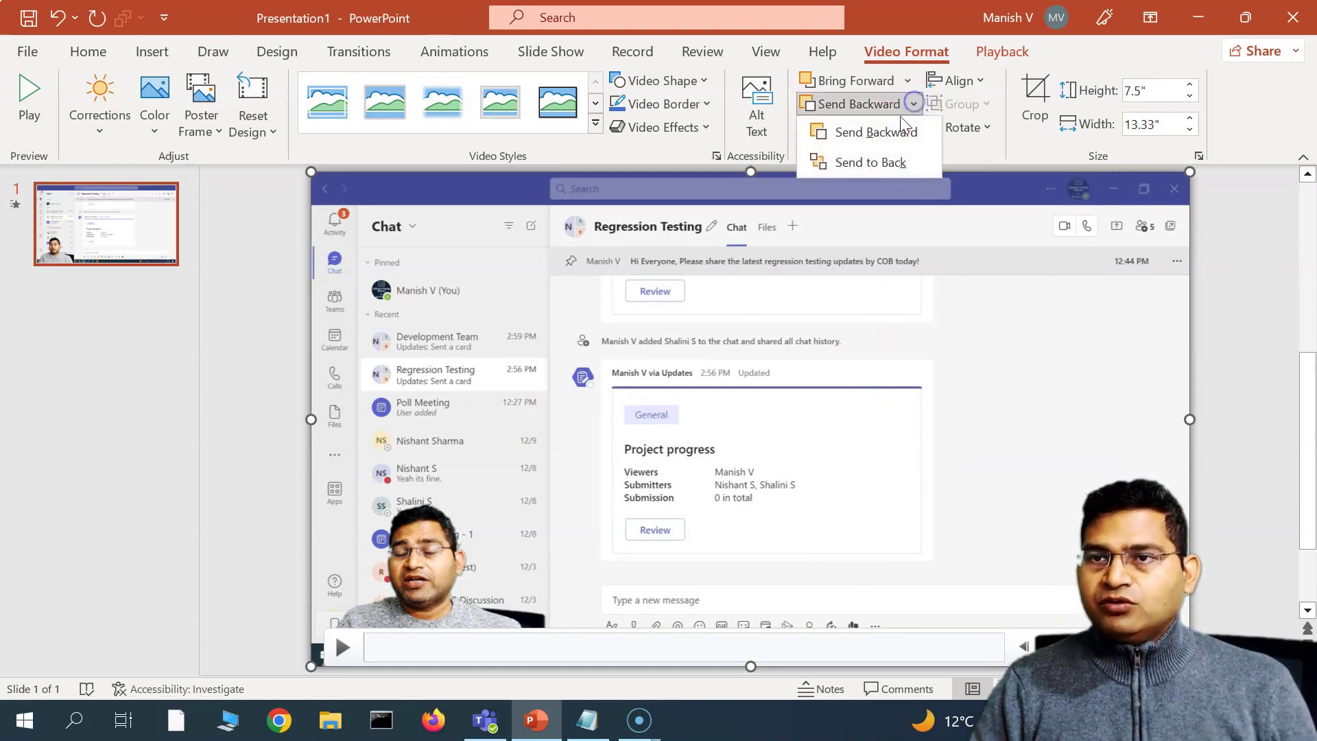
left_click(889, 132)
left_click(860, 411)
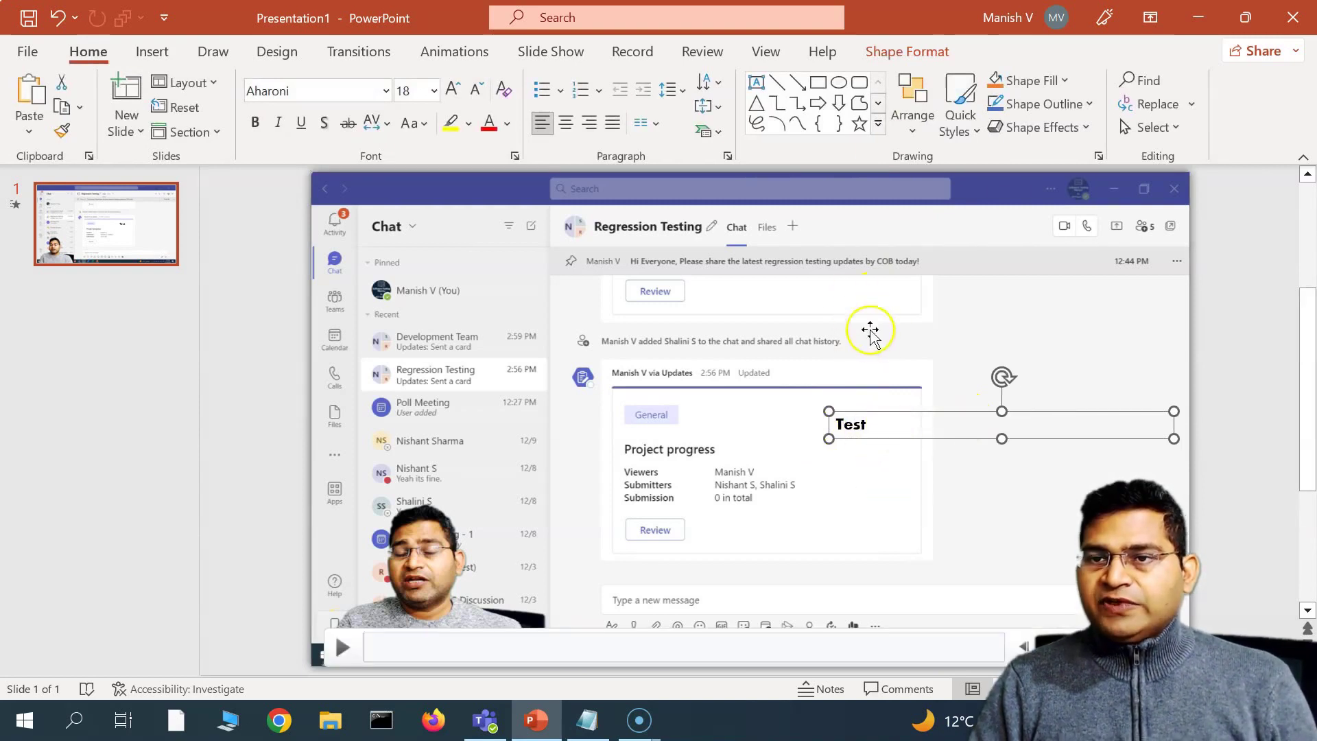
Step: Look through the alignment options available for the video
left_click(742, 306)
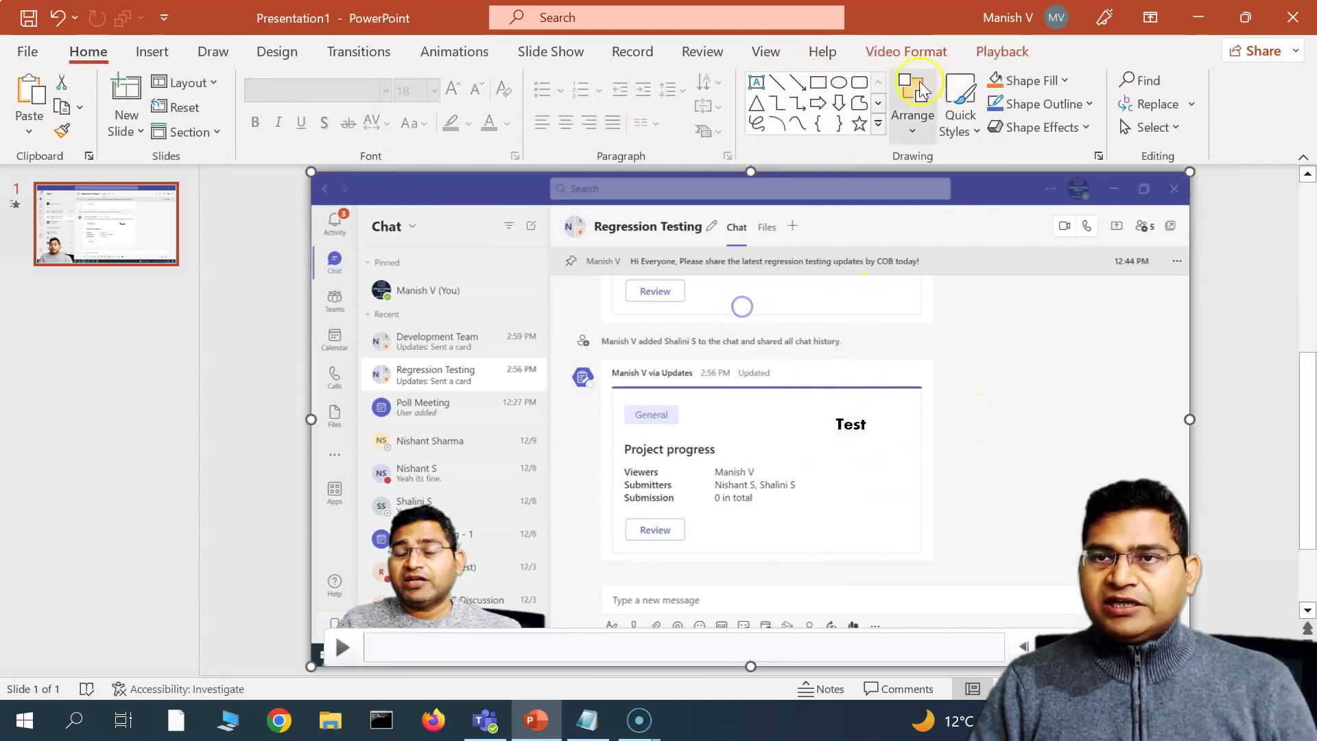
left_click(924, 51)
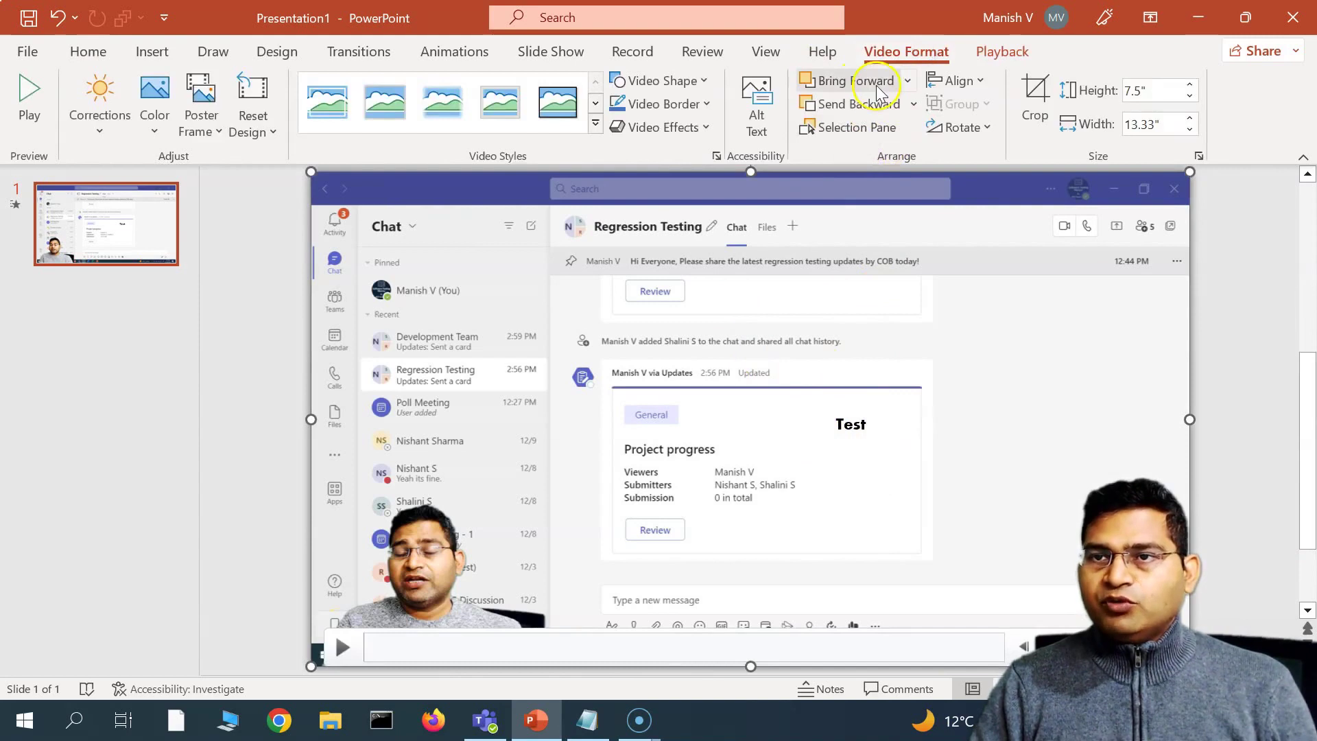
left_click(984, 82)
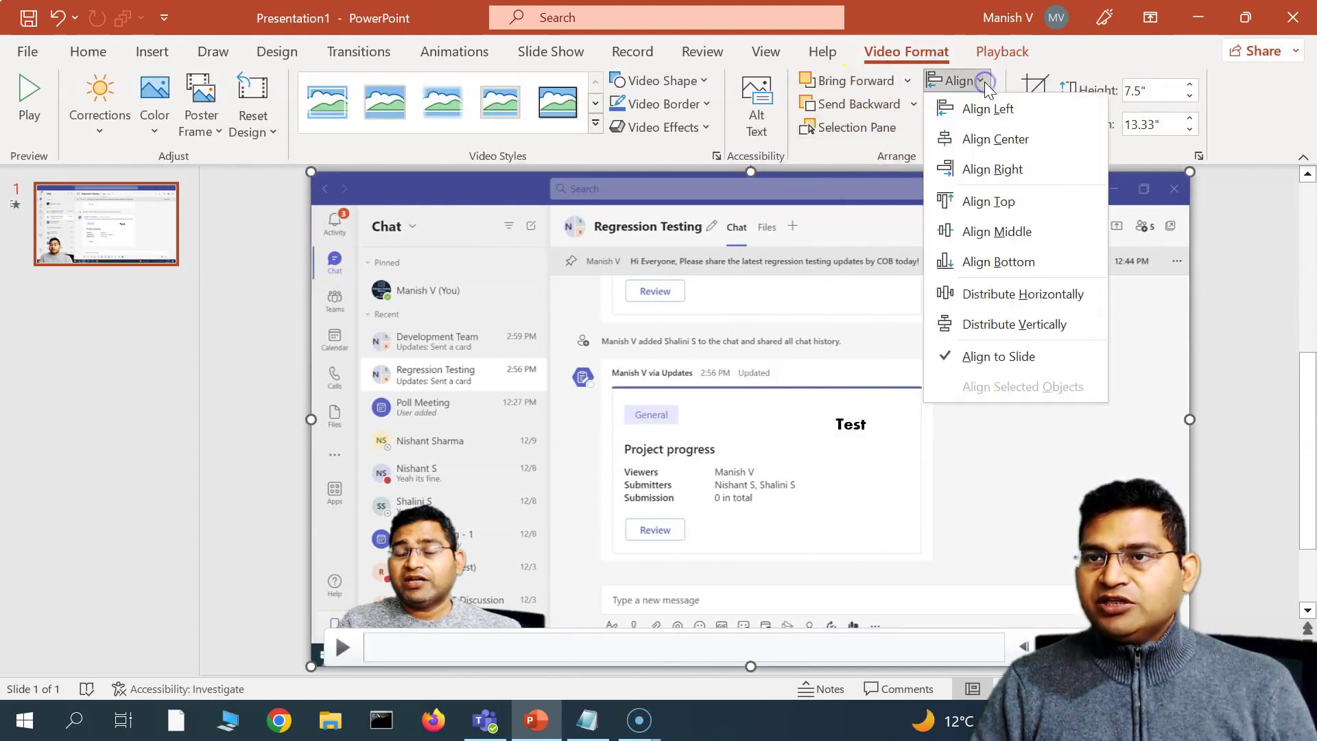
left_click(827, 355)
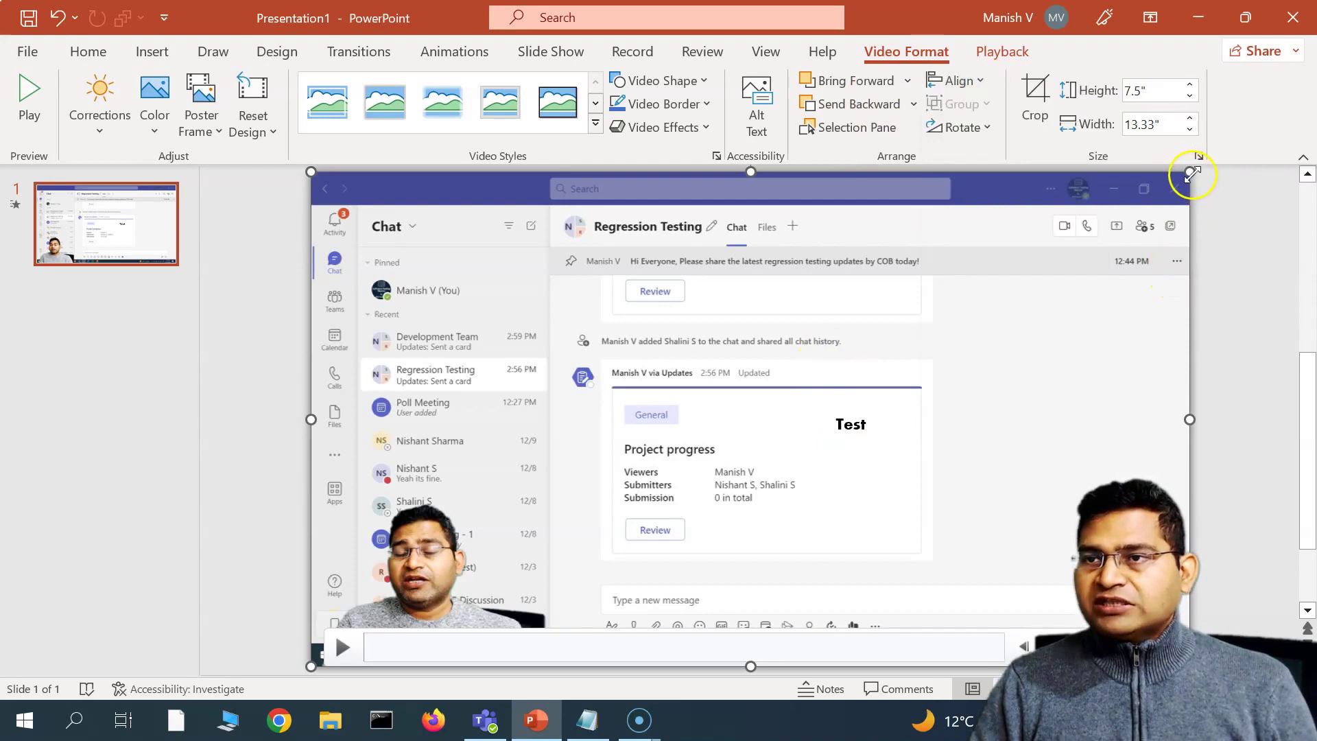
Step: Shrink the video to about 5.54" by 9.84" and reposition it within the slide
left_click_drag(1191, 173, 960, 324)
left_click_drag(784, 347, 898, 283)
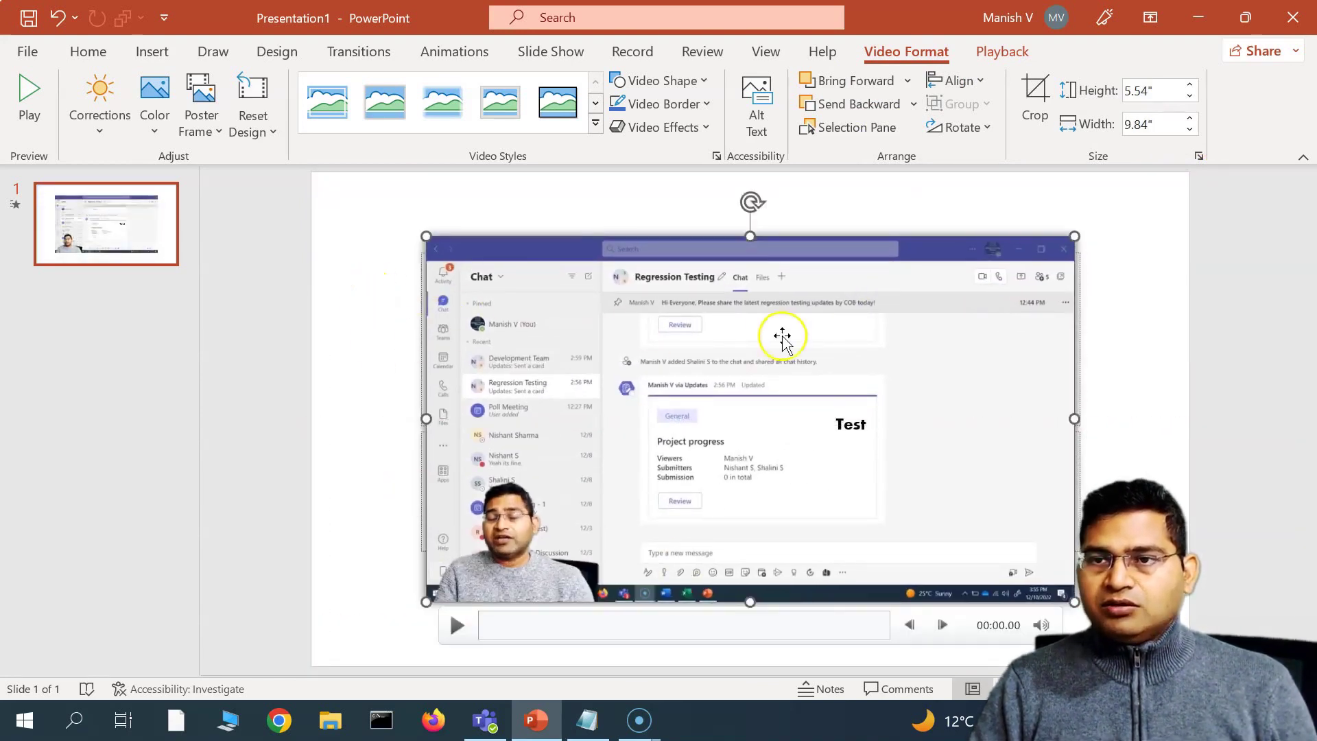
left_click_drag(779, 339, 738, 315)
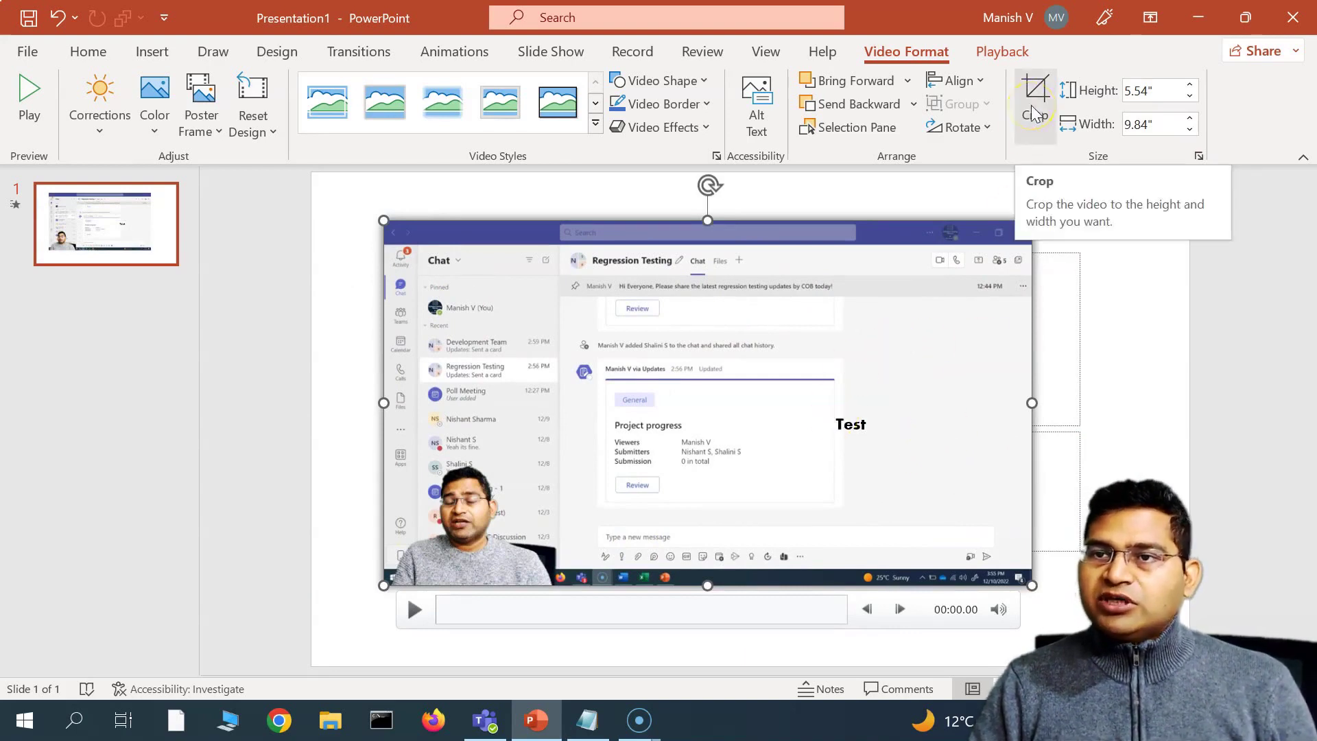
Step: Preview the rotate and flip options on the video without applying any
left_click(978, 126)
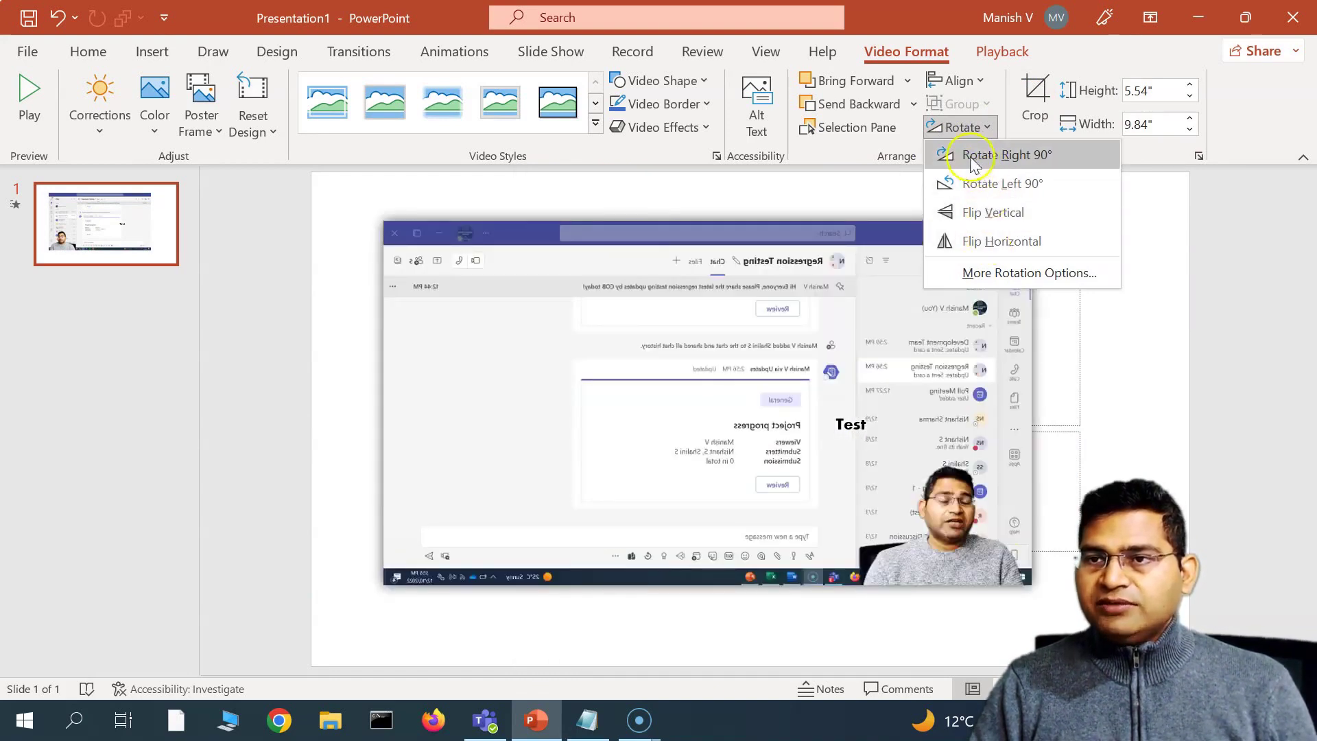
left_click(1147, 382)
Step: Crop the video from its upper-right and lower-left corners to about 4.68" high and 8.74" wide
left_click(1037, 115)
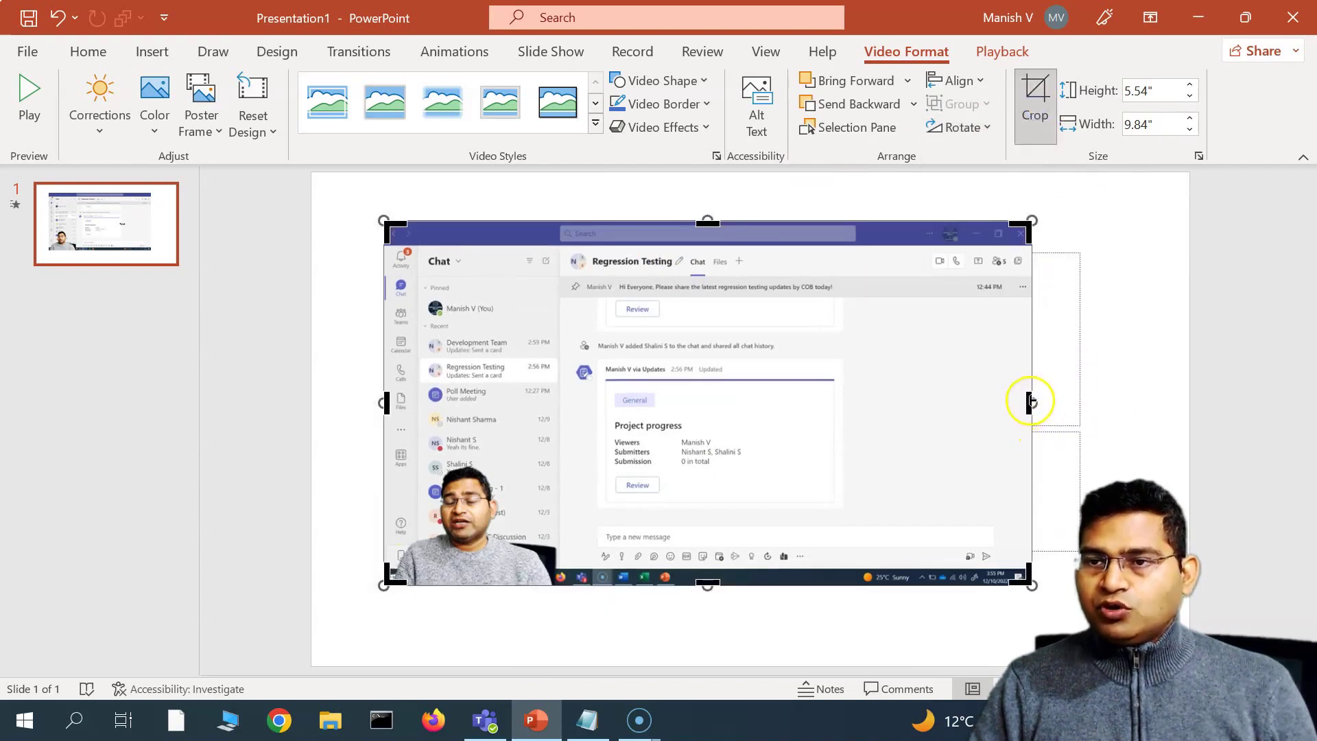
key("Escape")
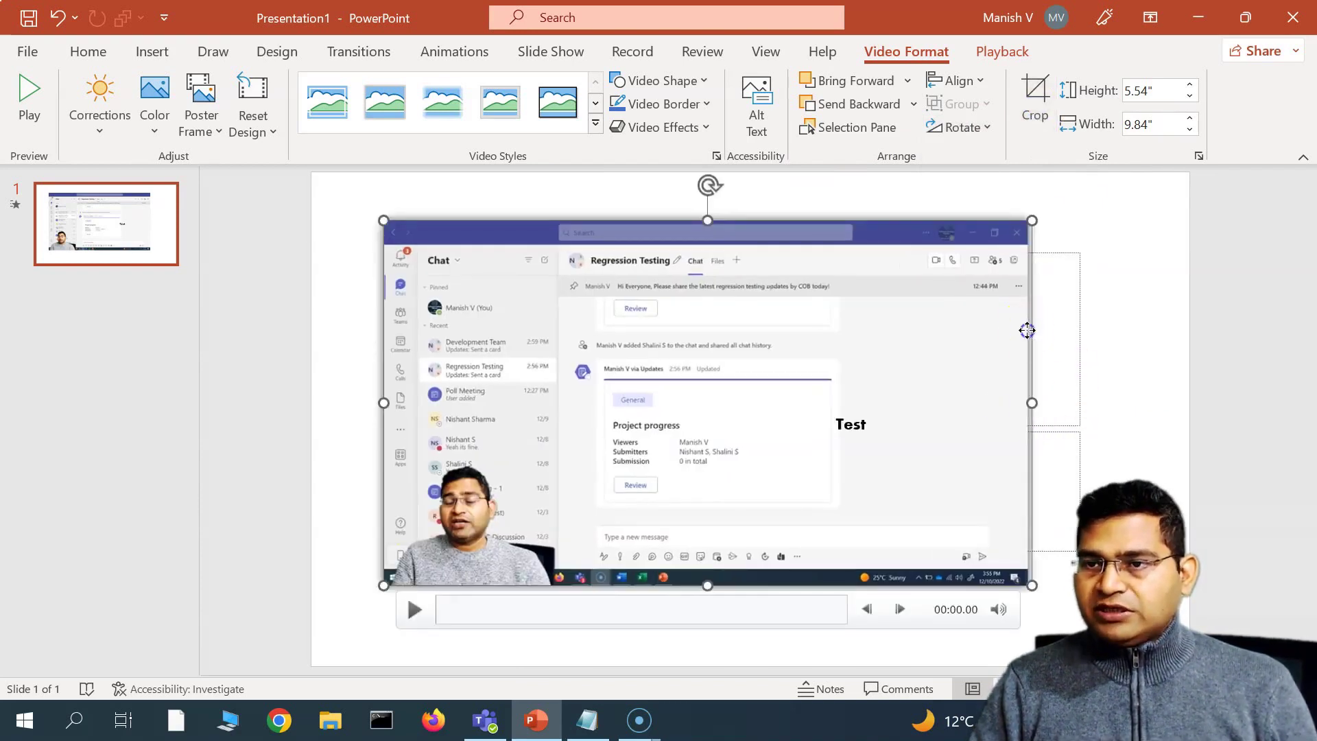
left_click(1036, 103)
left_click_drag(1028, 226, 985, 254)
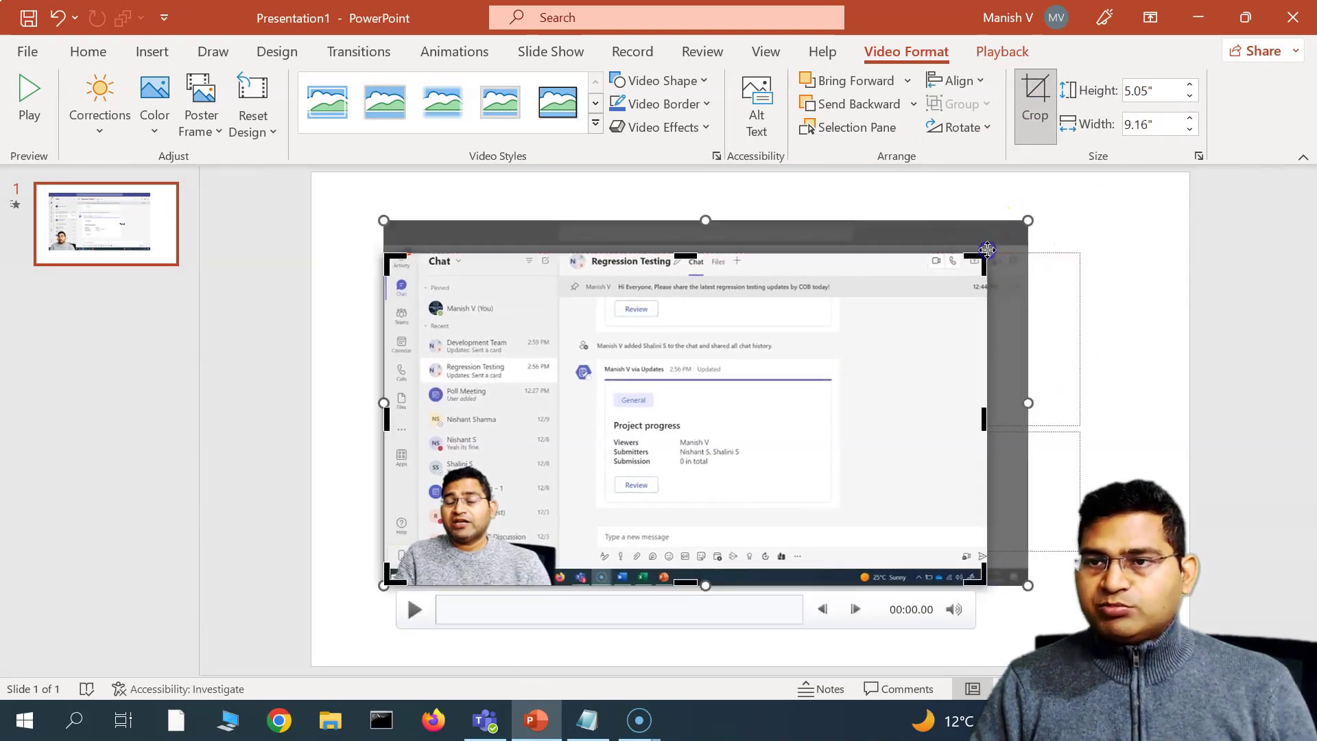
left_click_drag(394, 575, 413, 562)
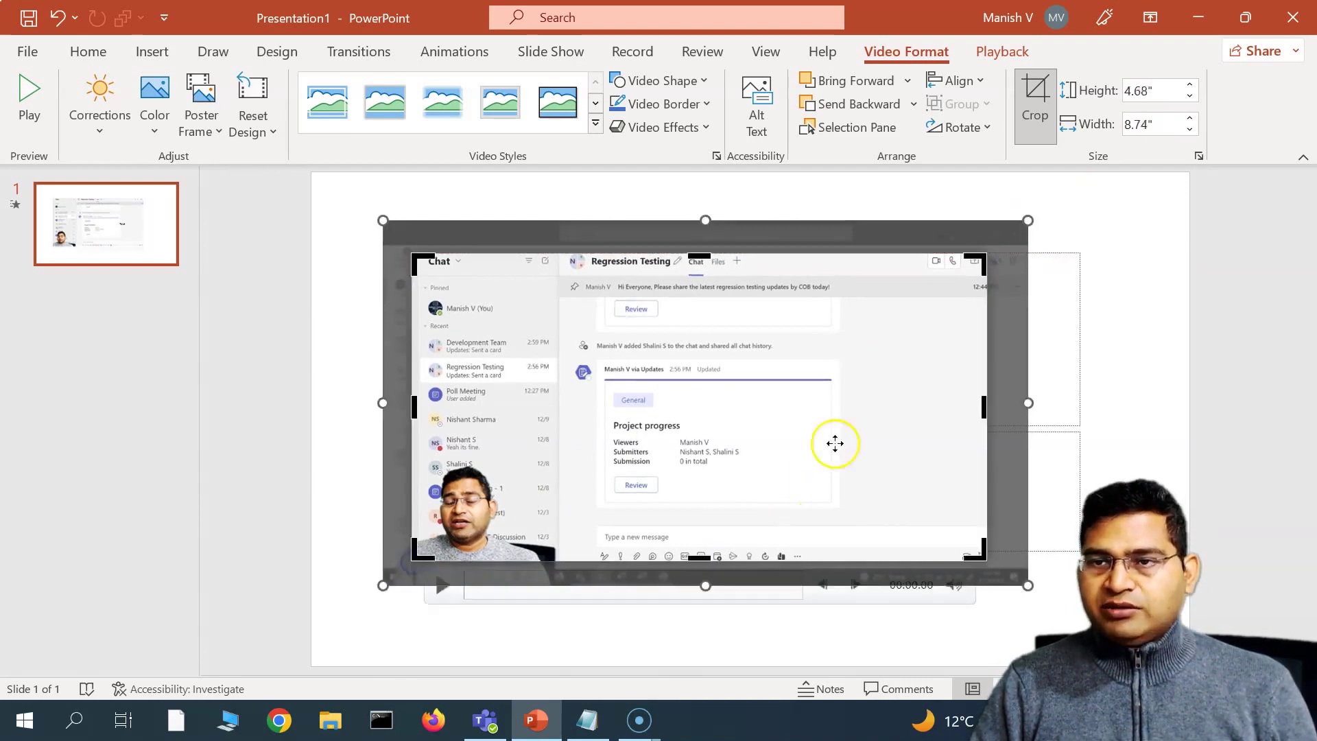
Step: Delete the "Test" text box from the slide
left_click(1148, 444)
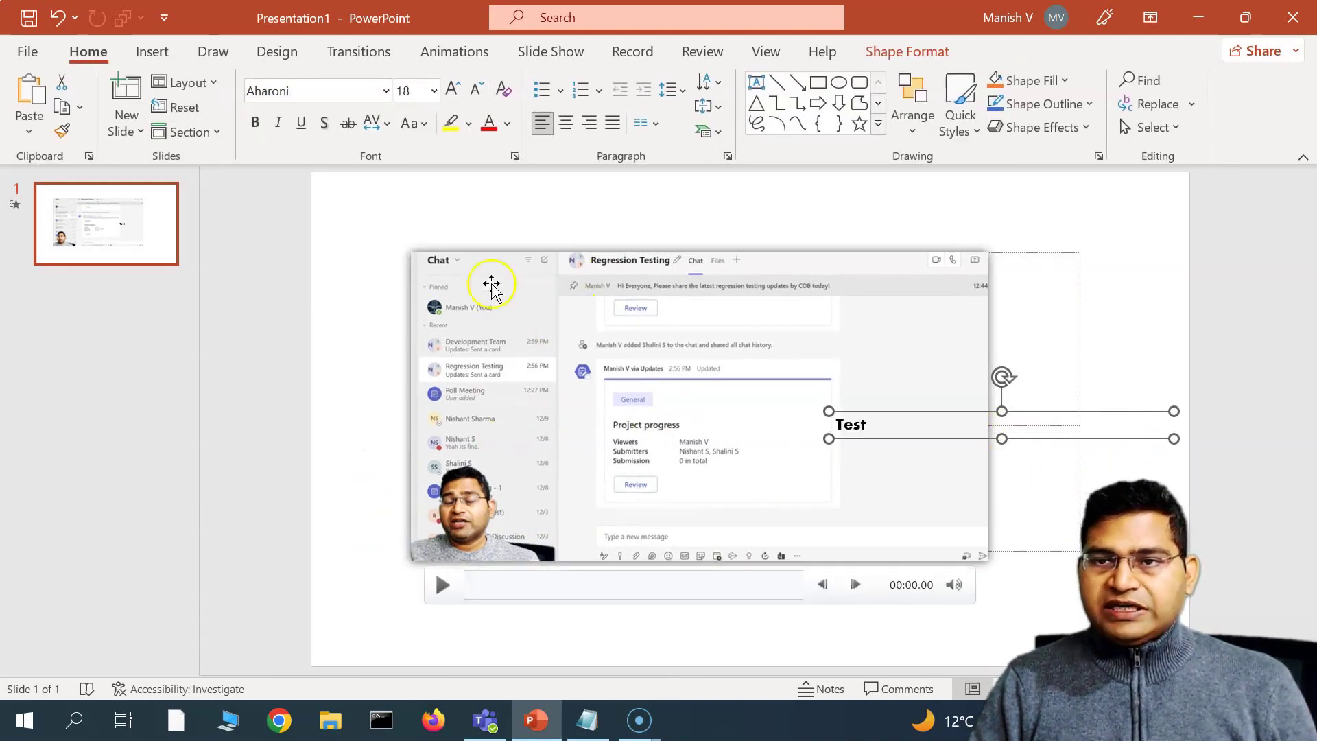
left_click(1135, 411)
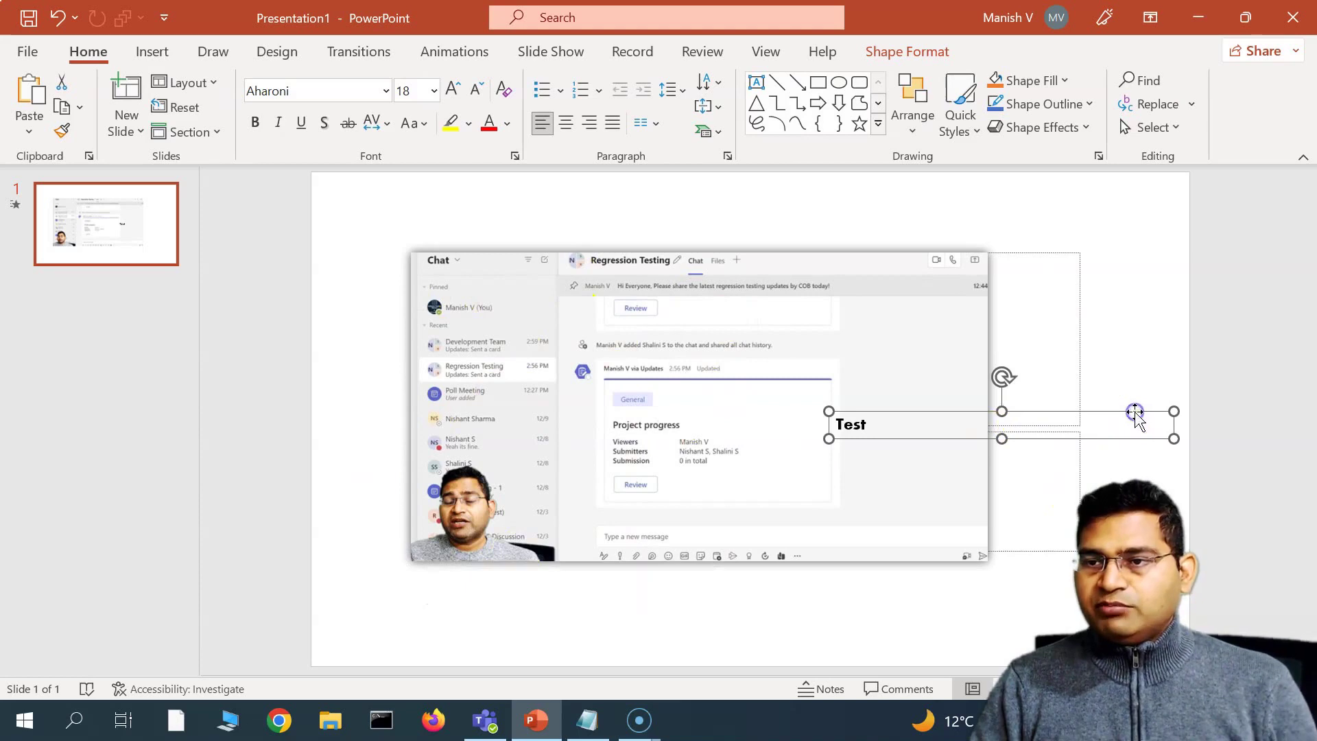
key("Delete")
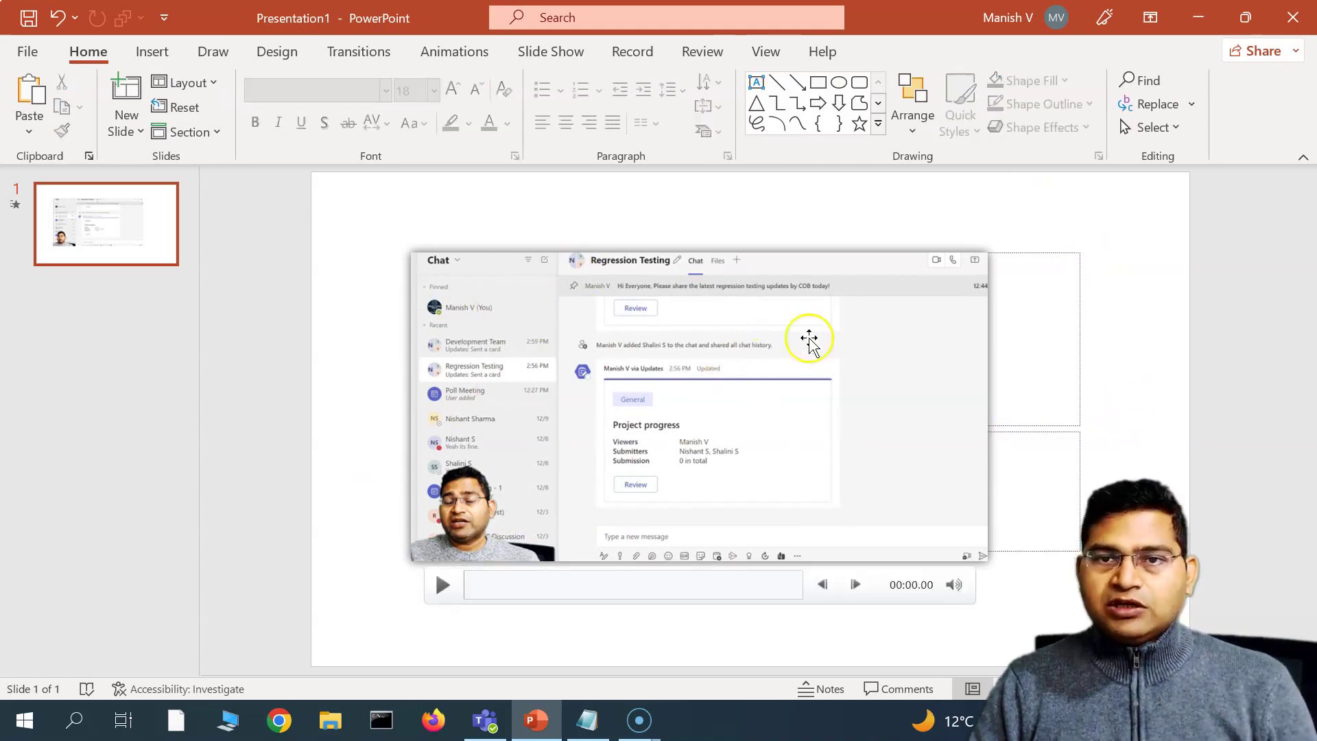
Step: Set the video's height to 5", and after that set its width to 10"
double_click(925, 330)
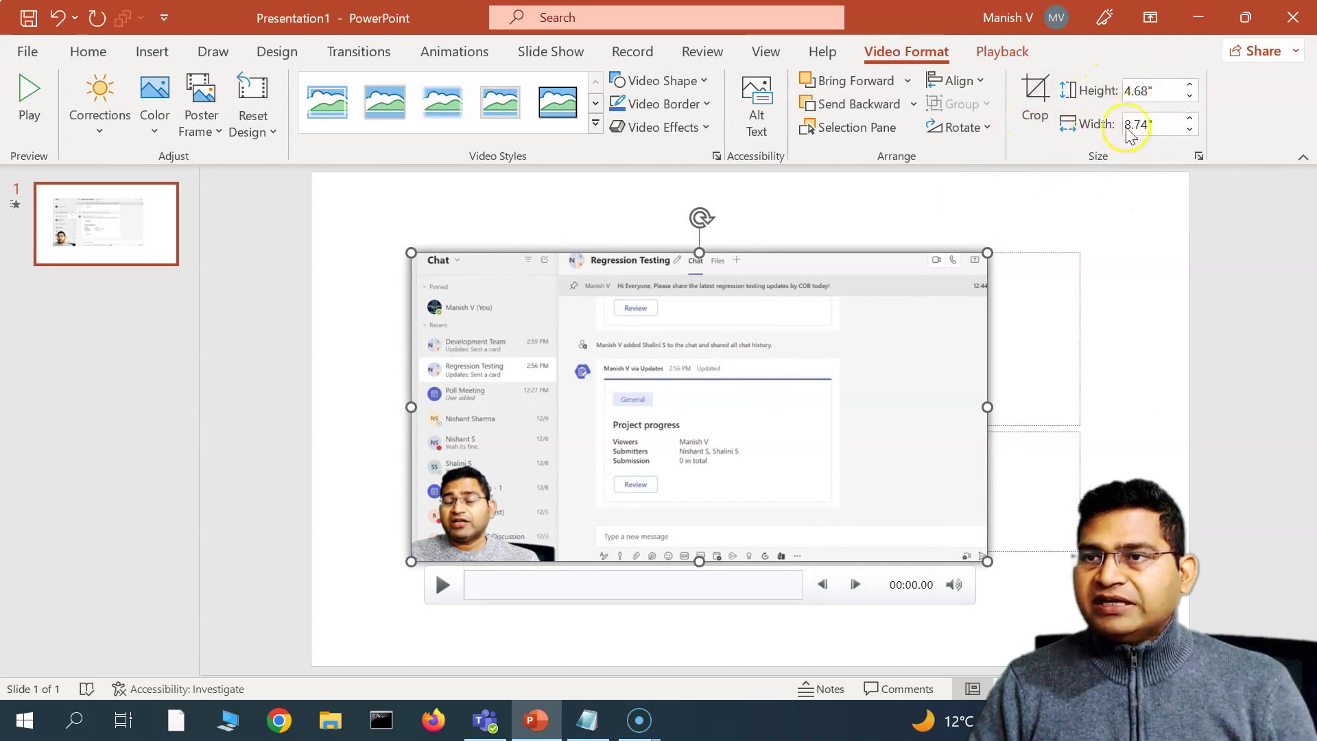
left_click(1162, 125)
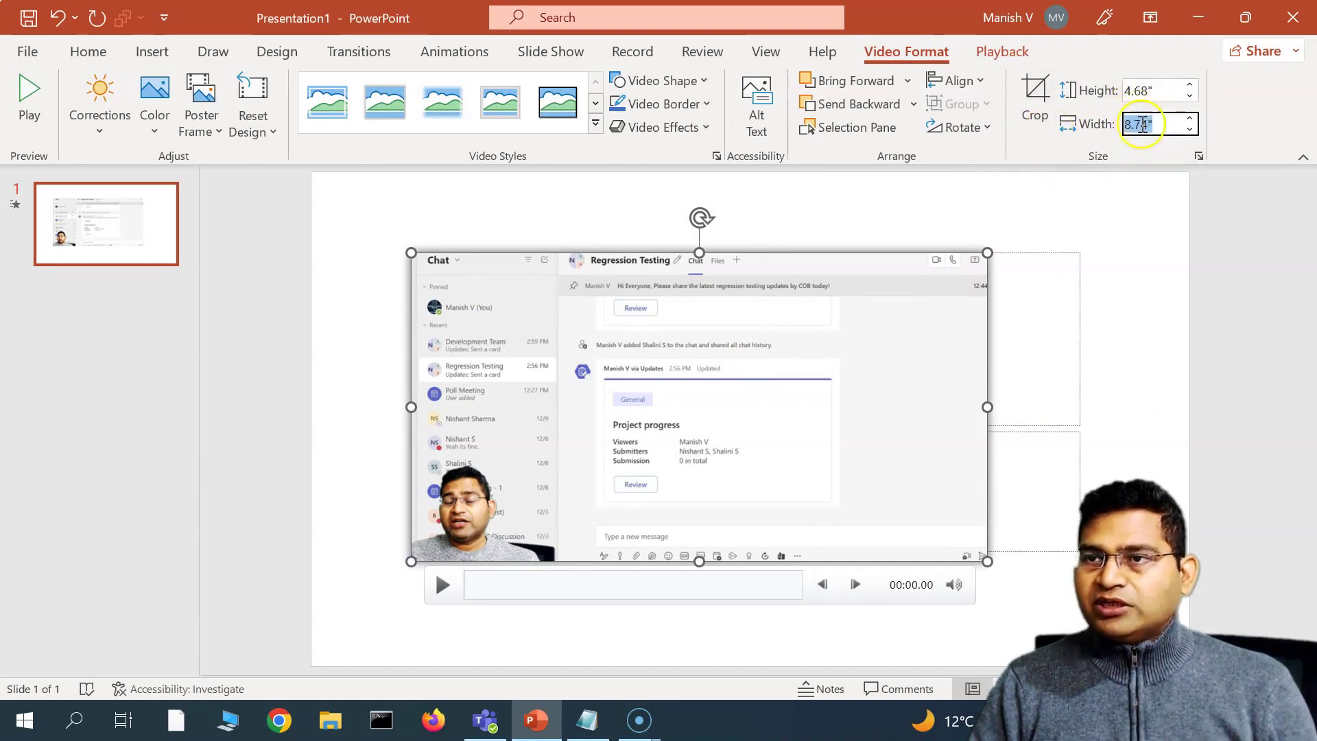
left_click(1161, 92)
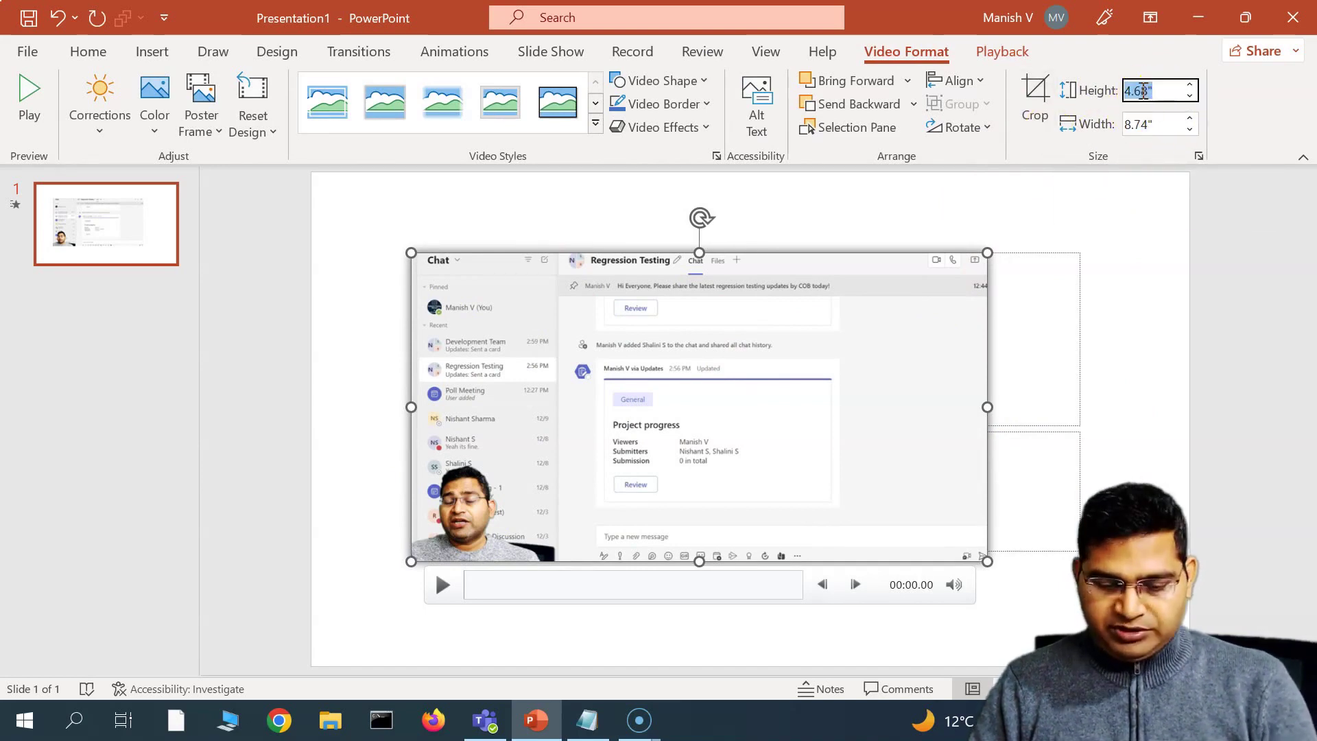
left_click(1159, 124)
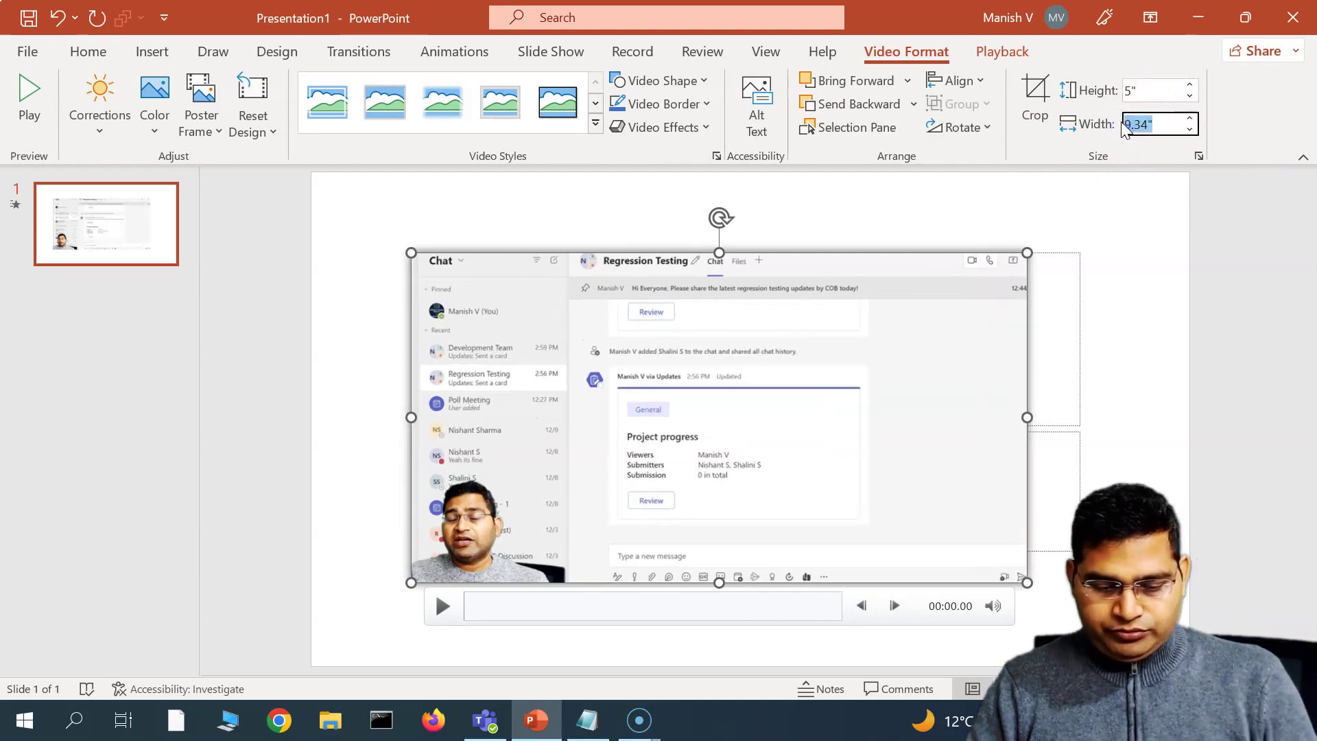
key("Return")
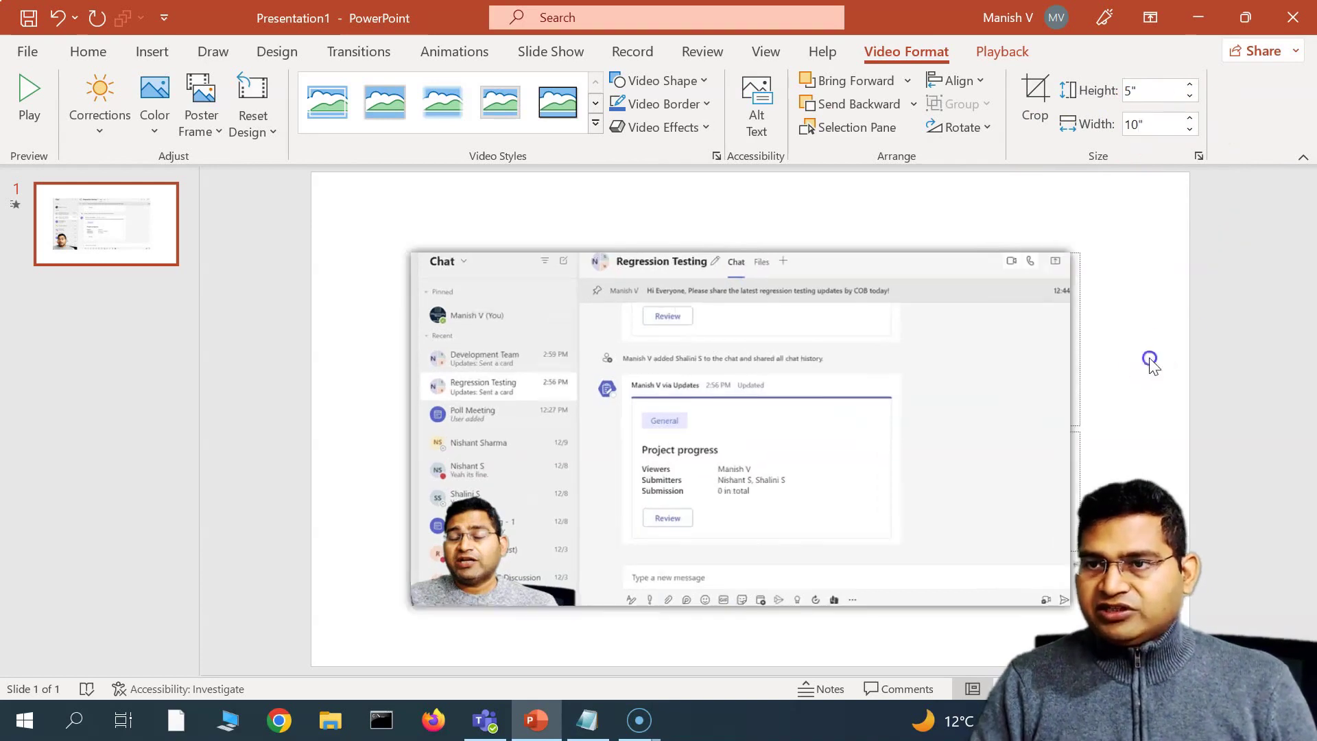
left_click(1146, 359)
Step: Trim the video to start at about 00:25.953 and end at about 10:28.078
left_click(618, 379)
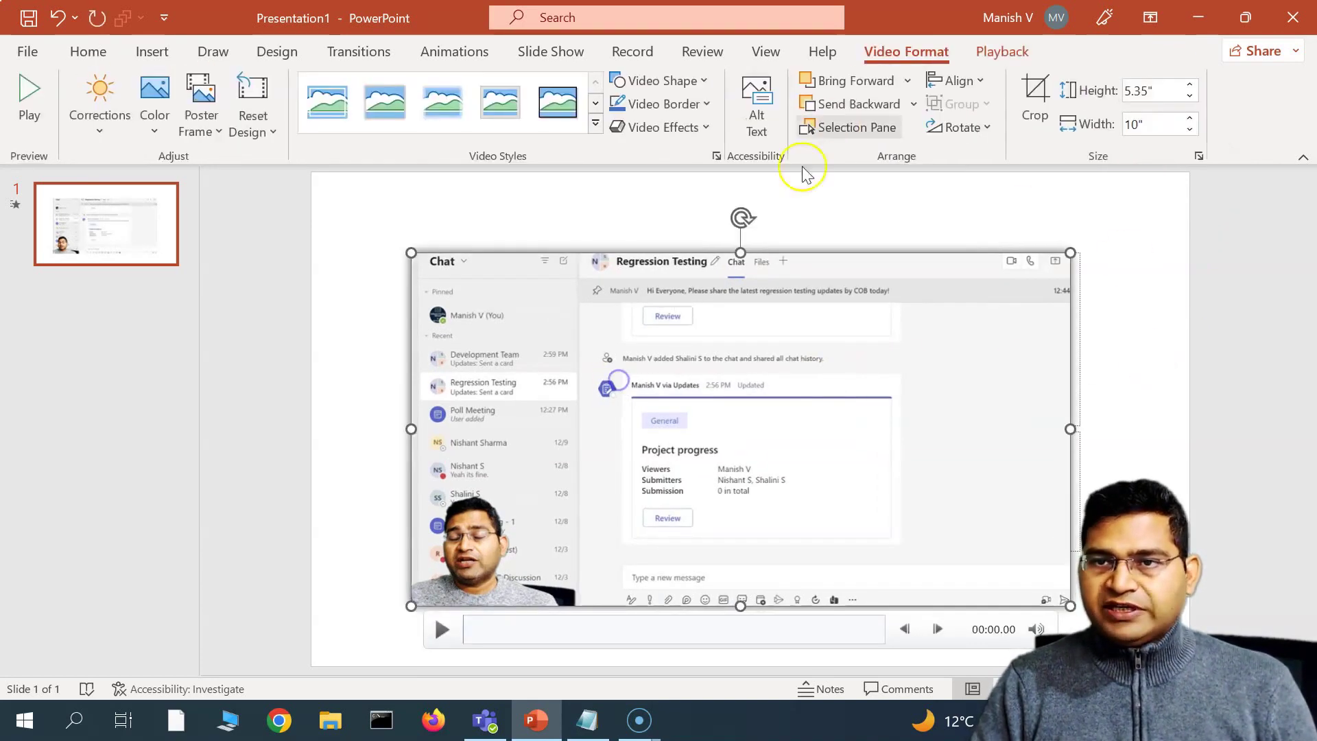
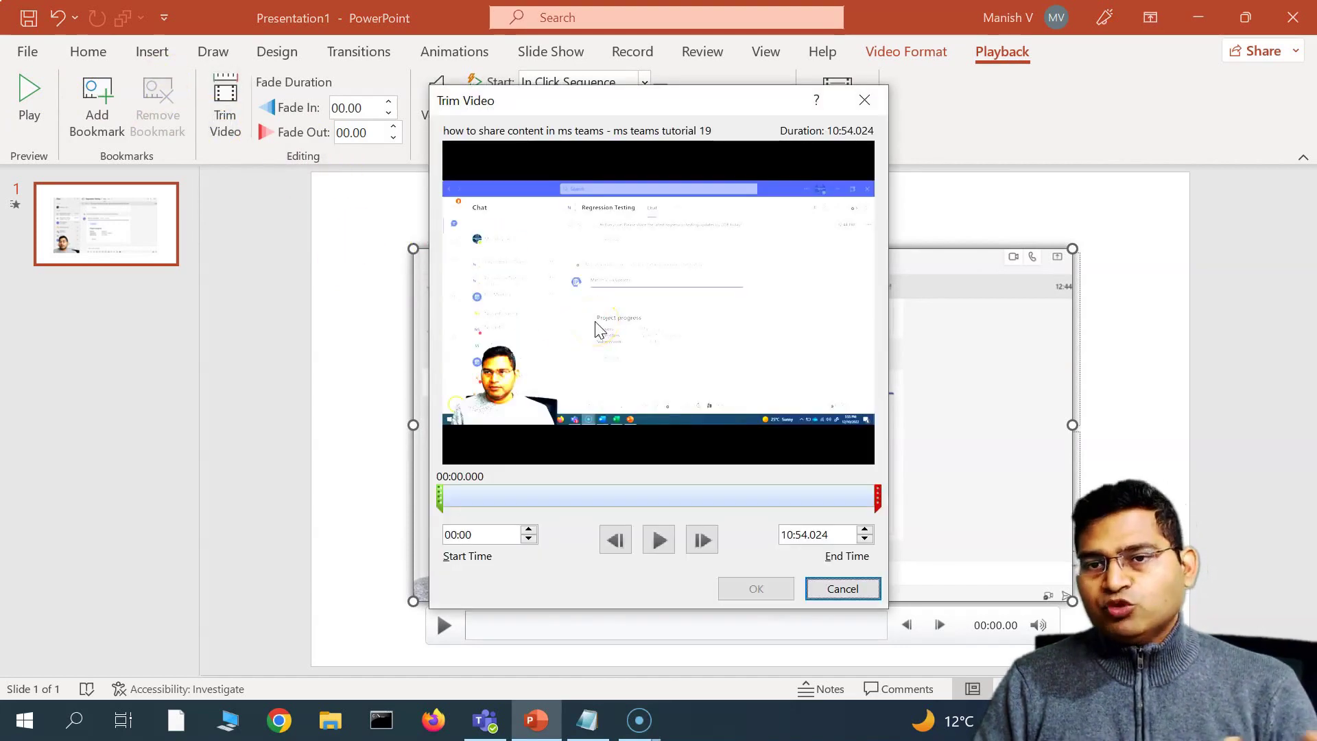
left_click_drag(438, 499, 456, 498)
left_click_drag(880, 497, 859, 495)
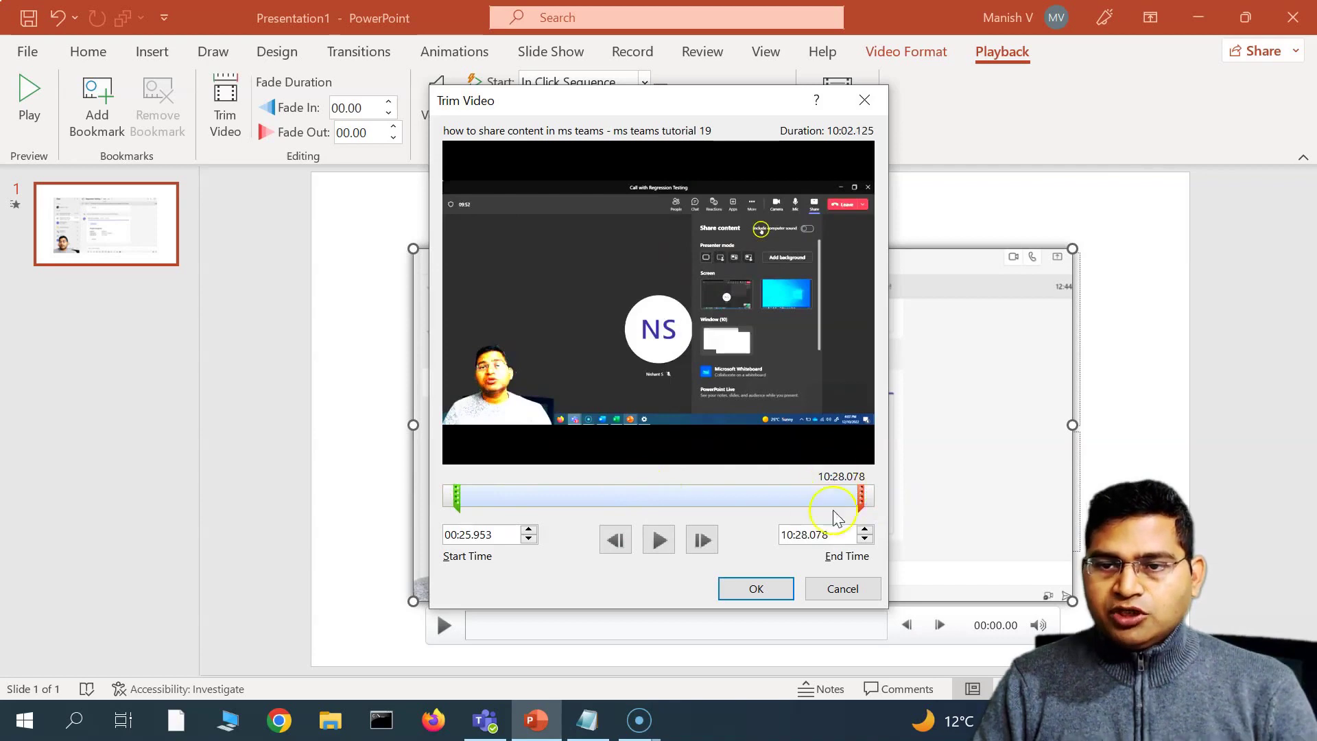
left_click(756, 590)
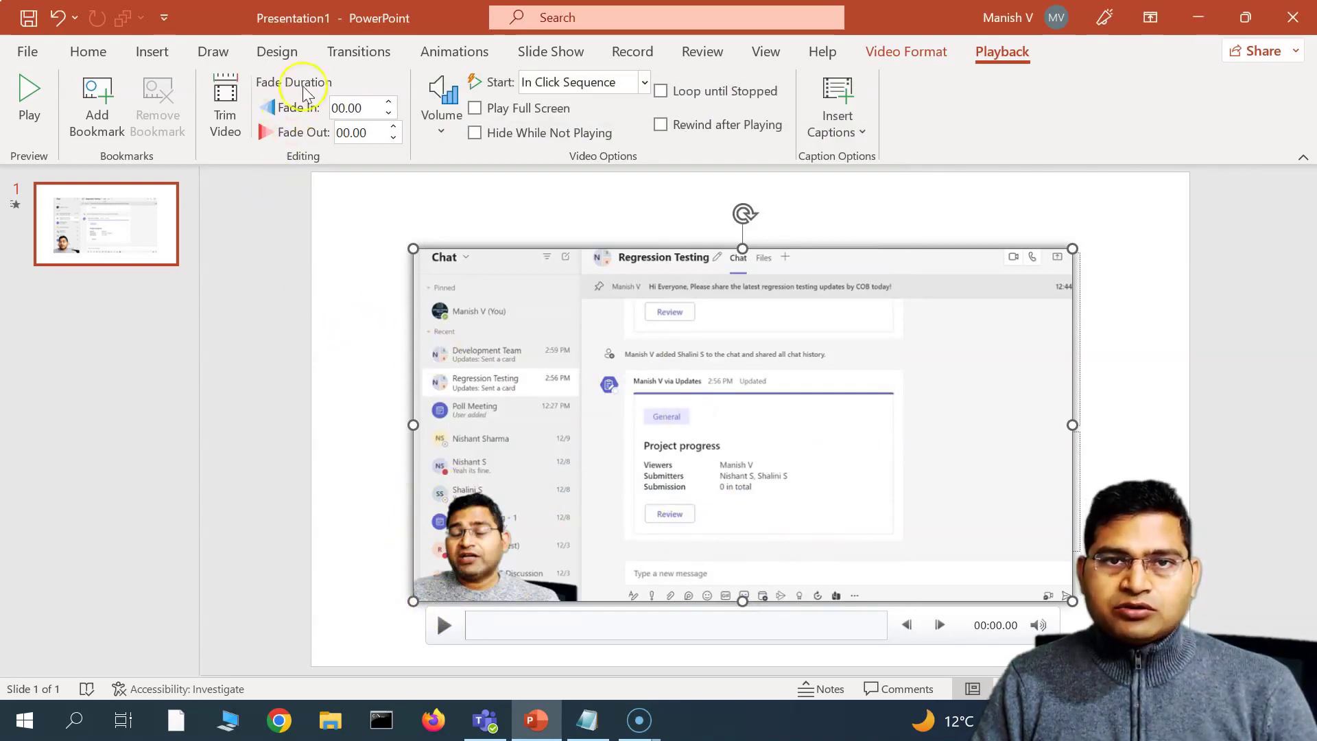
Step: Look through the video's playback volume levels and start options
left_click(446, 133)
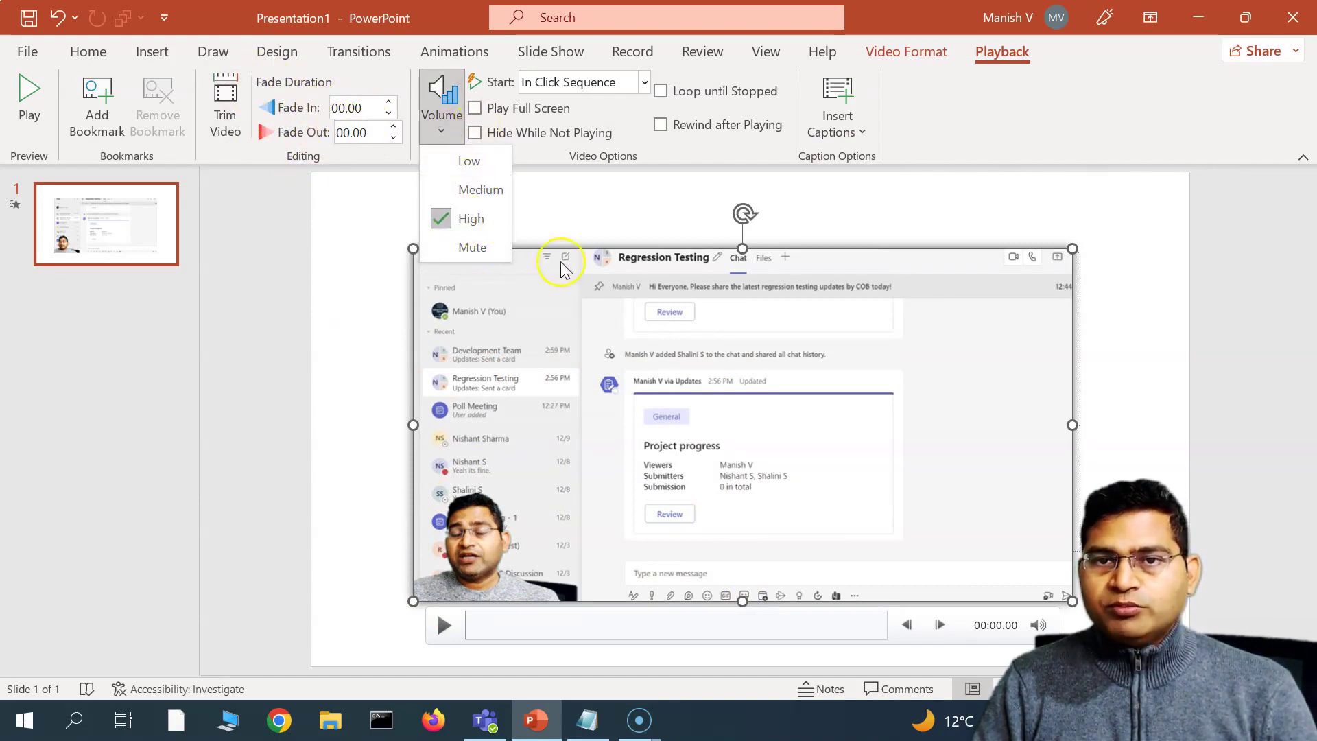
left_click(581, 220)
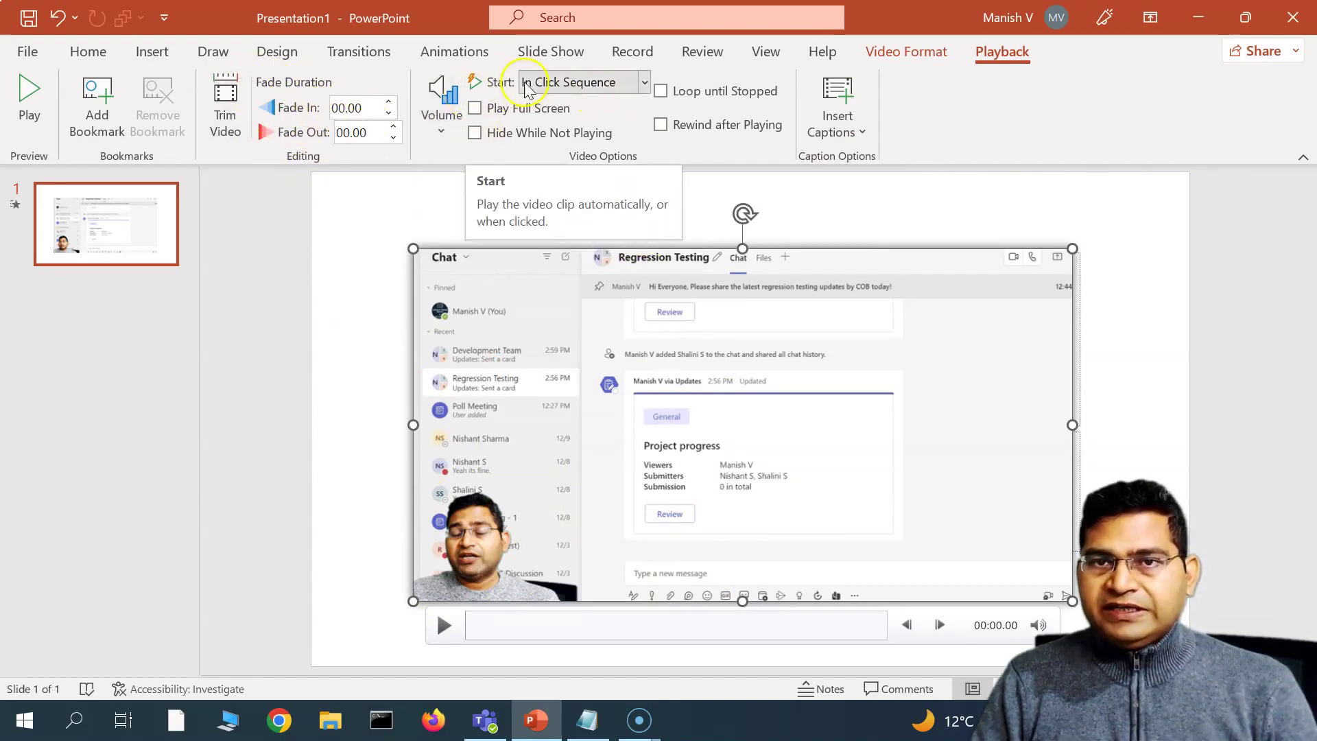
left_click(645, 90)
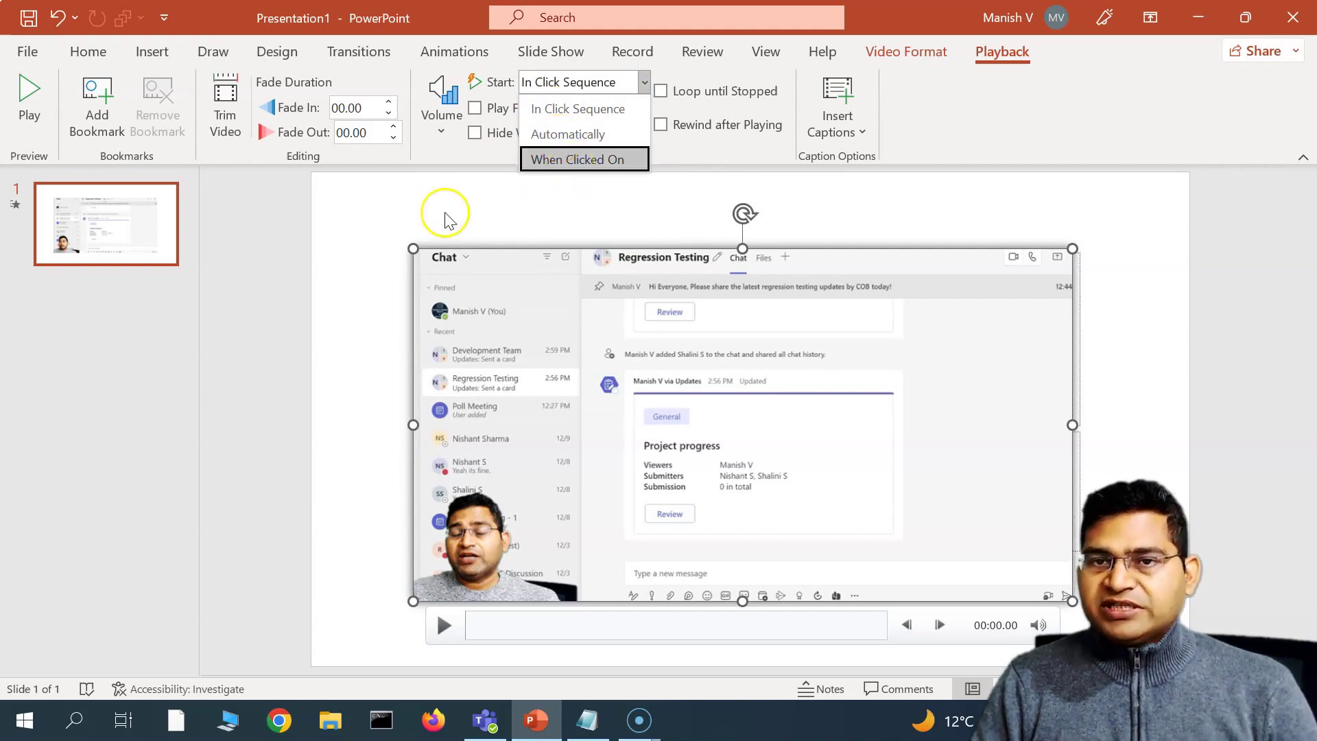
Step: Set the video to start When Clicked On and enable Play Full Screen for it
left_click(580, 113)
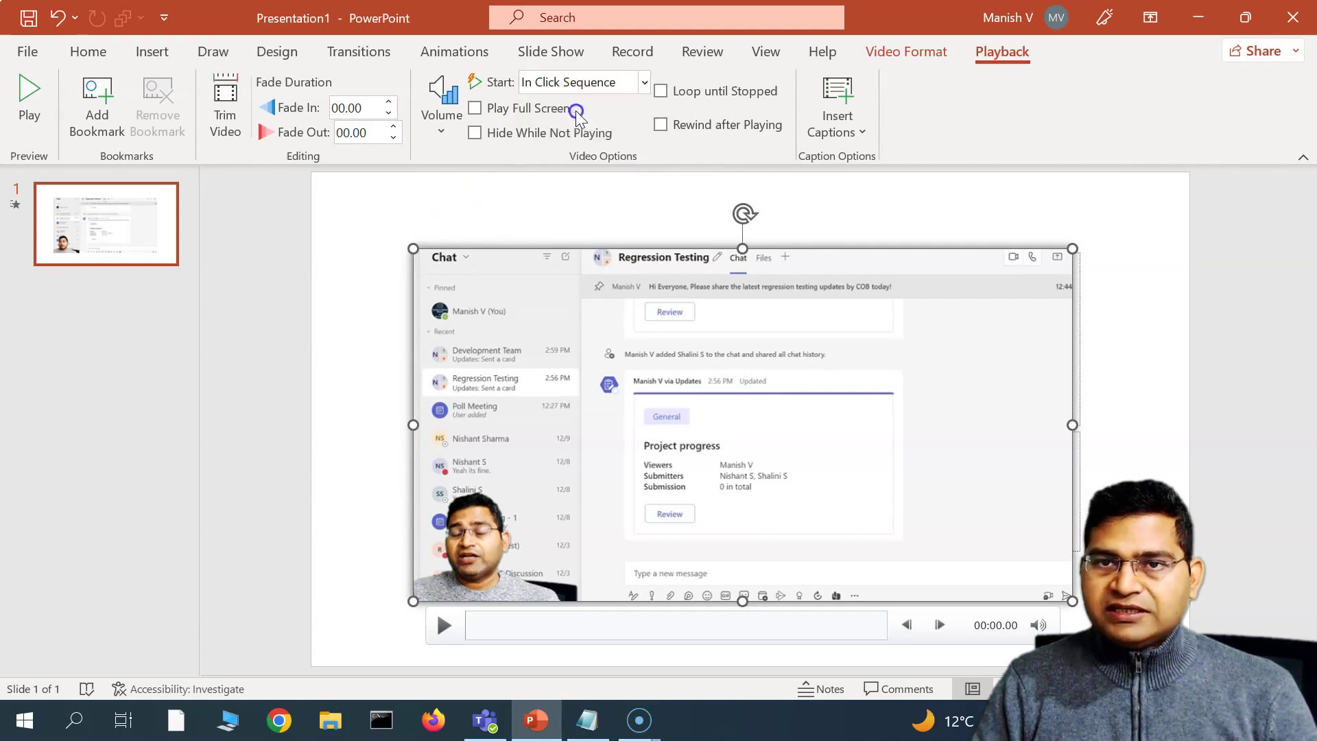
left_click(643, 81)
left_click(568, 137)
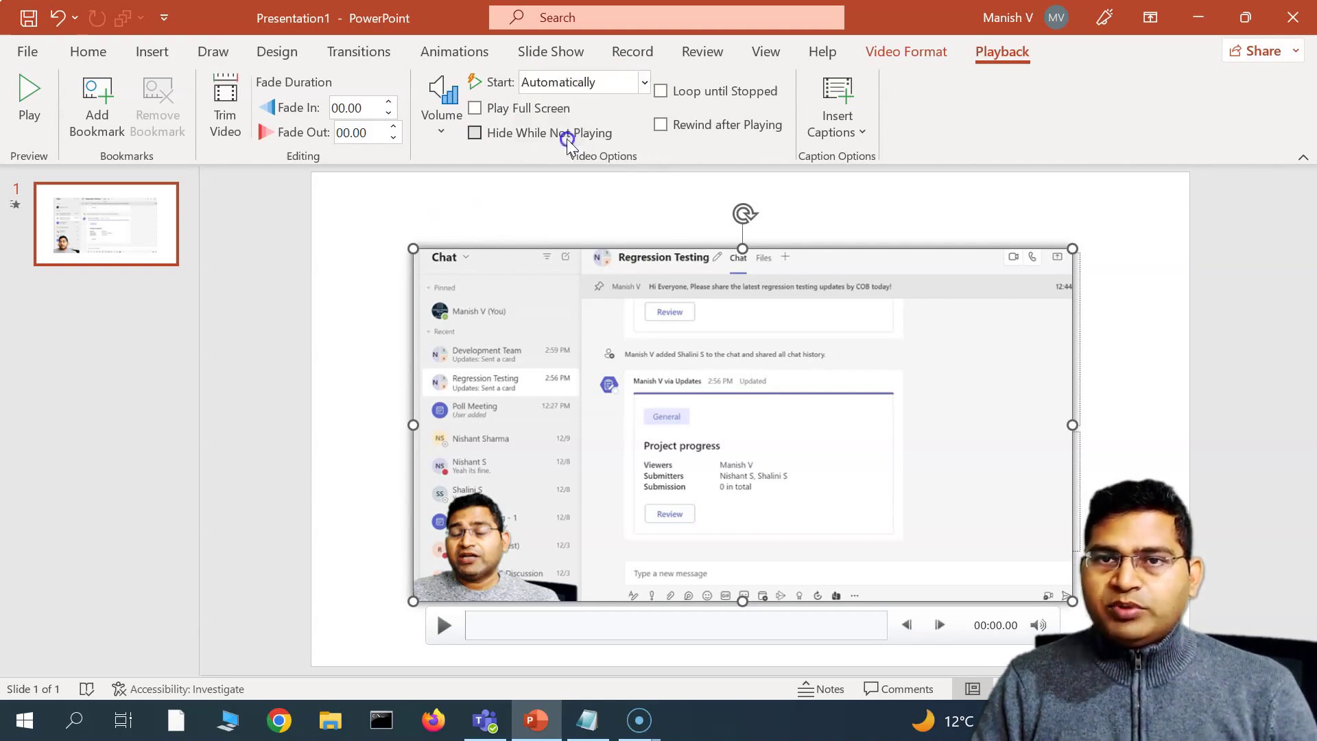
left_click(643, 83)
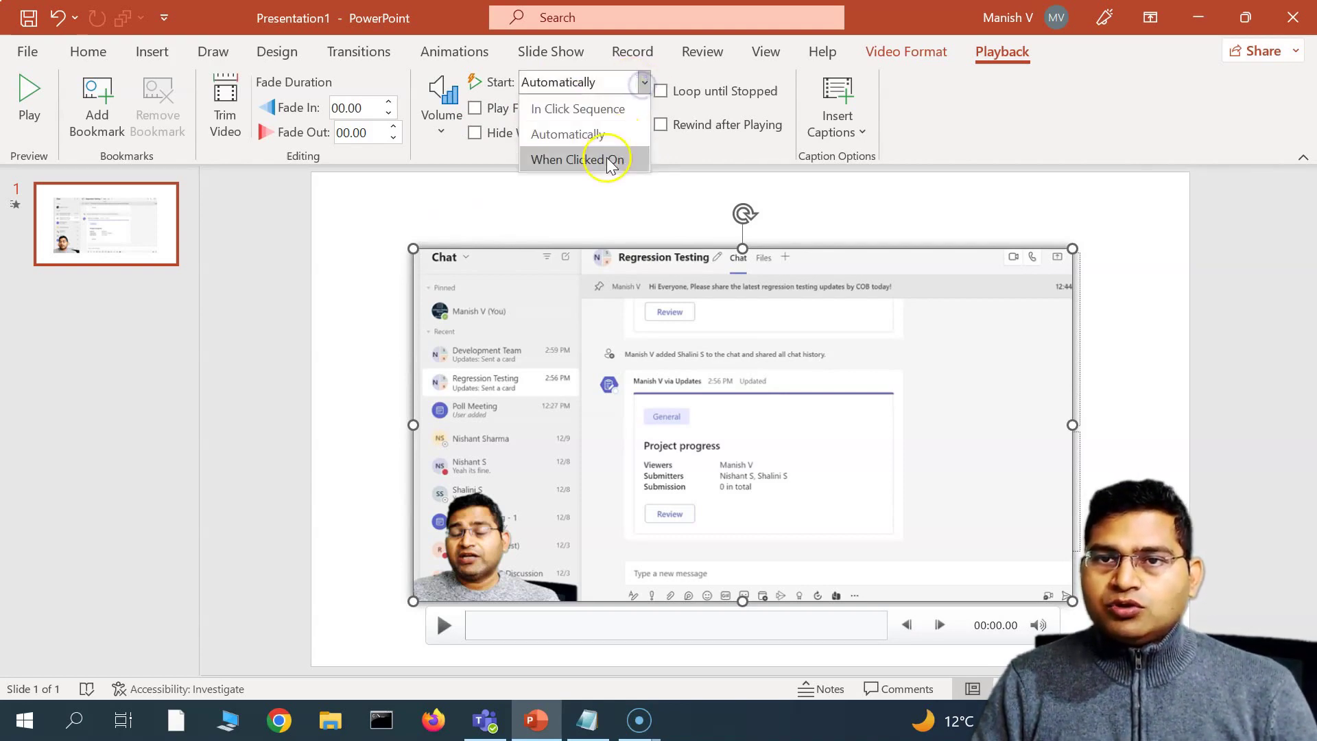
left_click(602, 159)
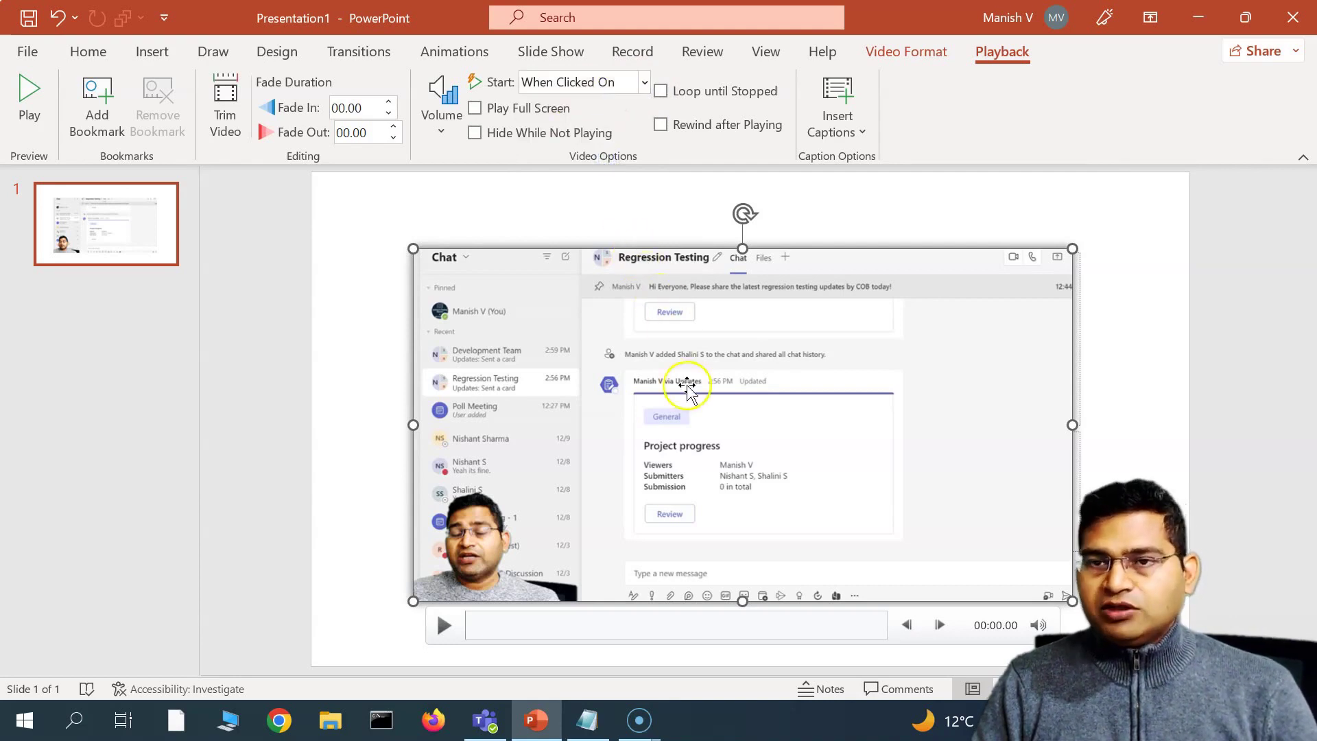
left_click(475, 108)
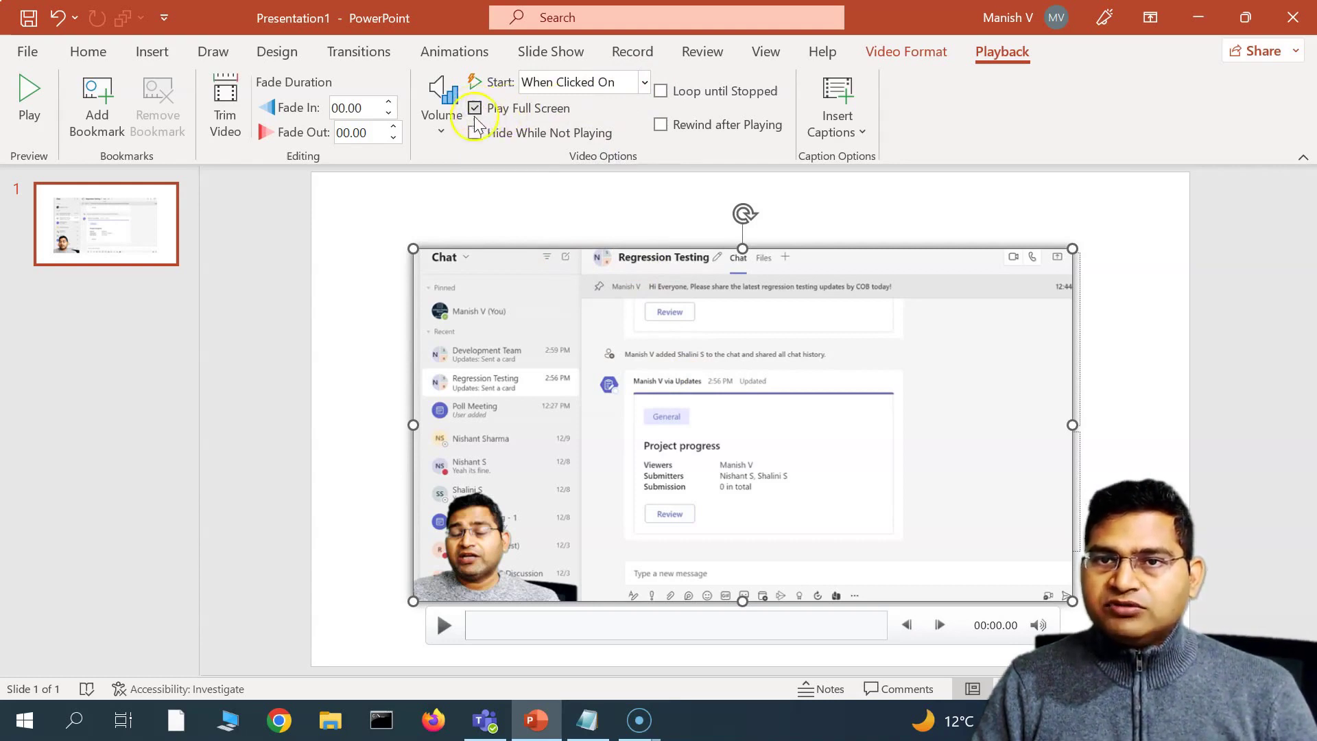
left_click(476, 110)
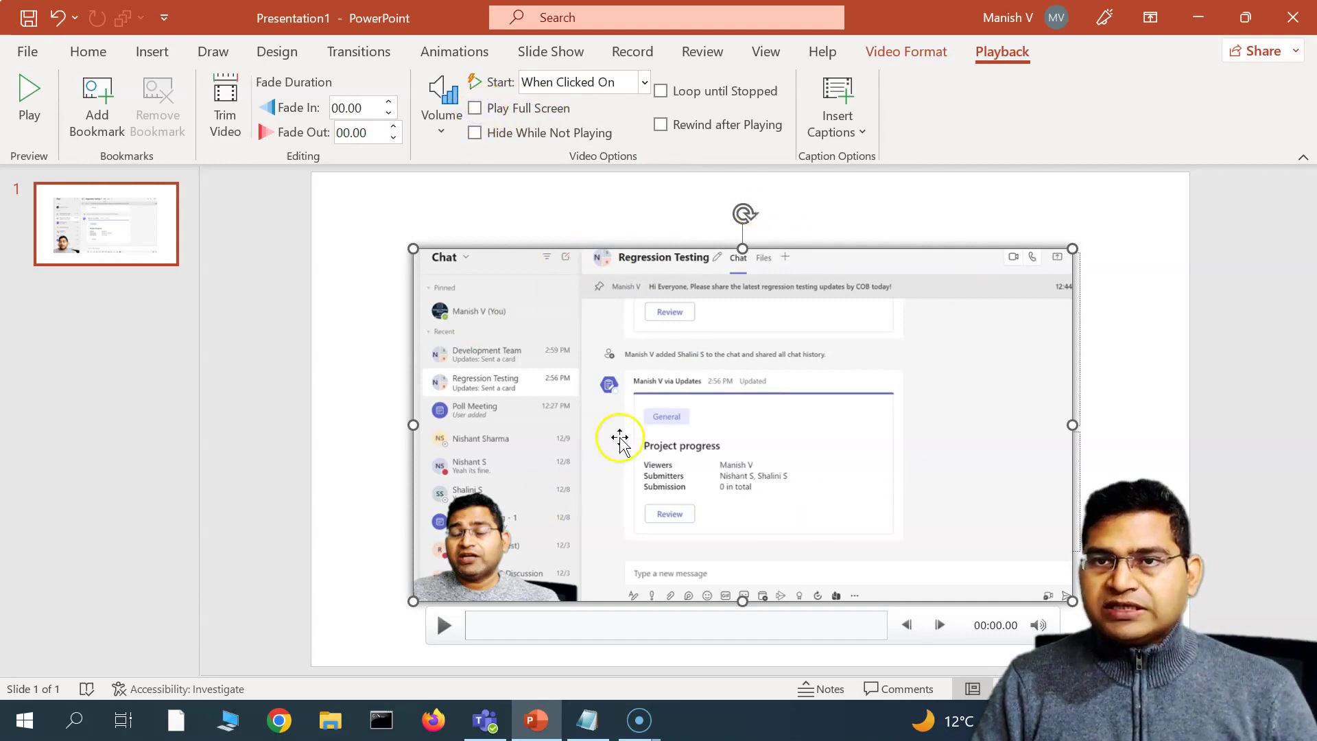
left_click(475, 109)
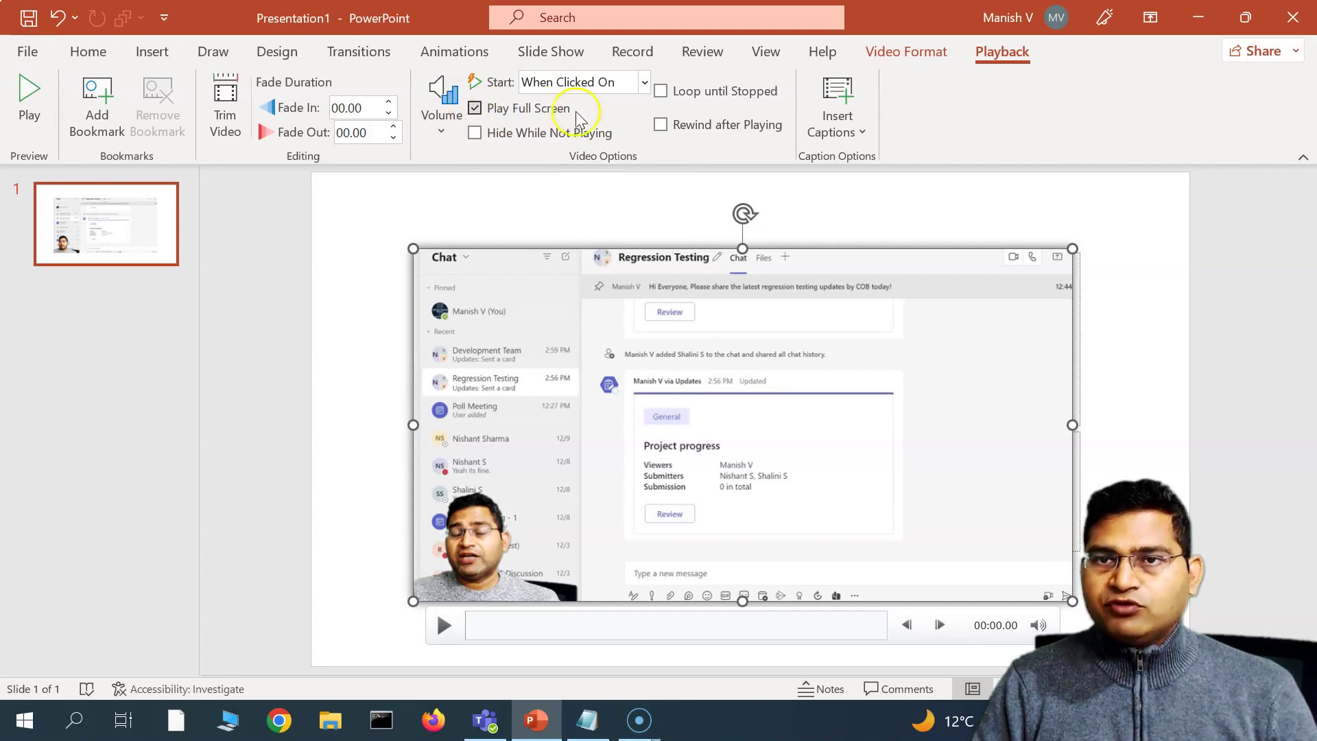
Step: Look at the caption options available for the video without inserting any captions
left_click(421, 200)
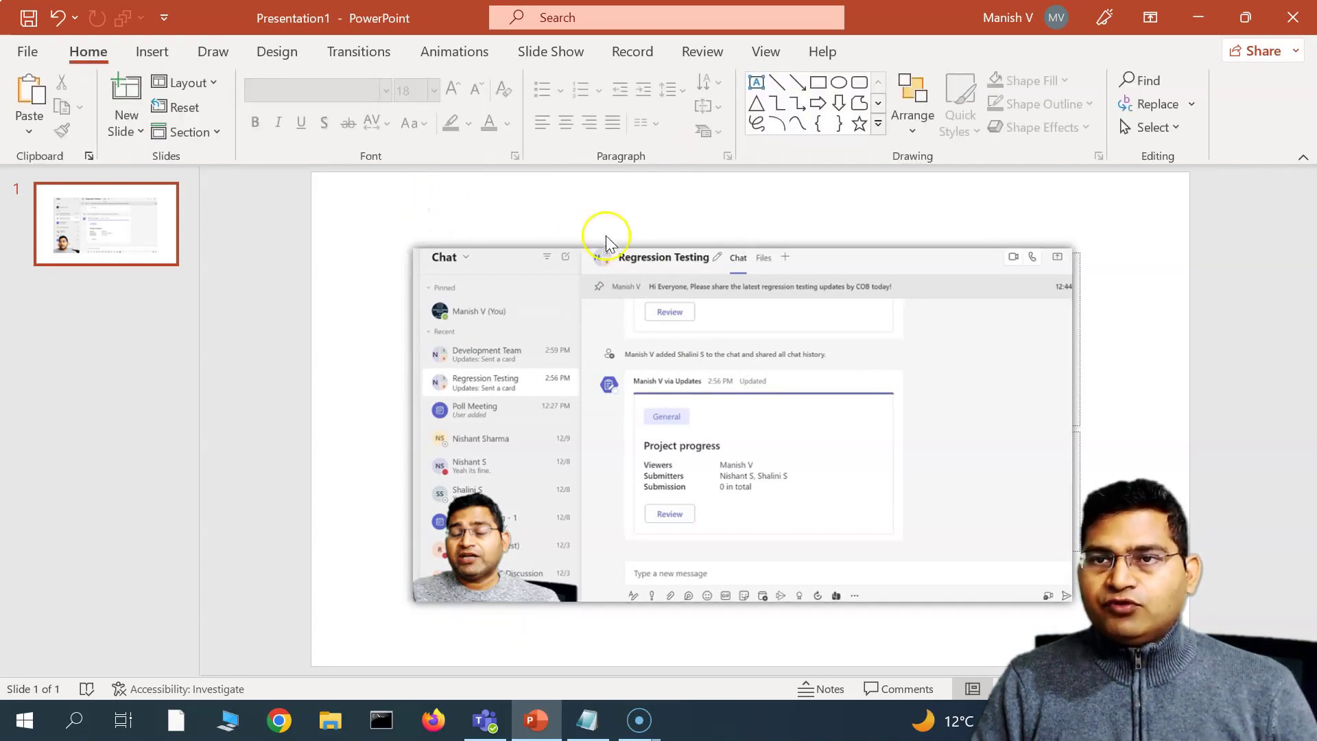
left_click(590, 316)
left_click(1002, 50)
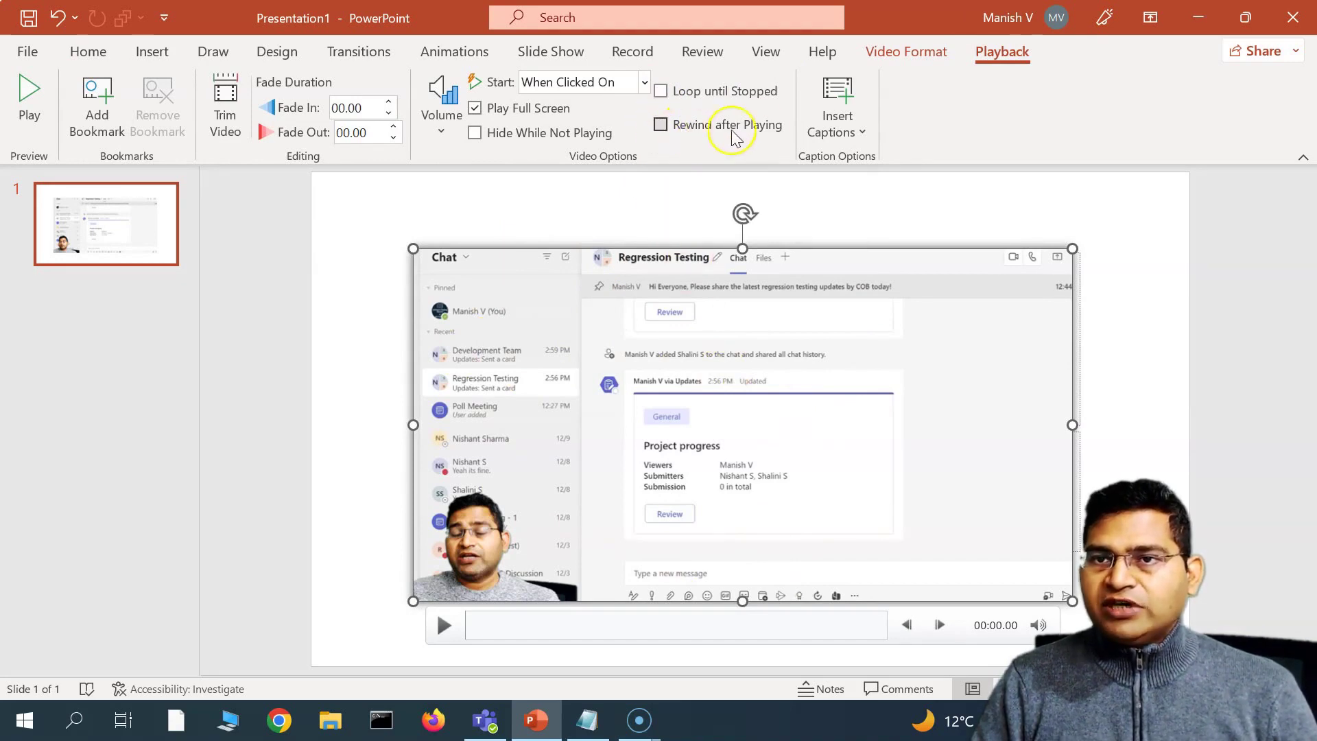
left_click(863, 130)
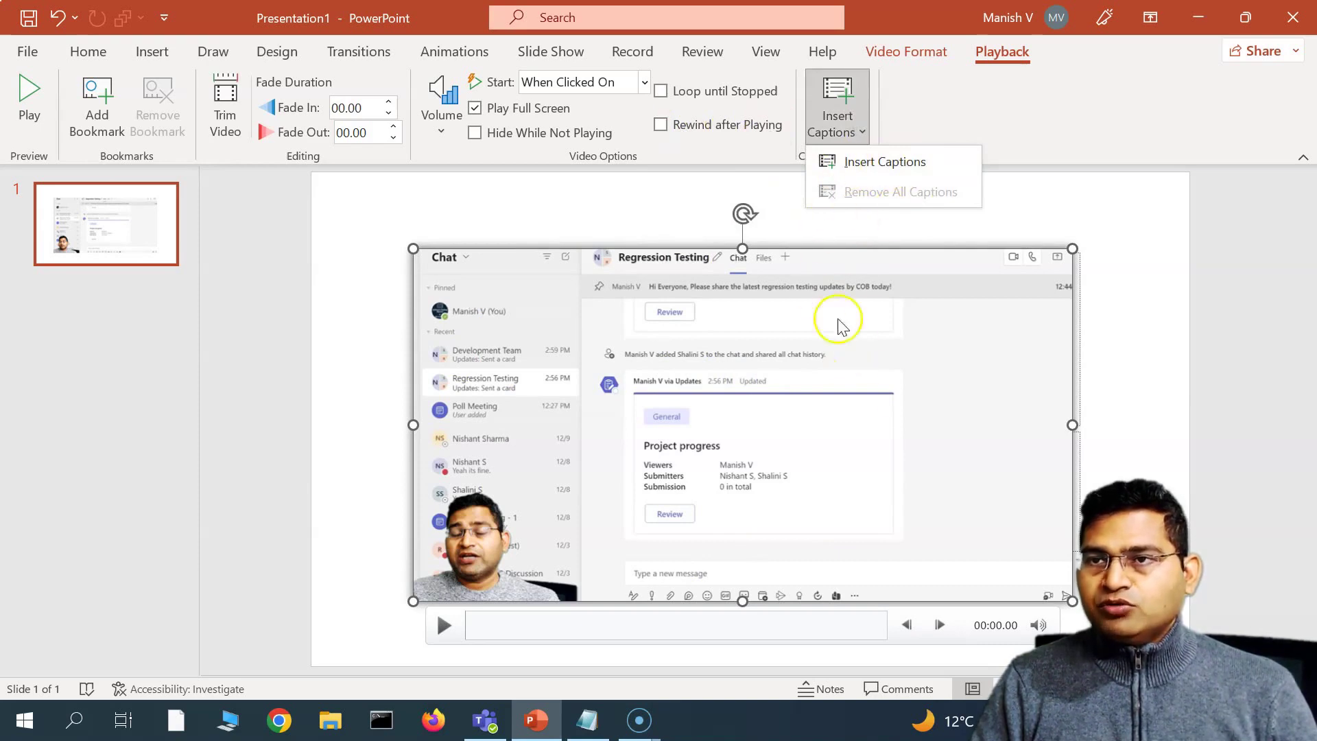
left_click(870, 410)
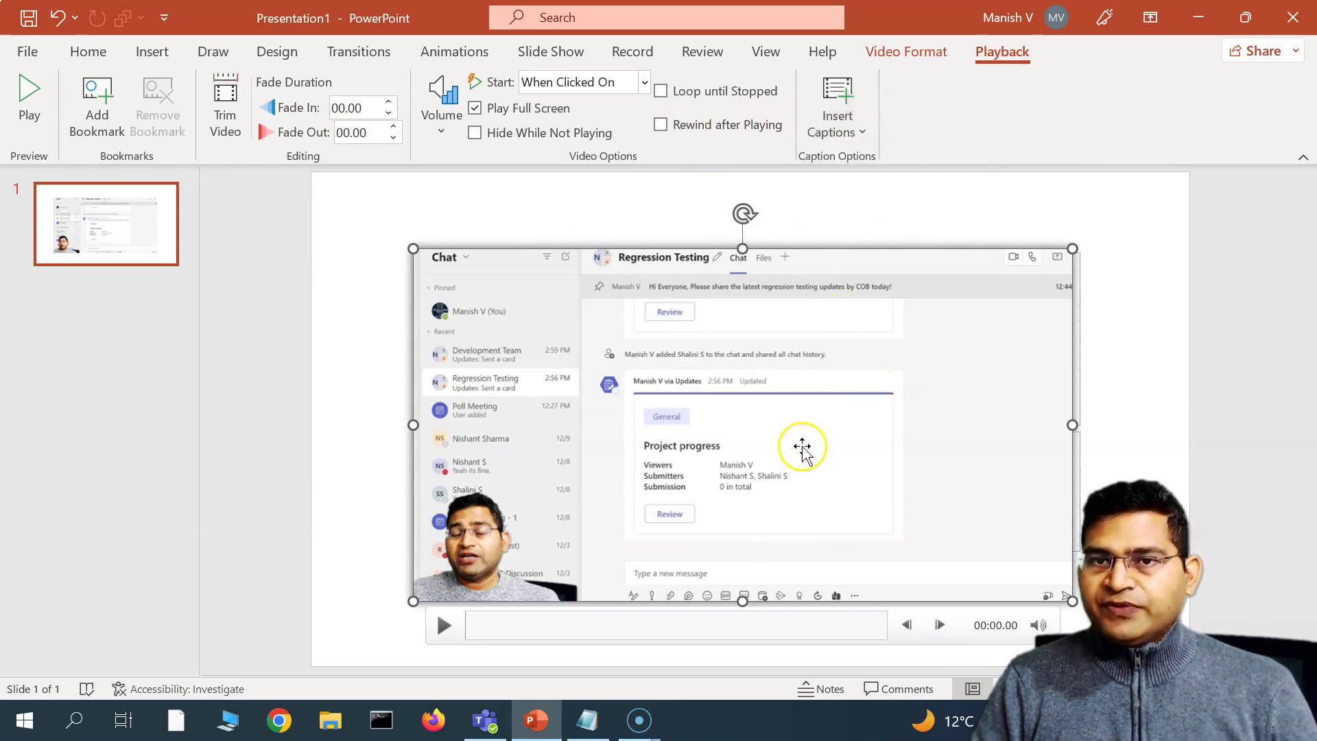
left_click(379, 238)
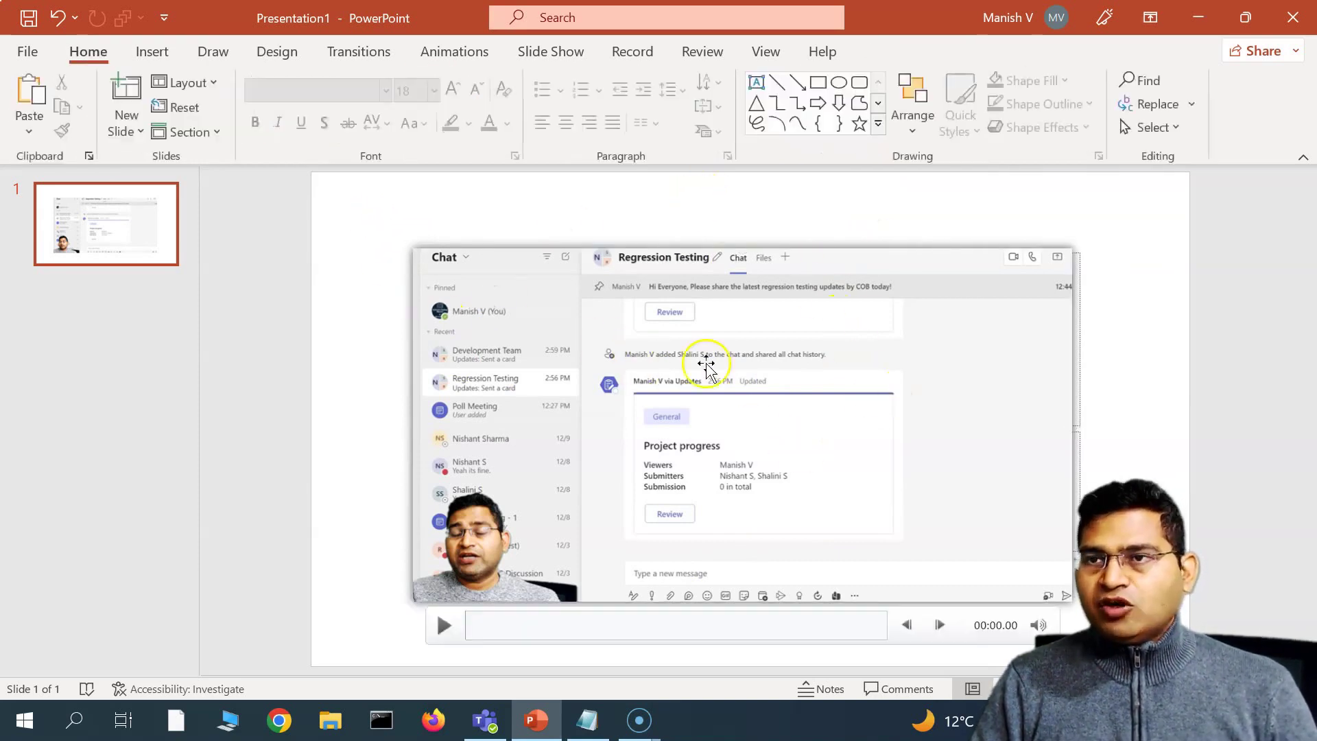
left_click(801, 365)
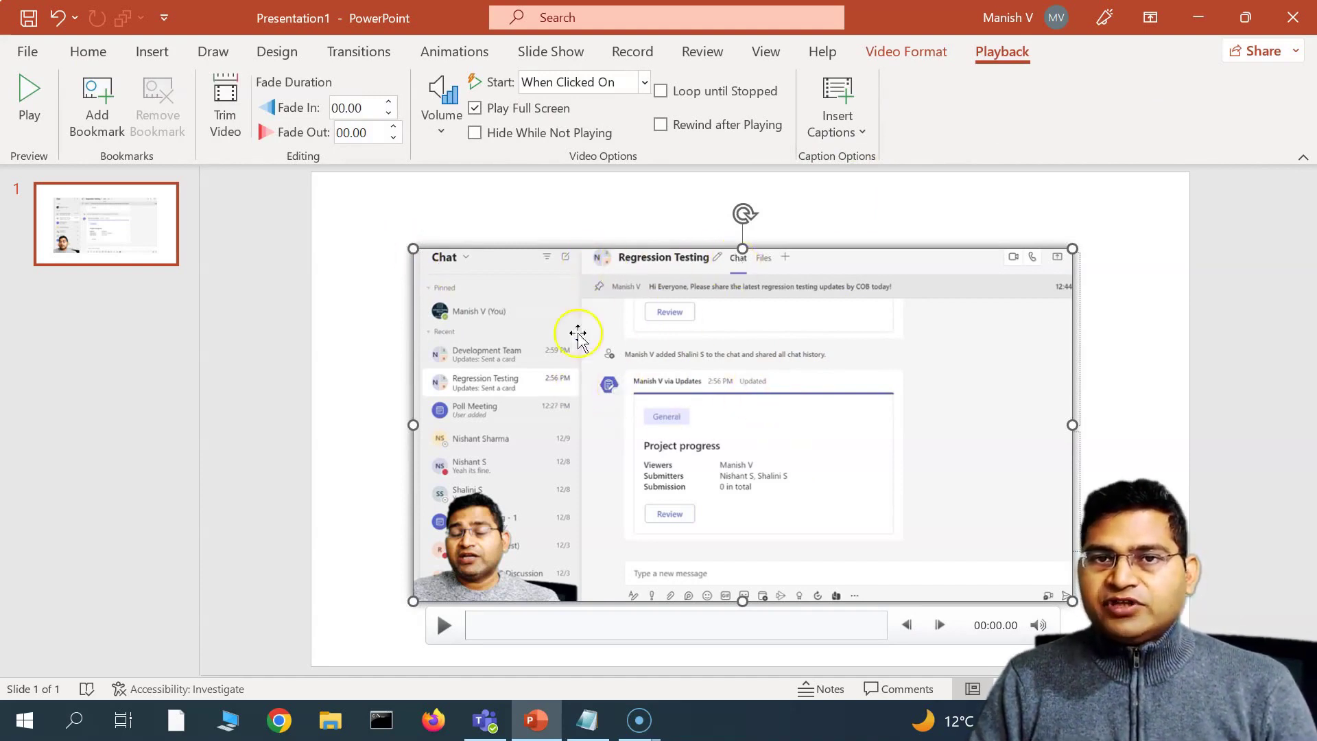
left_click(842, 425)
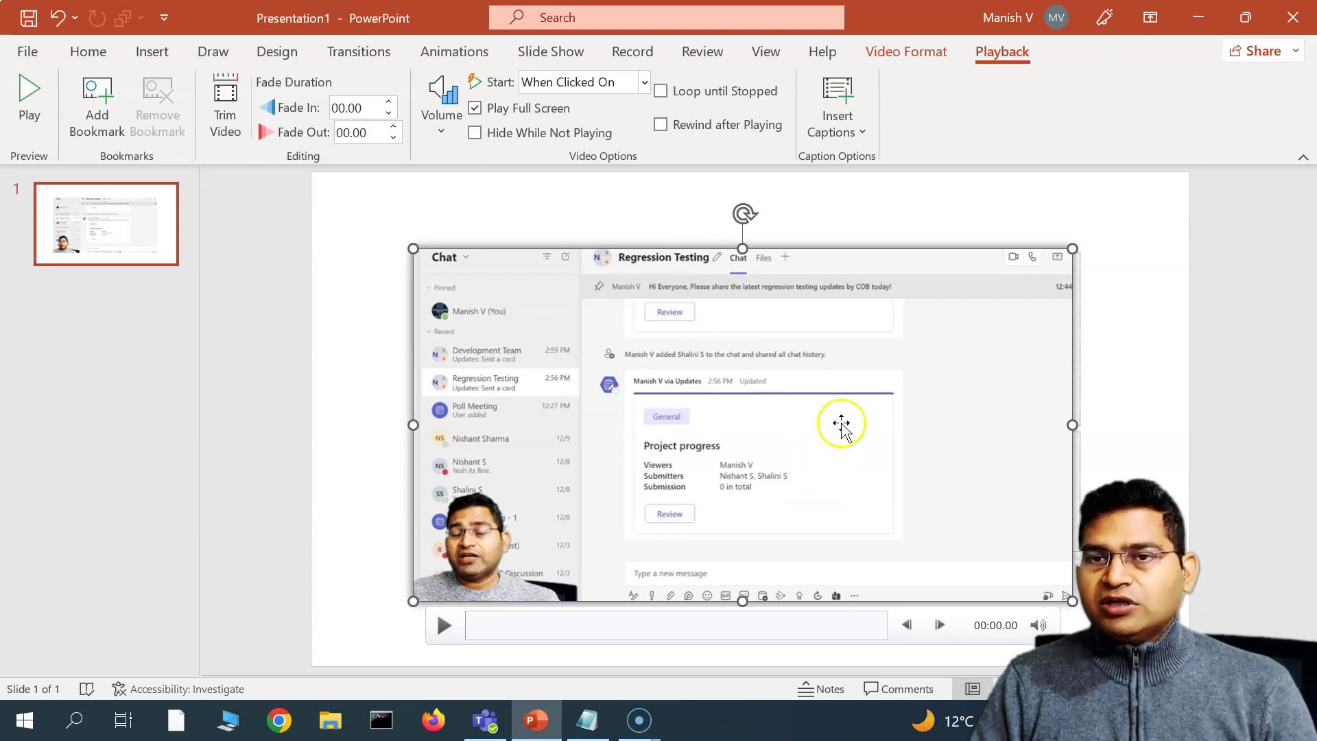
left_click(389, 217)
left_click(470, 200)
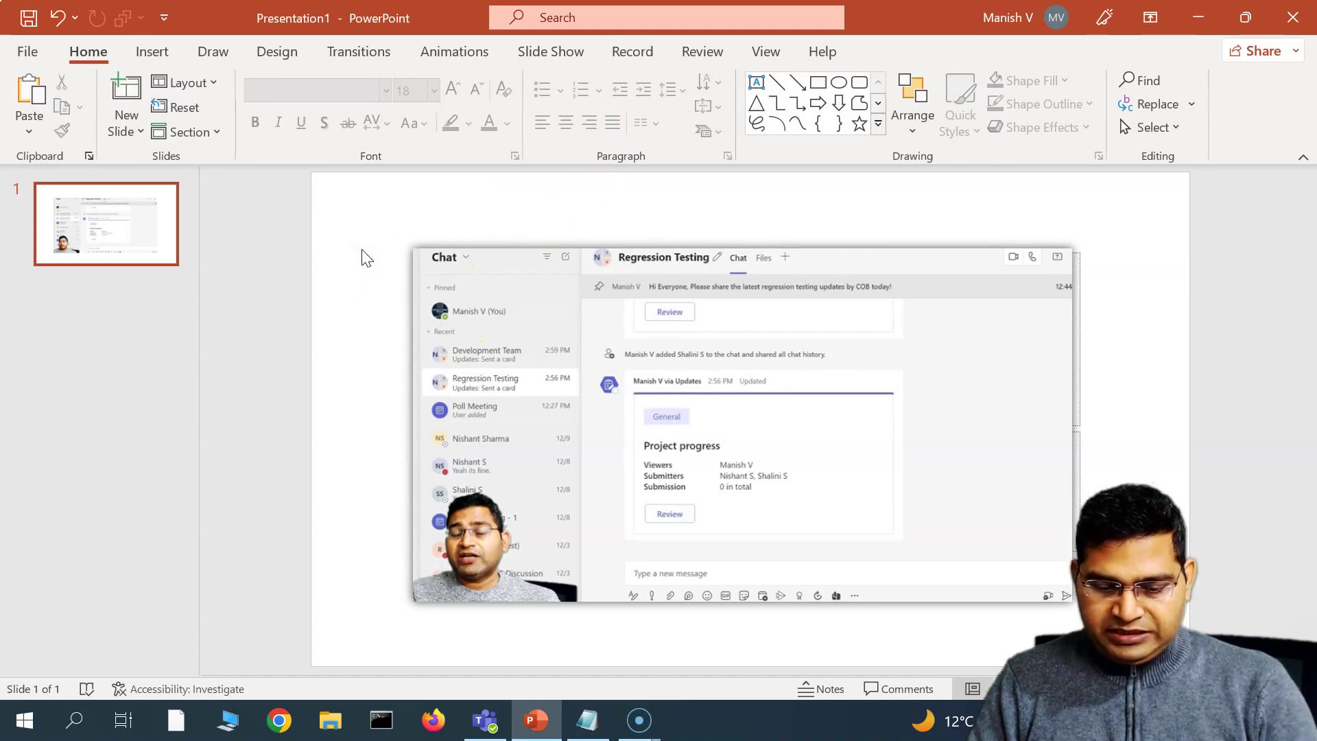
Step: Run the slide show, start and stop the video manually to check its full-screen playback, and exit the show
key("F5")
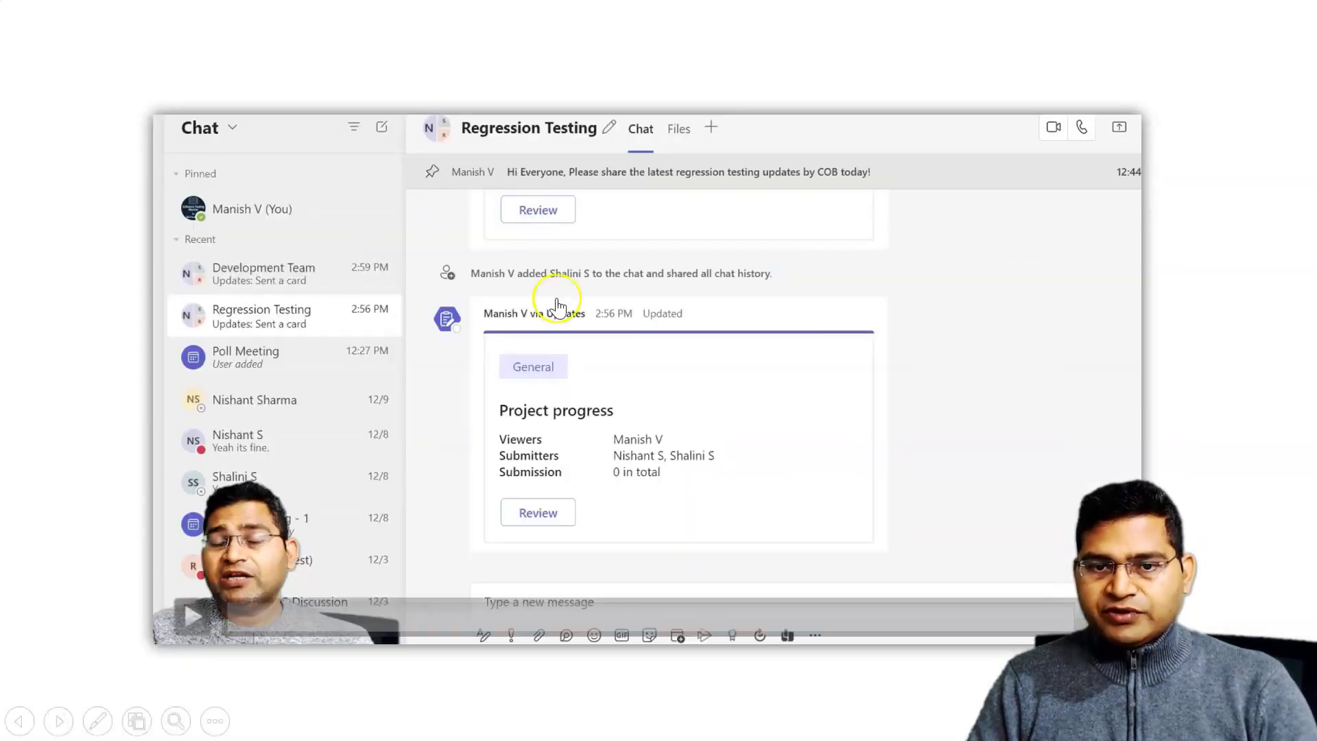
left_click(196, 615)
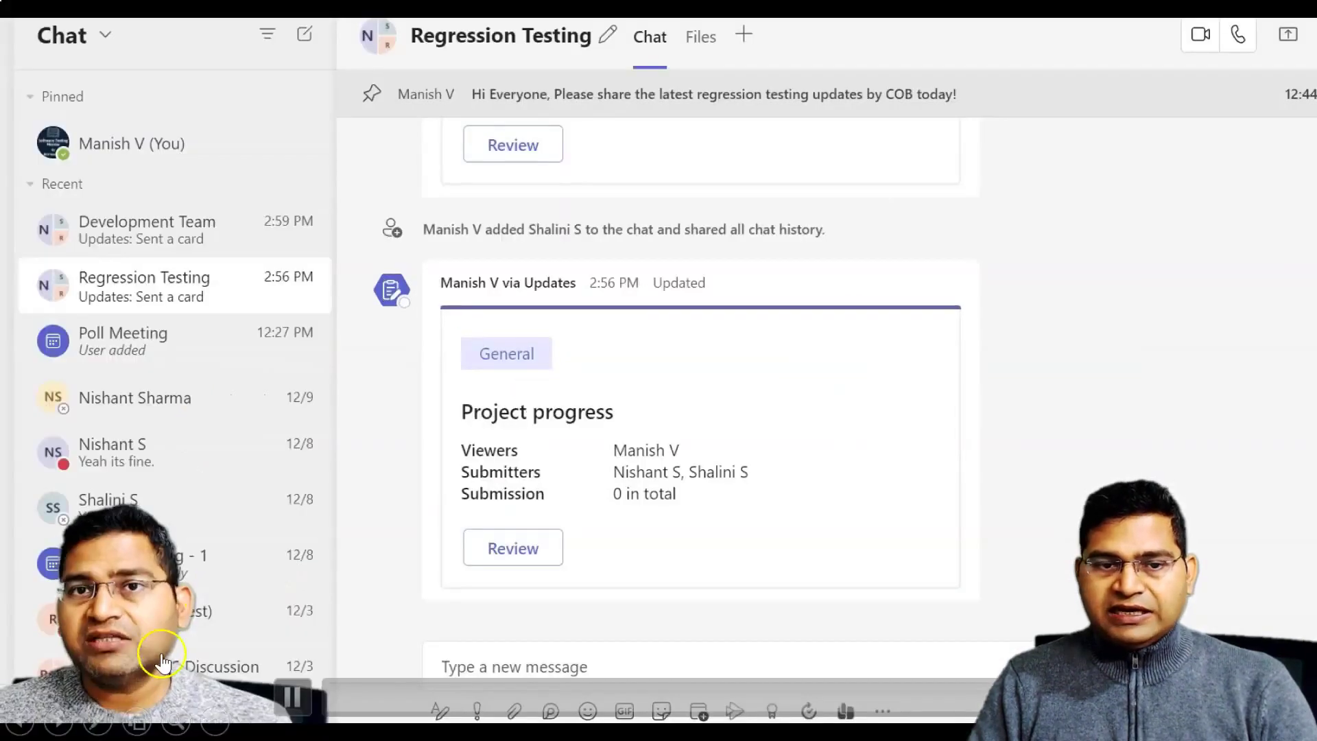
left_click(192, 615)
left_click(287, 696)
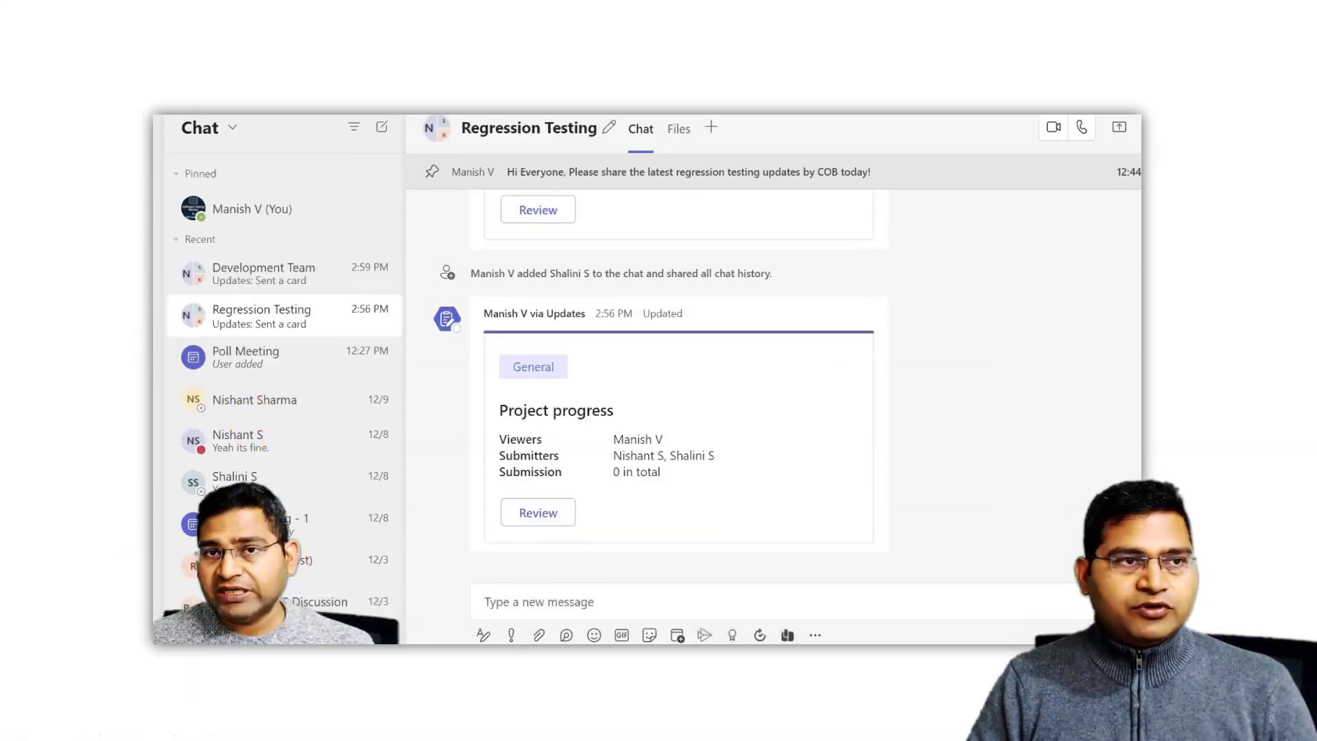
key("Escape")
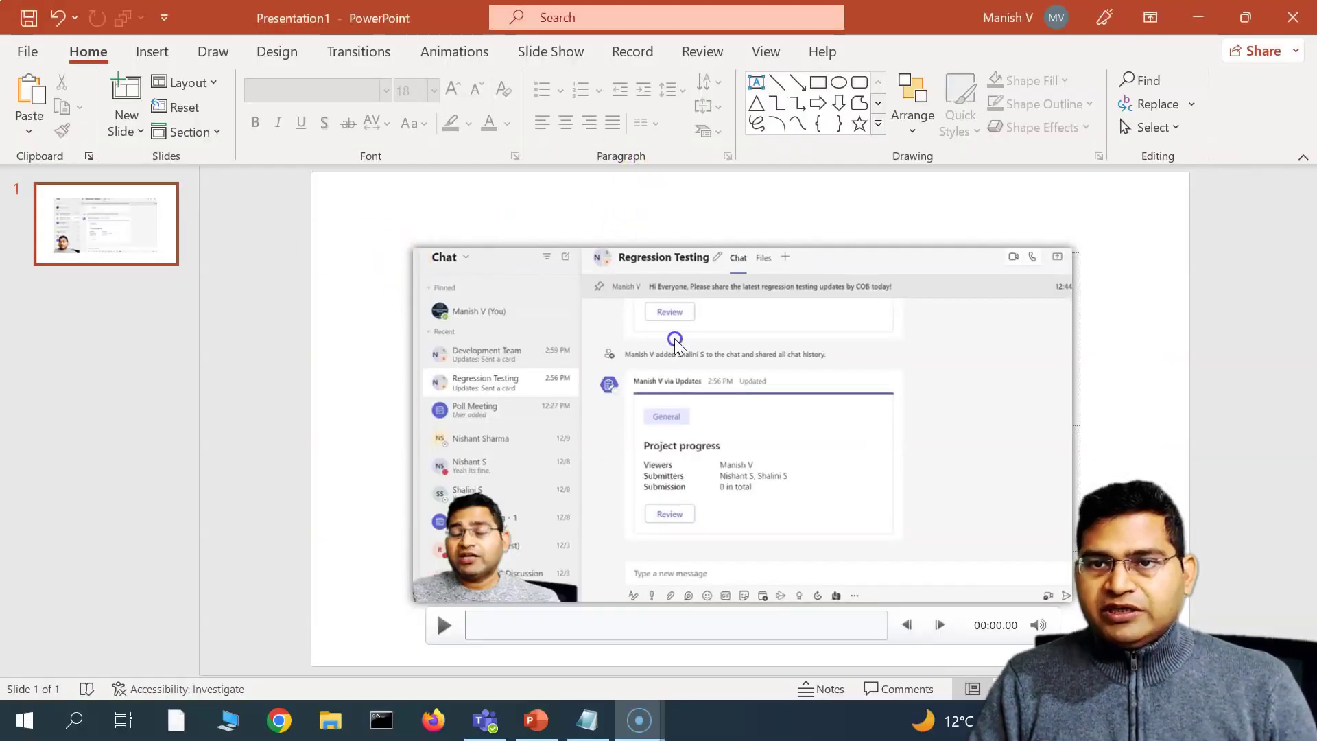
Step: Change the video's start option to Automatically
left_click(628, 360)
left_click(998, 52)
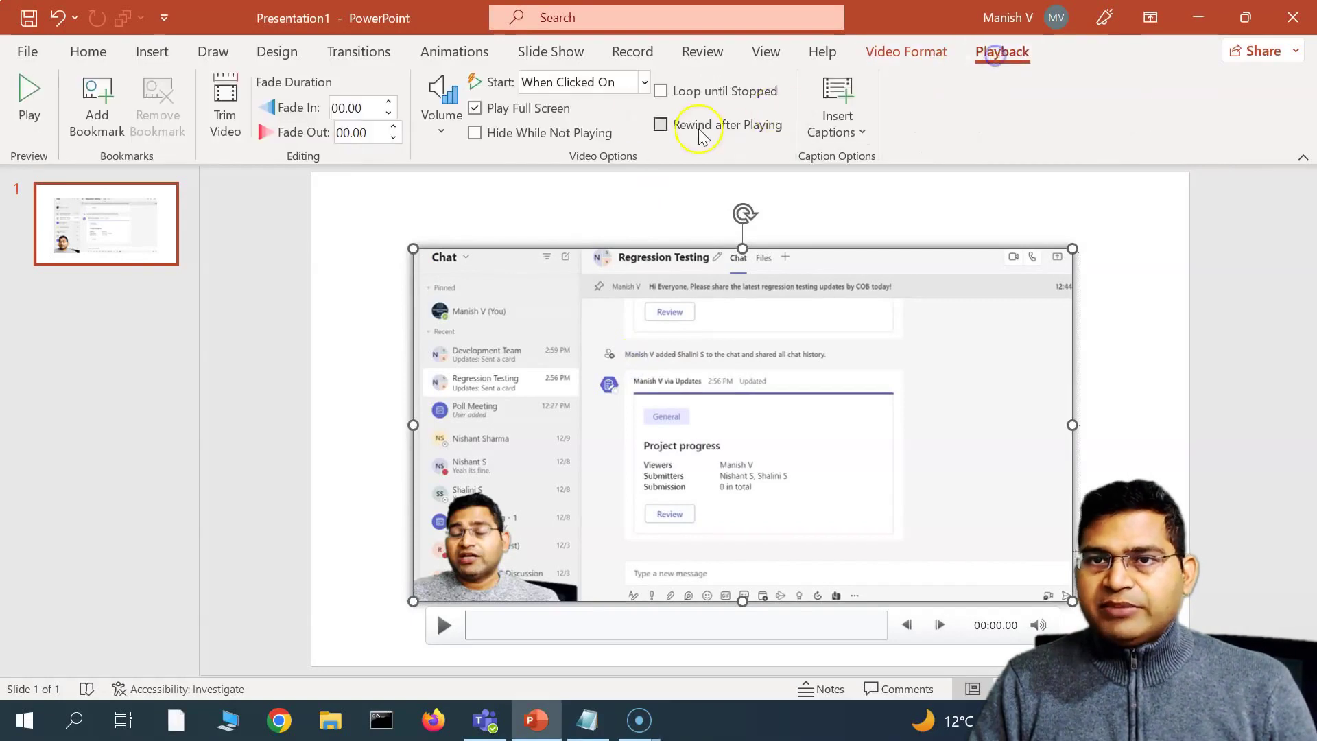
left_click(604, 83)
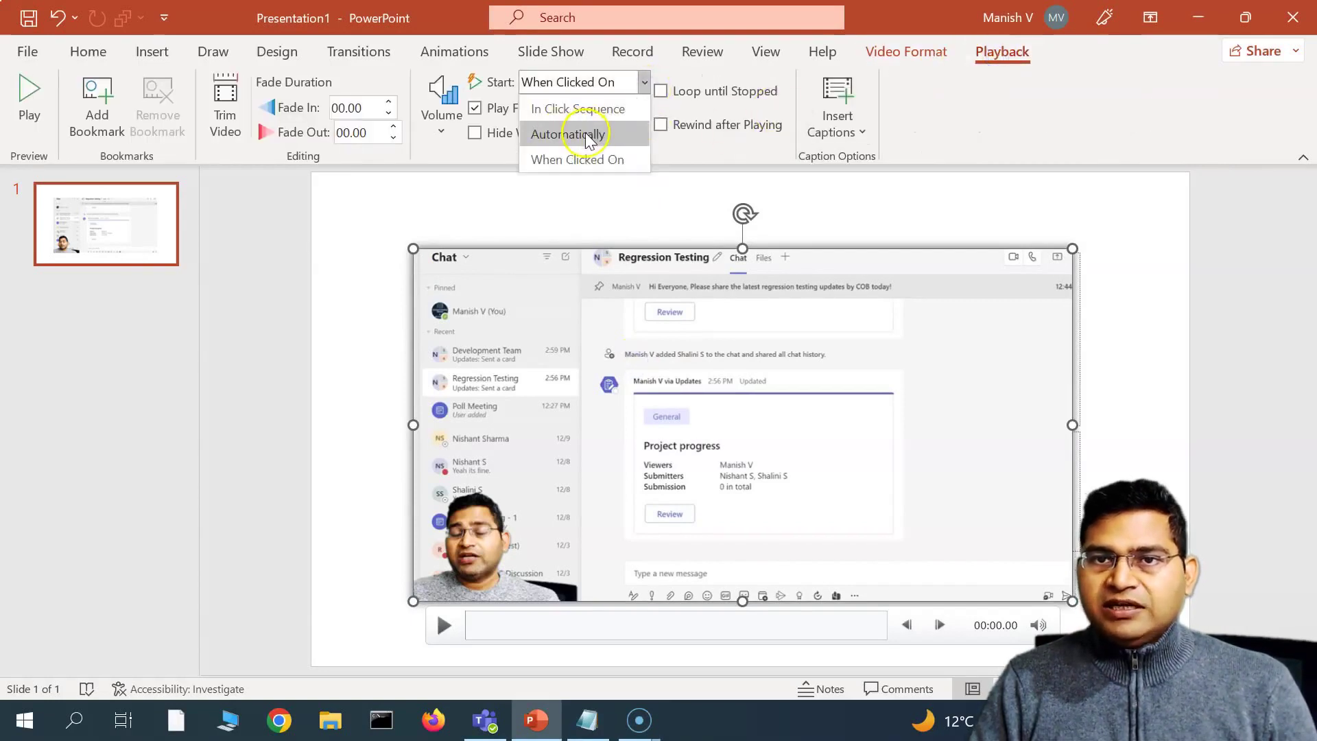
left_click(570, 135)
Step: Run the slide show to check the video's automatic playback, stop the video, and exit the show
left_click(390, 297)
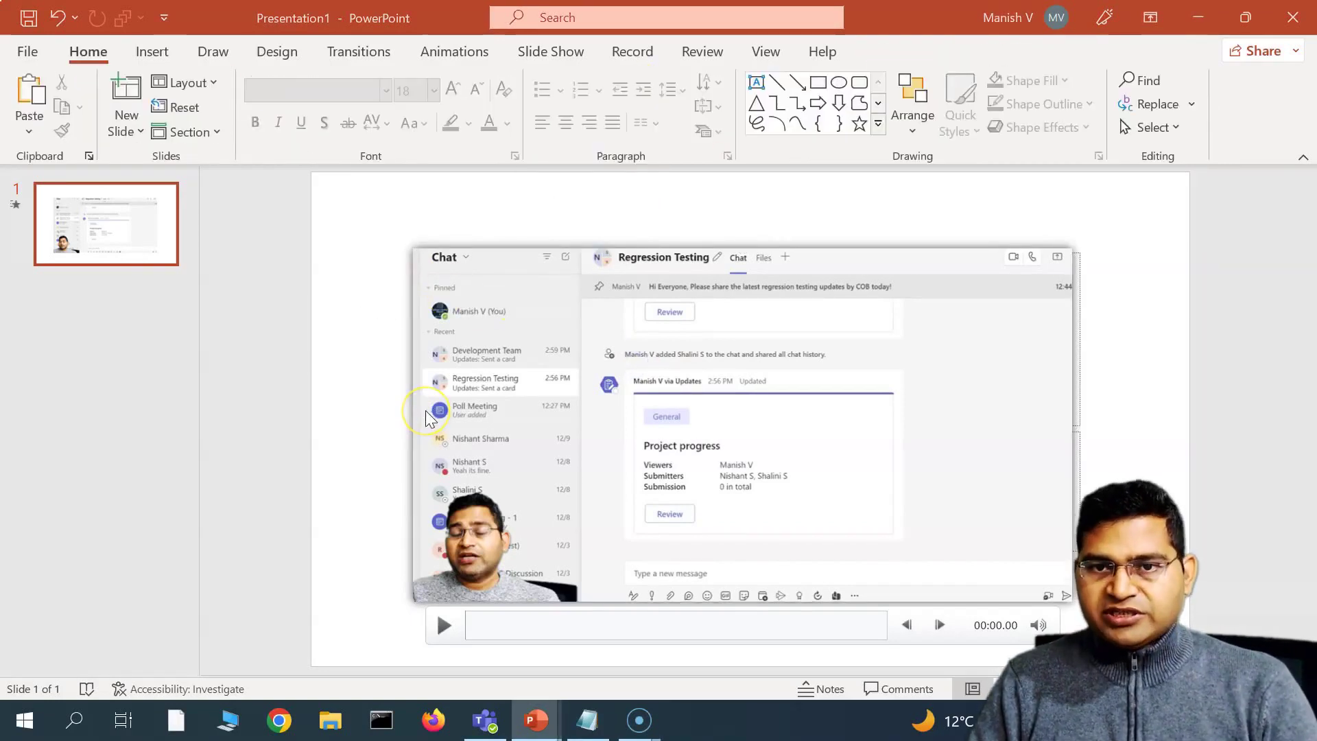
key("F5")
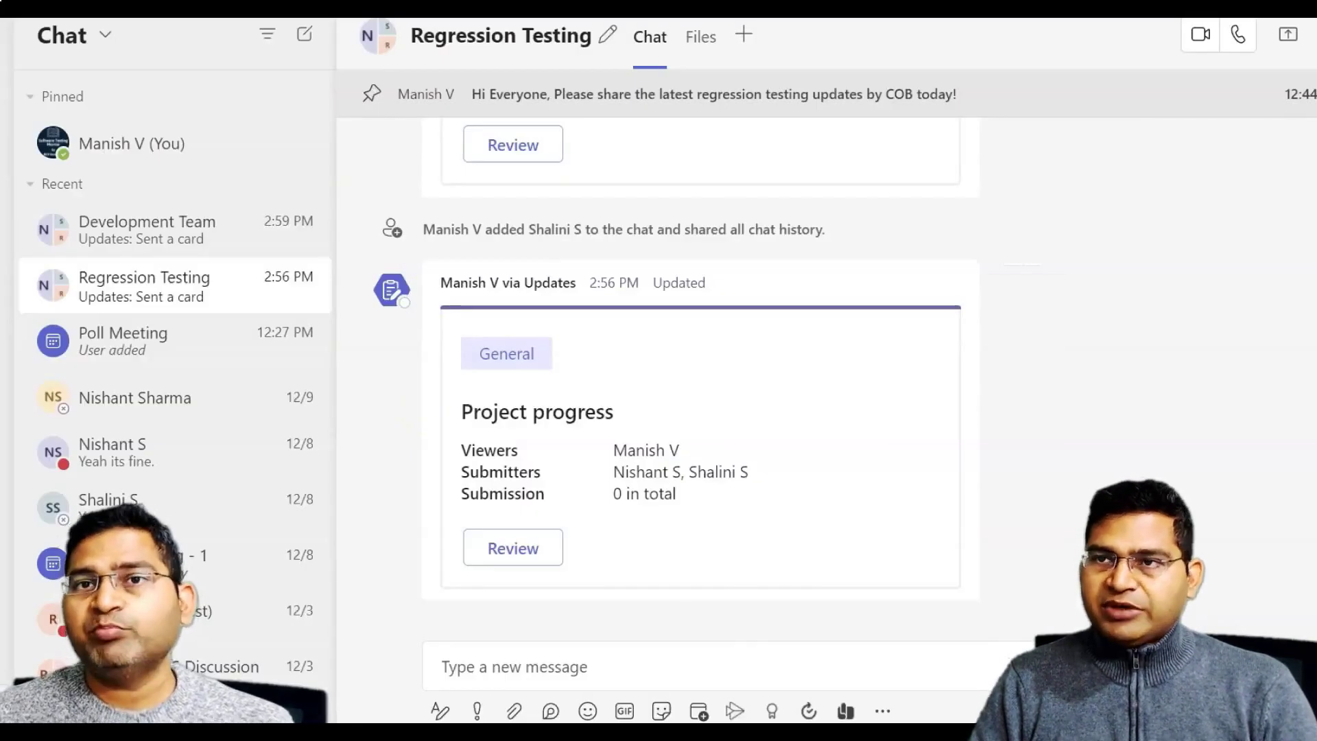
left_click(629, 368)
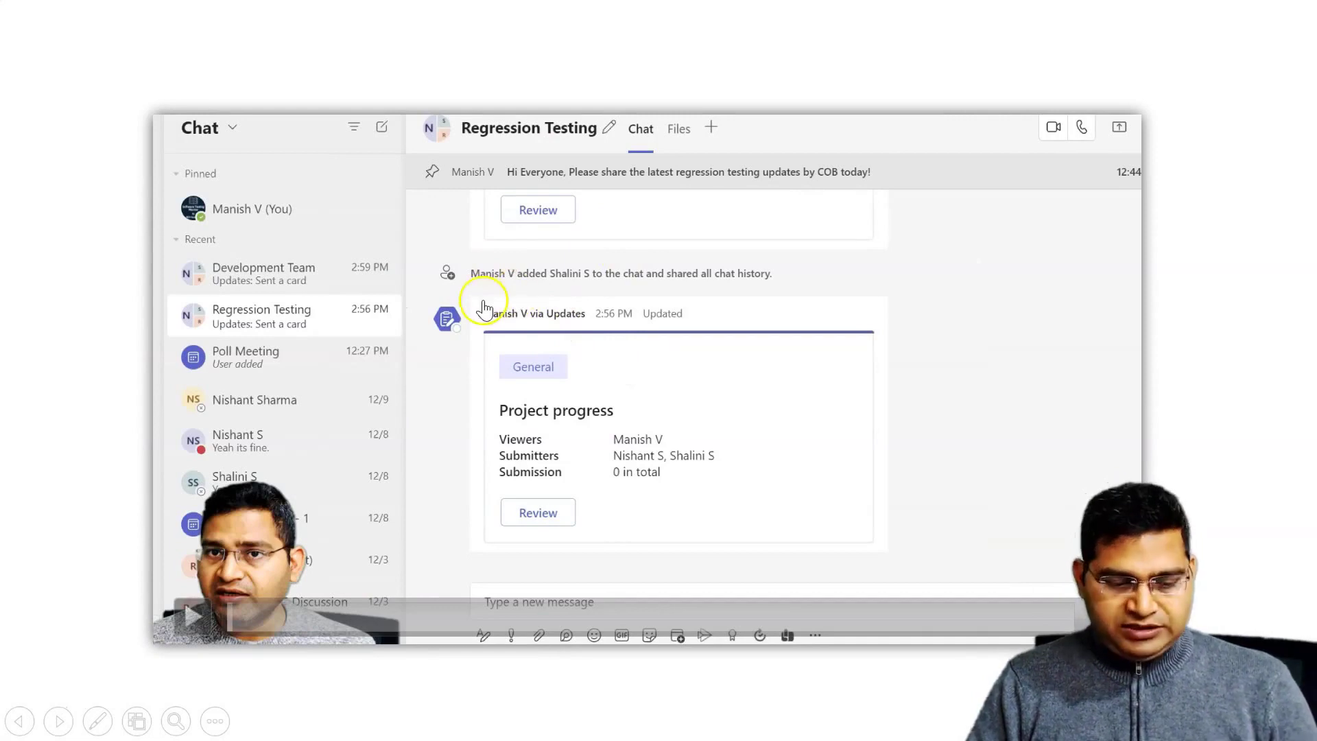
key("Escape")
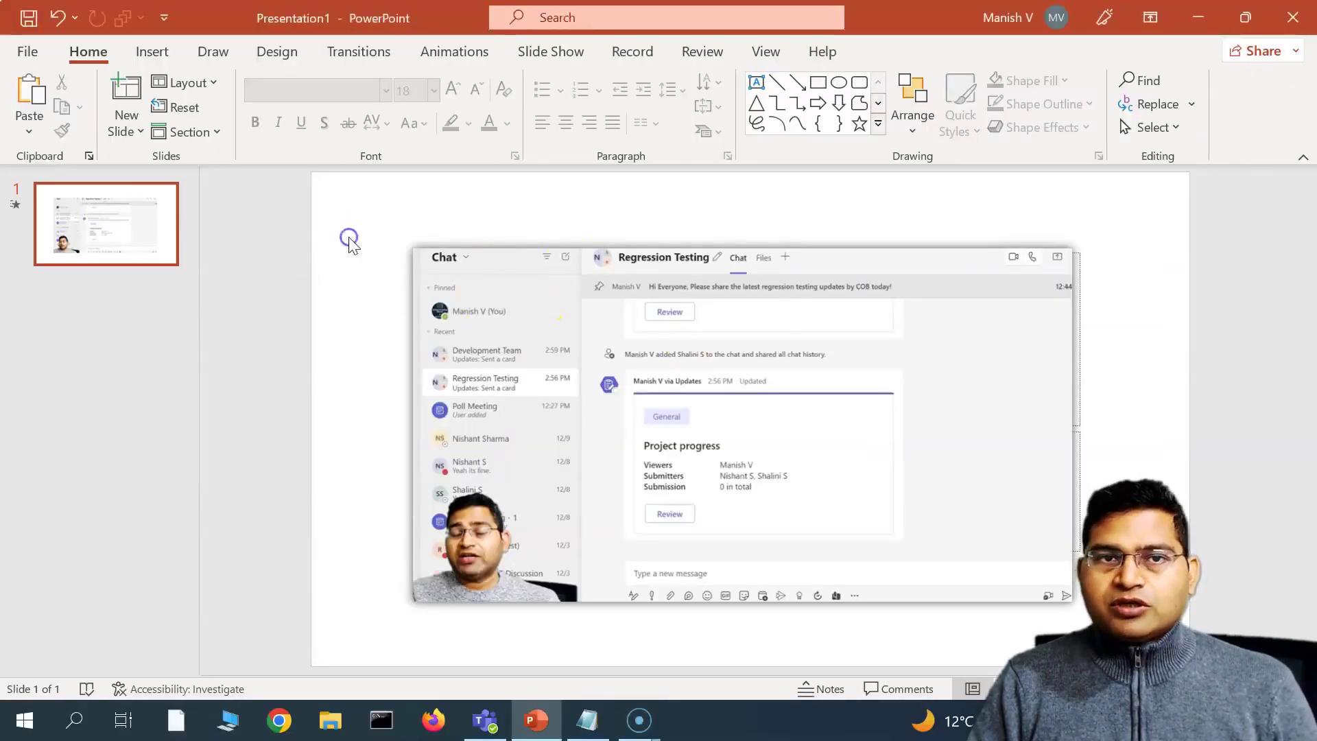
Step: Add a new slide after slide 1 and select it
right_click(155, 252)
left_click(244, 400)
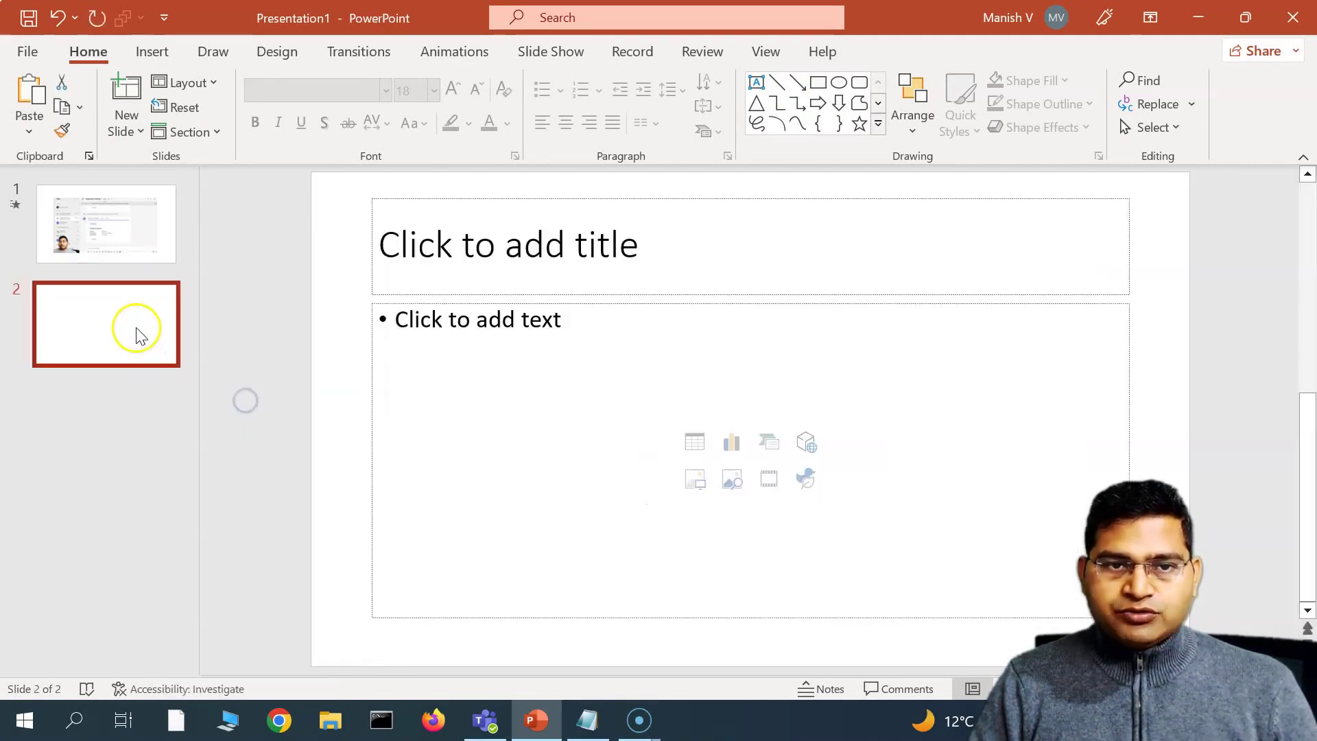
left_click(77, 349)
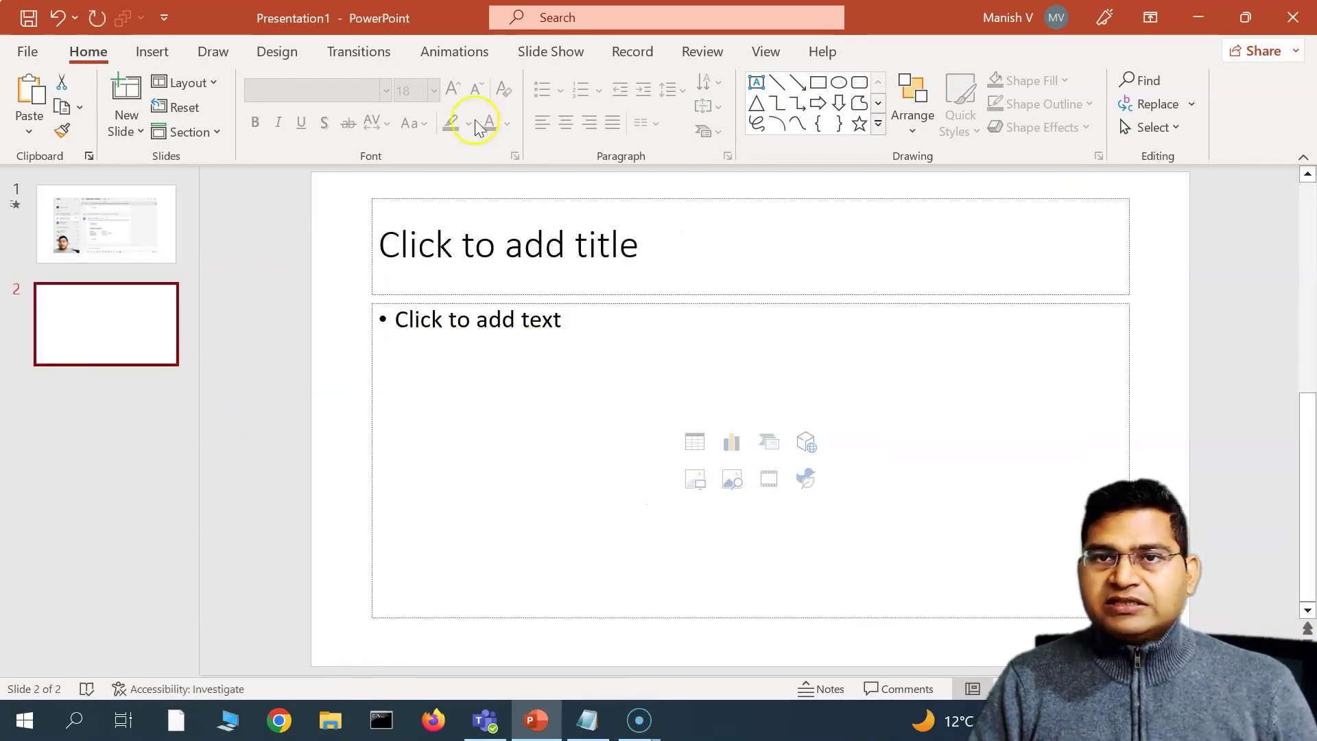
Step: Browse the stock videos for slide 2 and choose the clip of a grass field at sunset
left_click(152, 51)
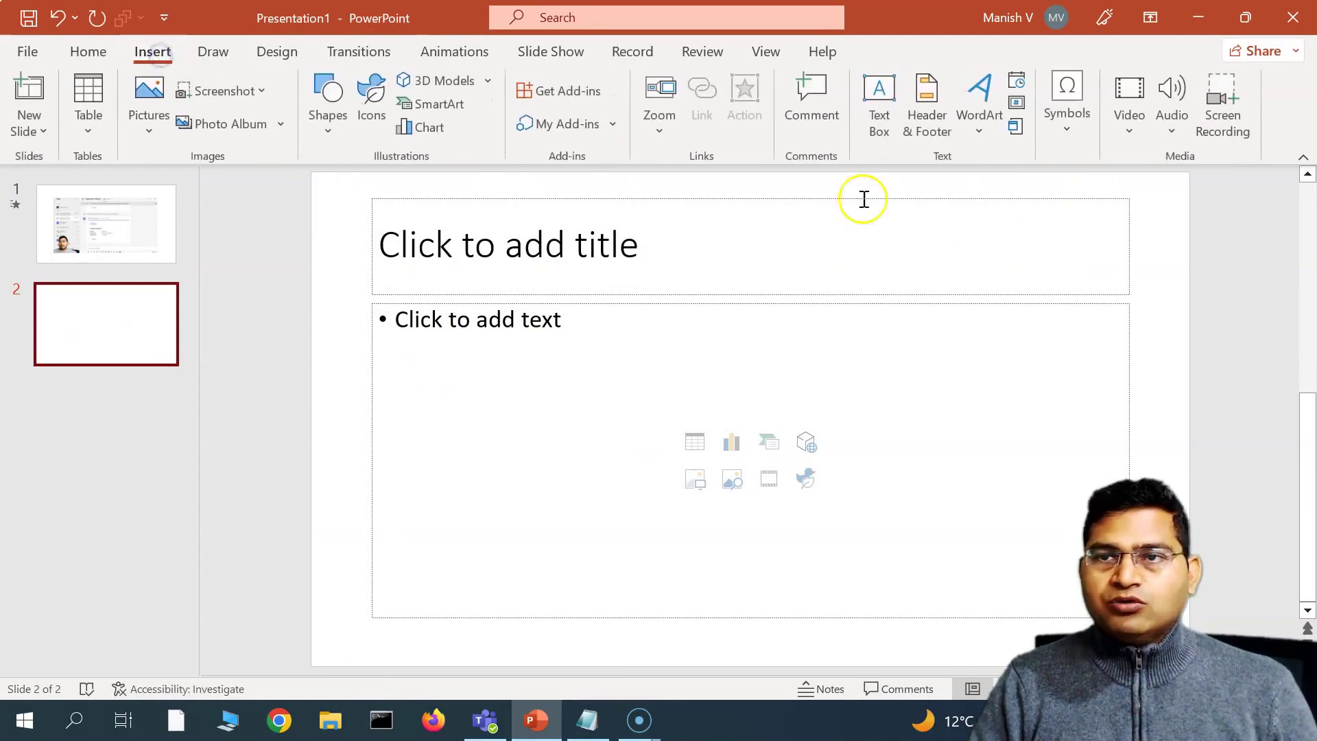
left_click(1130, 132)
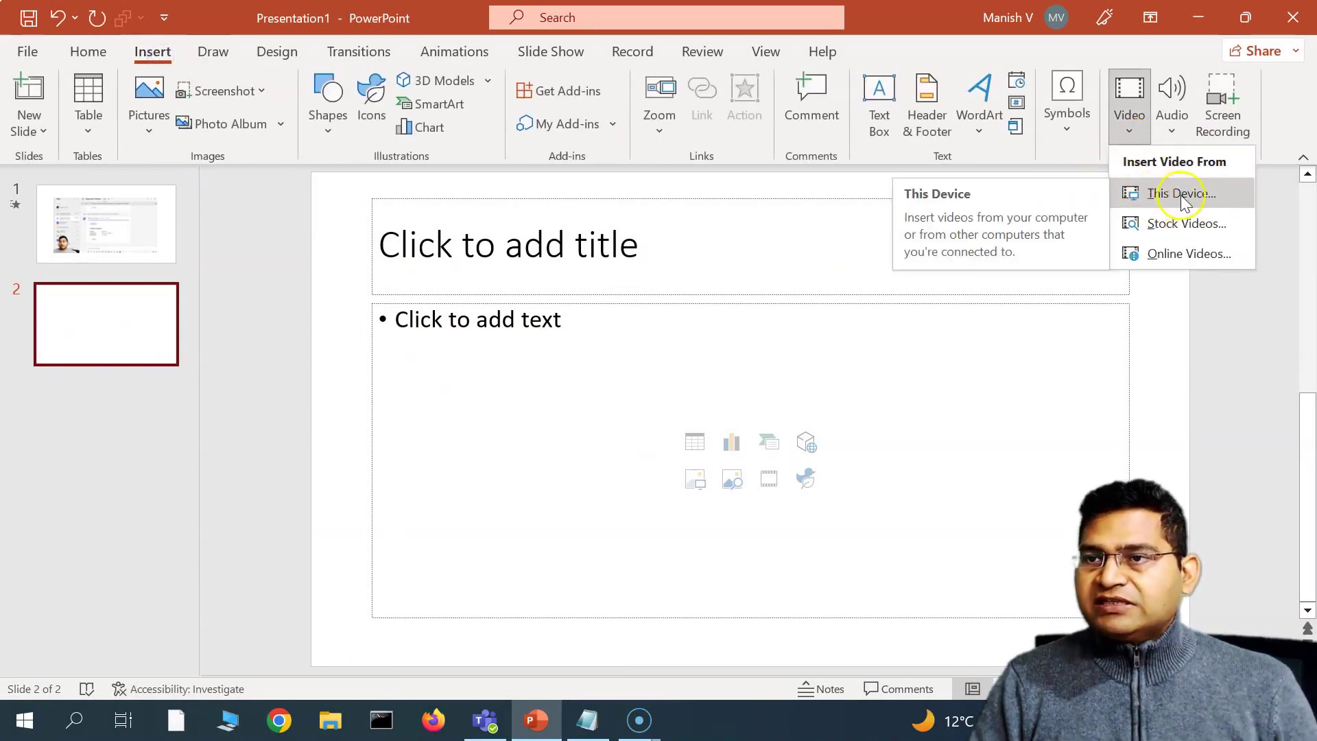
left_click(1162, 224)
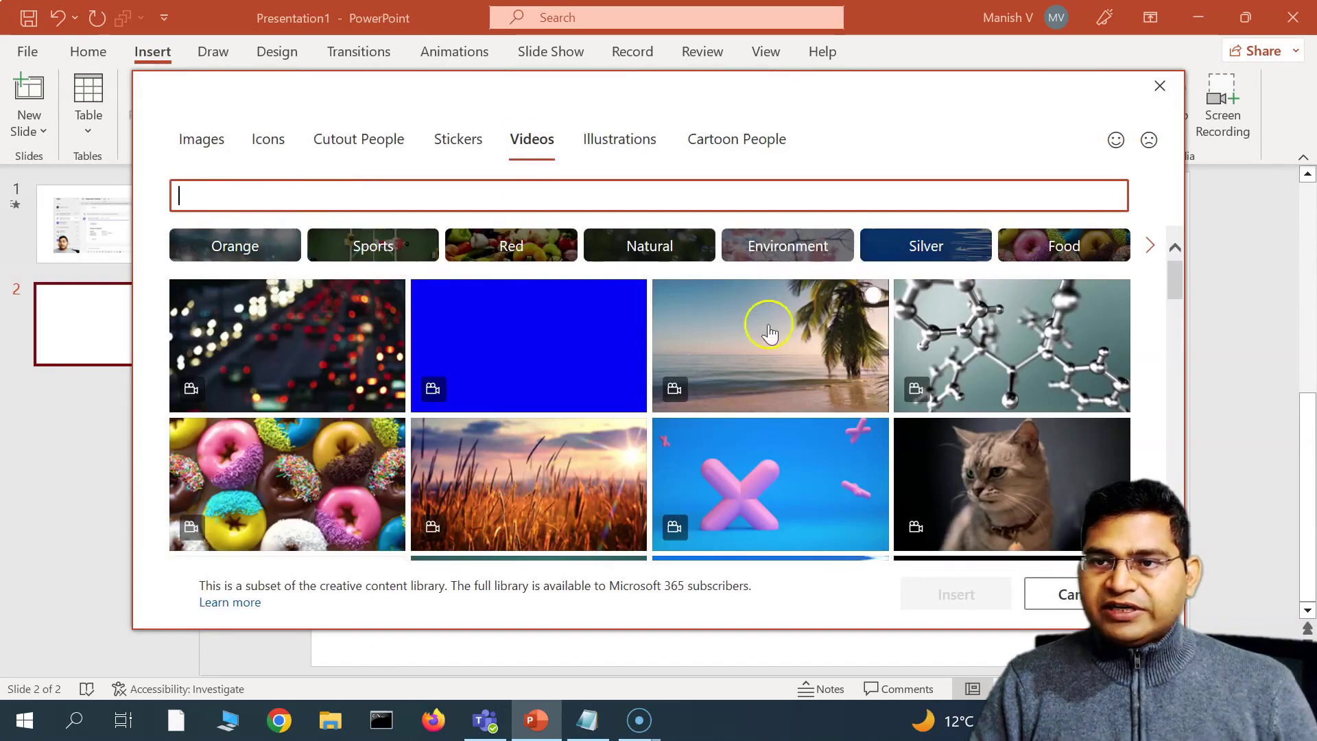
scroll(721, 472, "down", 2)
scroll(741, 412, "up", 2)
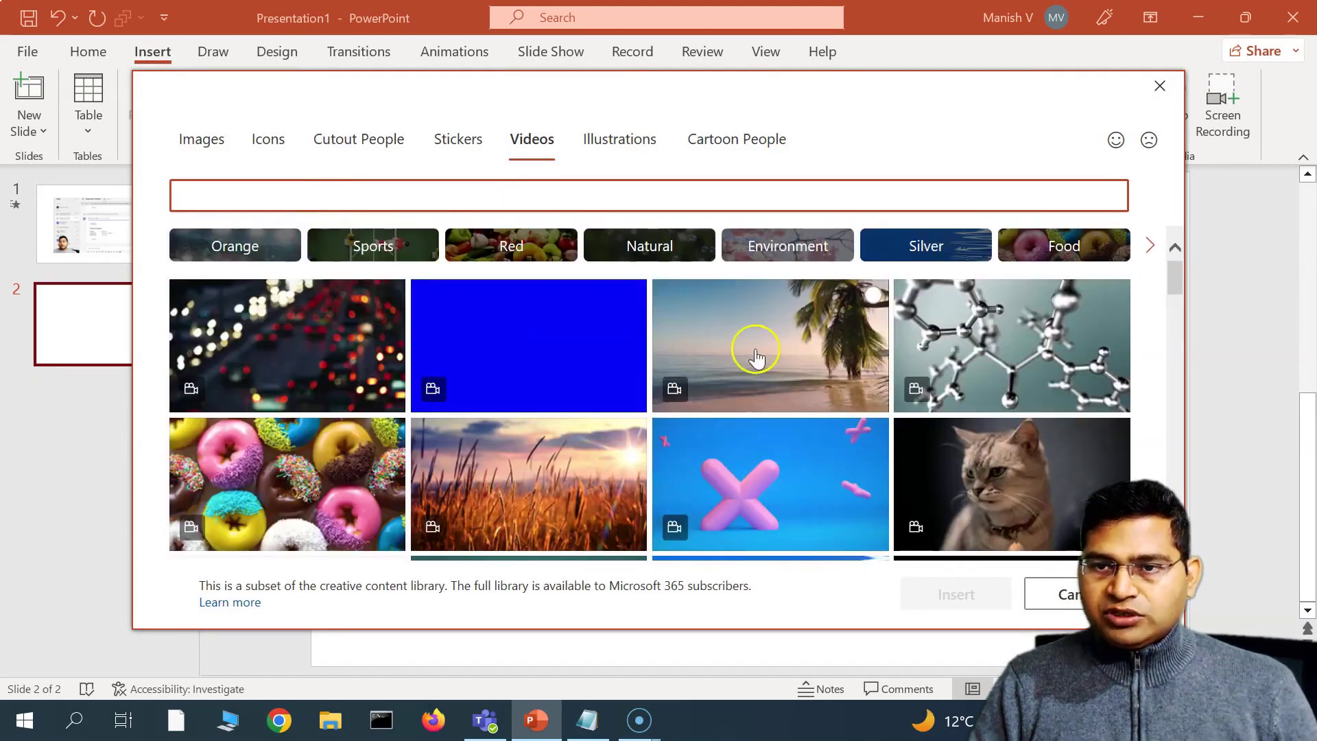
scroll(631, 463, "down", 2)
scroll(505, 405, "down", 2)
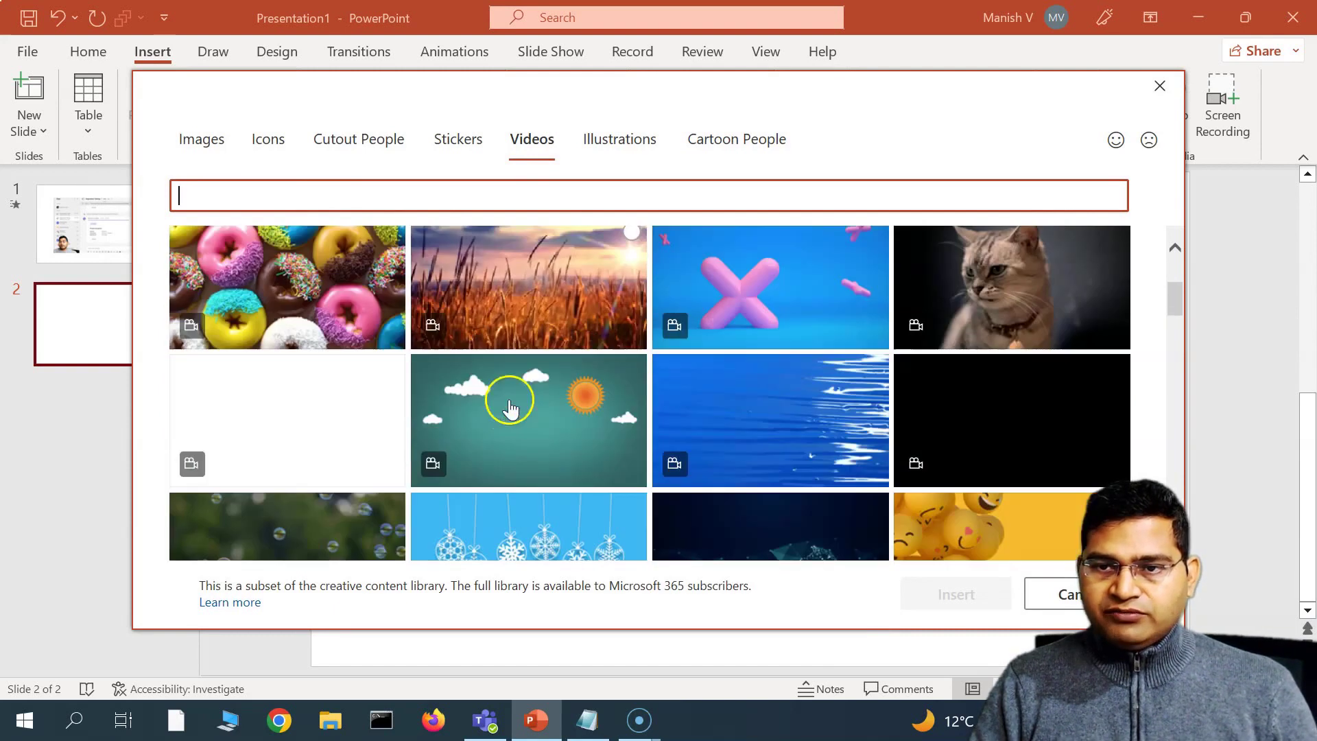
left_click(529, 293)
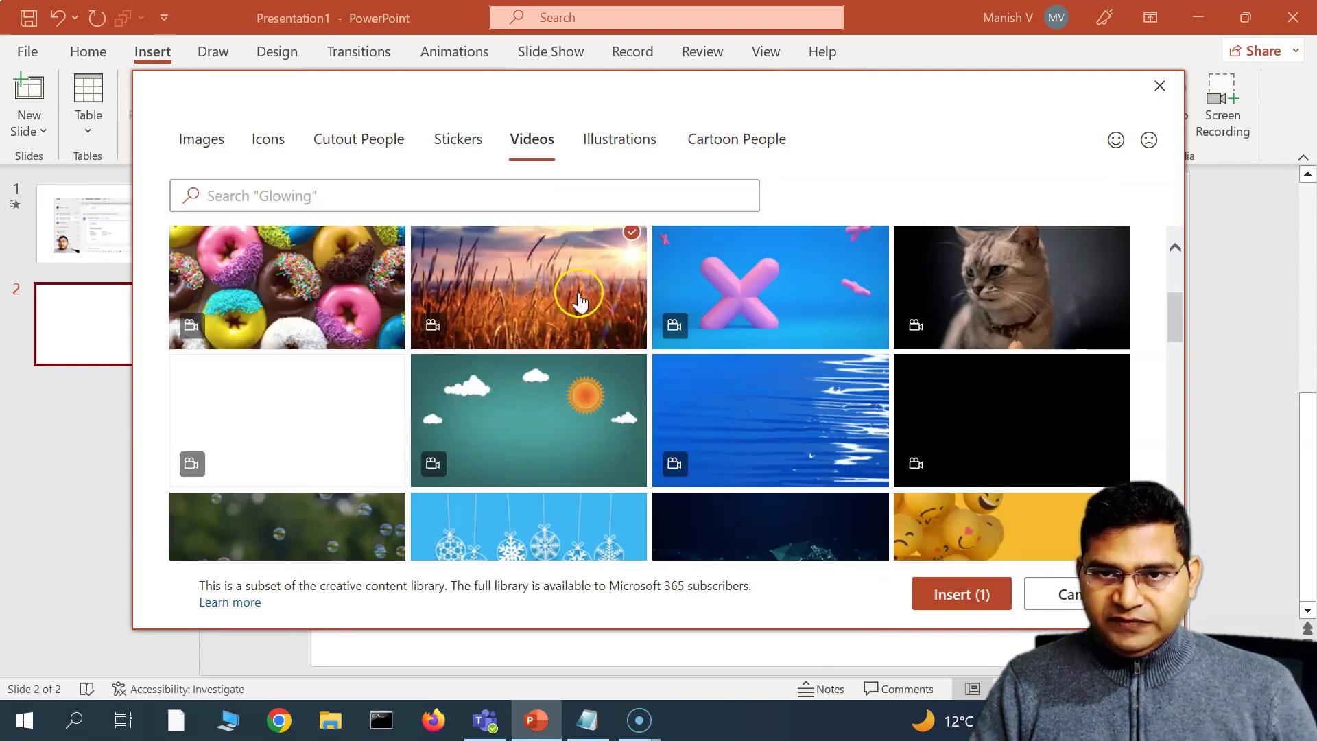